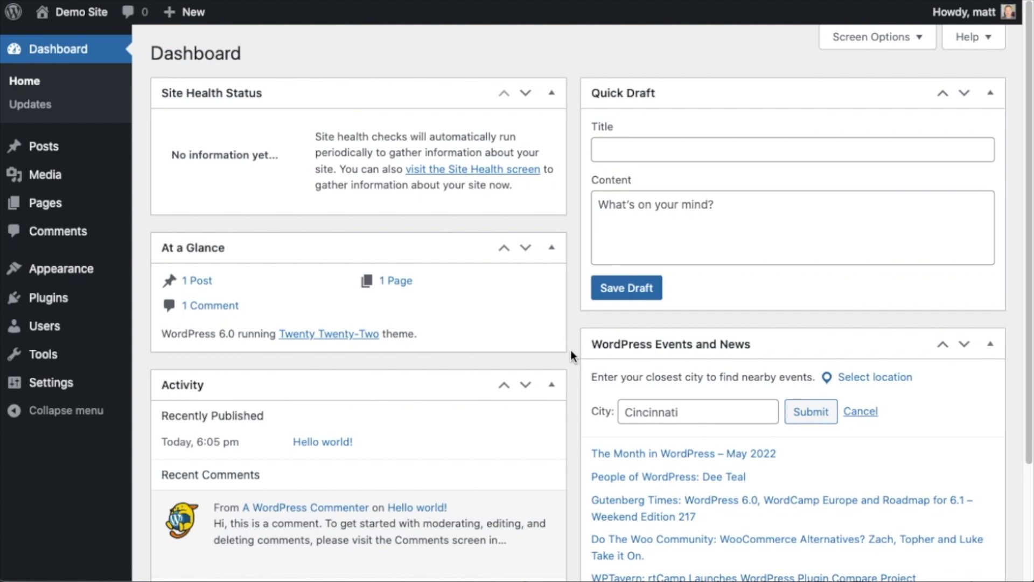
# Open the page for adding new plugins, and download the AIOSEO Pro plugin from the AIOSEO account's downloads
pyautogui.click(49, 299)
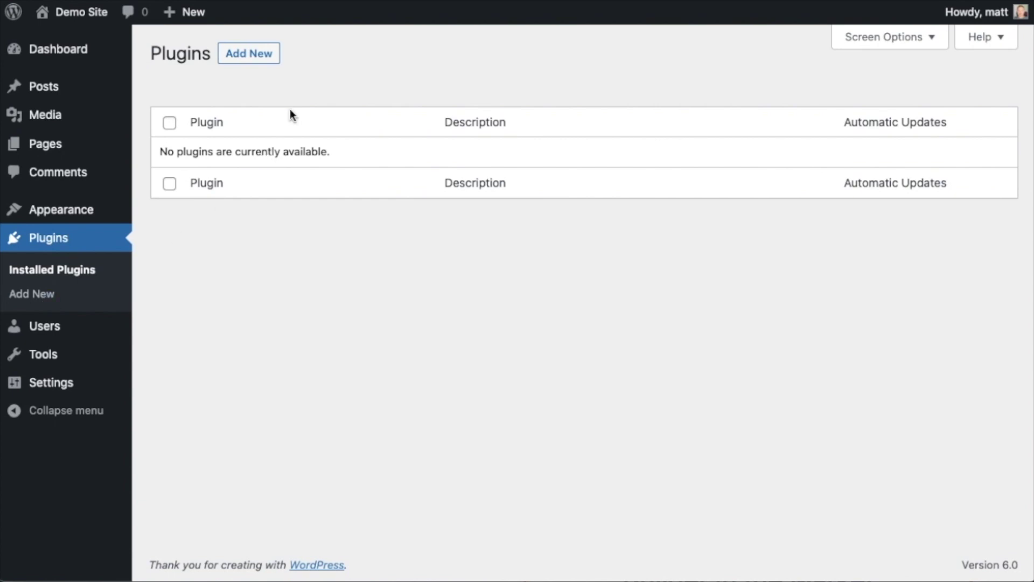
pyautogui.click(243, 55)
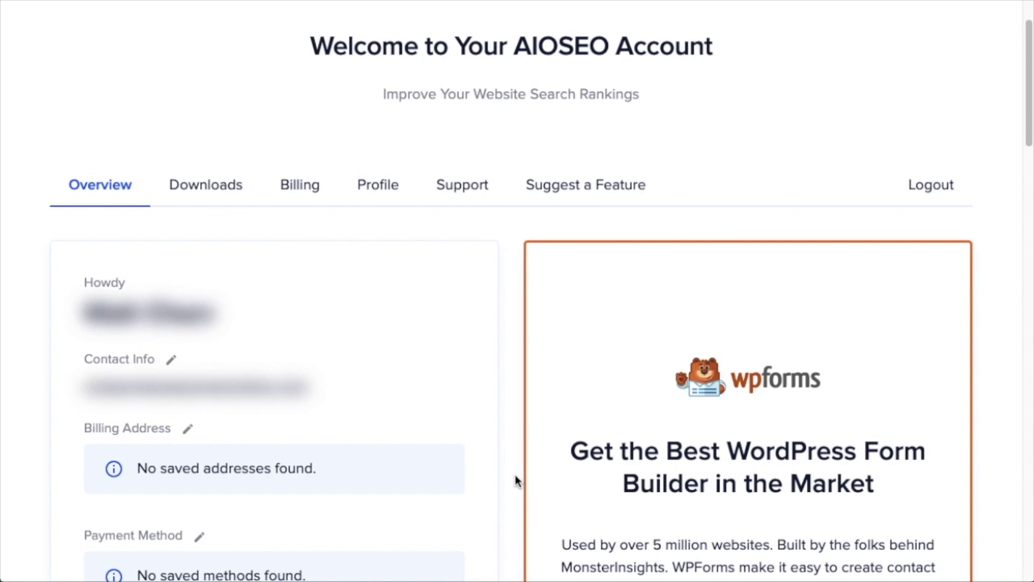
pyautogui.click(220, 189)
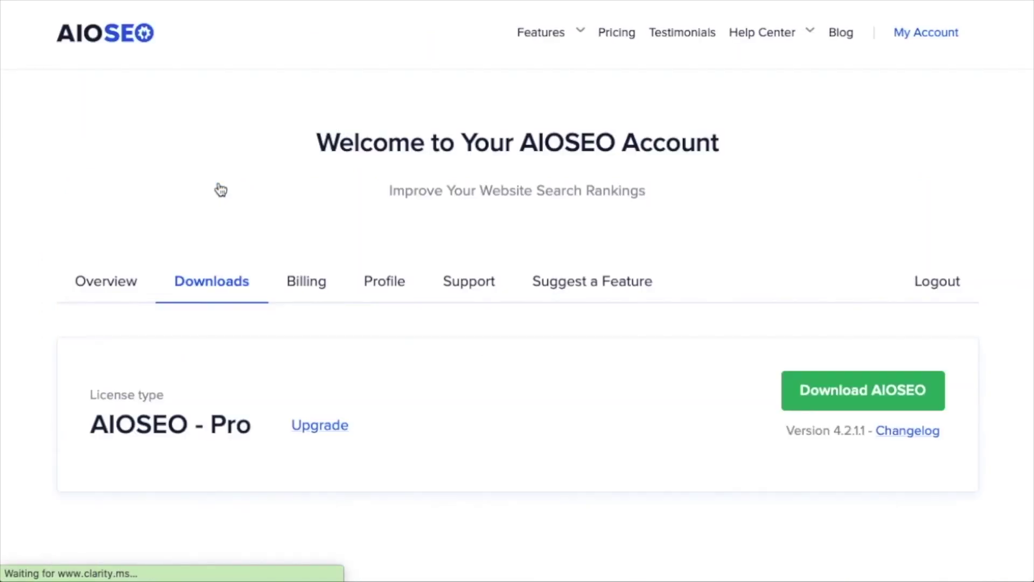
pyautogui.click(833, 391)
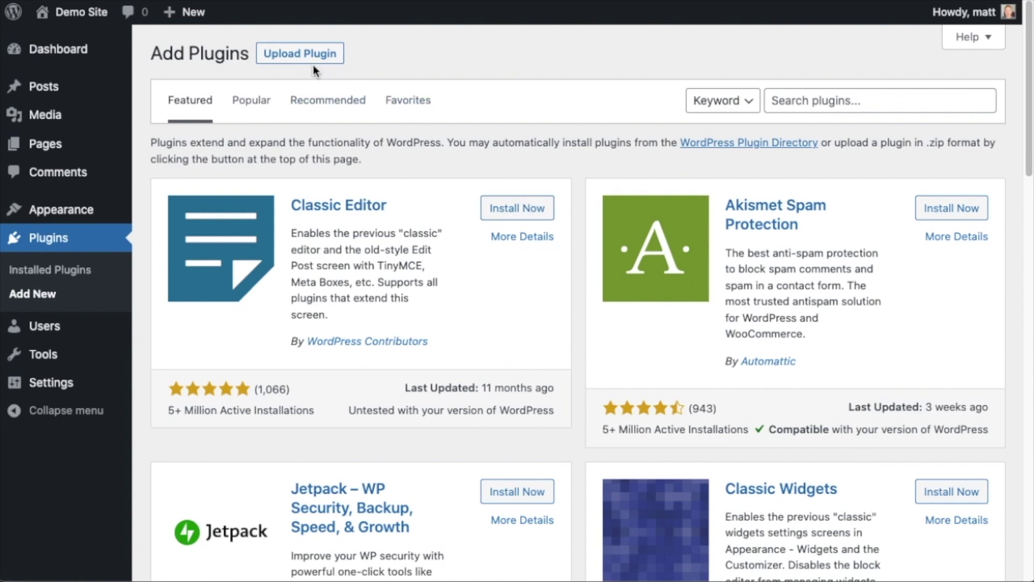
# Upload aioseo-pro-v4.2.1.1.zip as a new plugin, install it and activate it
pyautogui.click(297, 61)
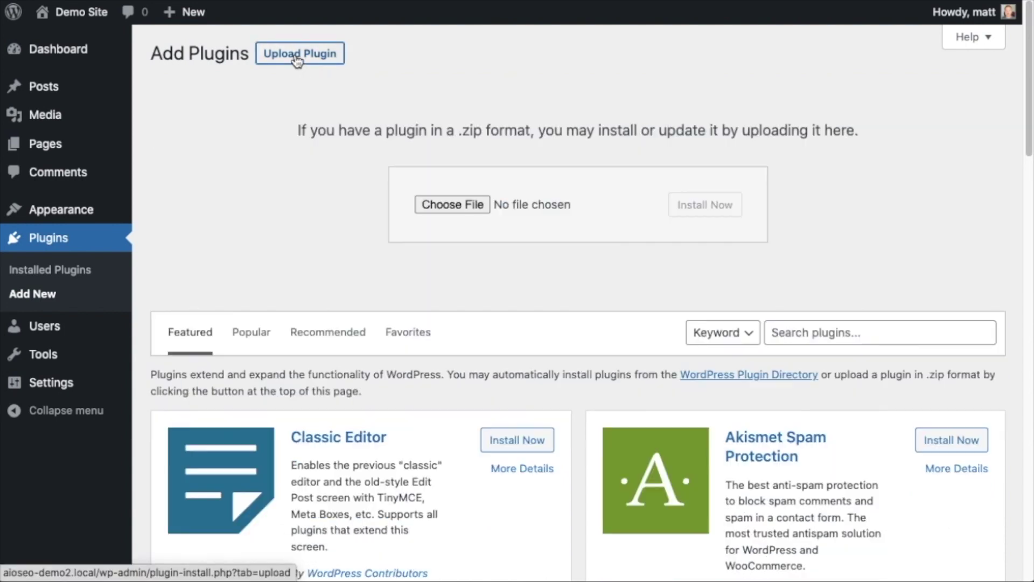
pyautogui.click(441, 206)
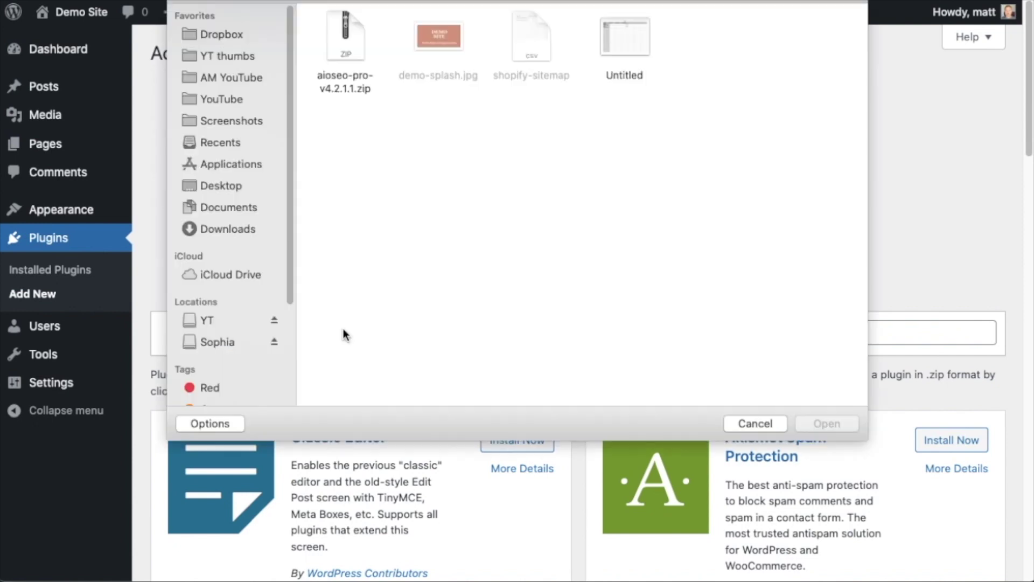
pyautogui.doubleClick(351, 46)
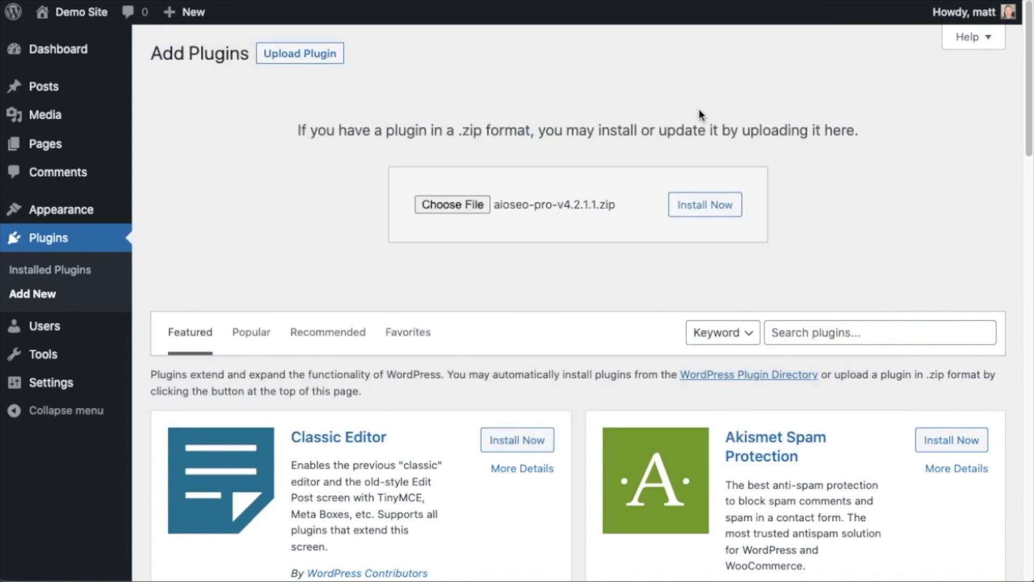
pyautogui.click(727, 204)
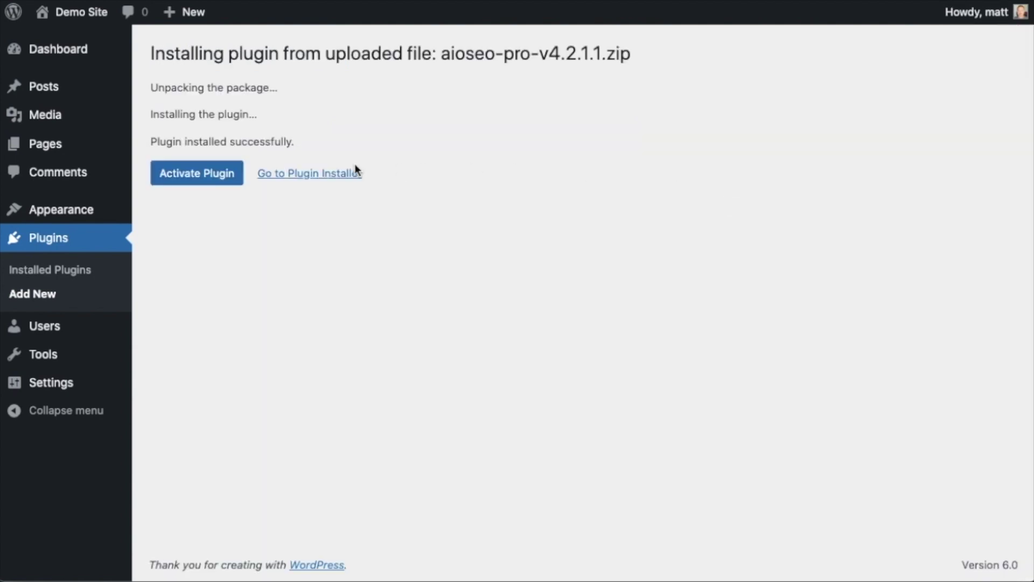
pyautogui.click(208, 176)
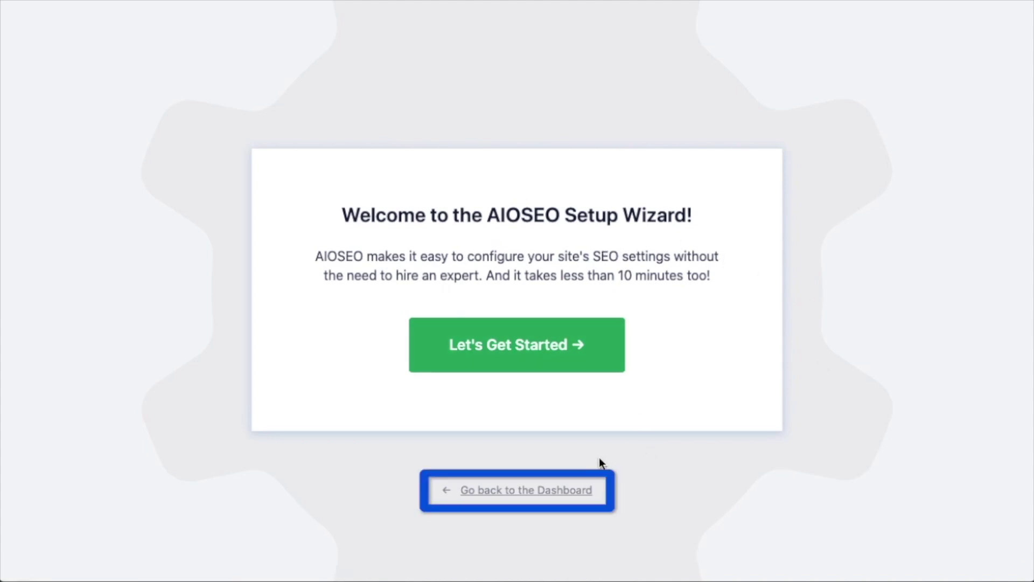
# Leave the AIOSEO setup wizard and copy the AIOSEO Pro license key from the account's downloads page
pyautogui.click(519, 492)
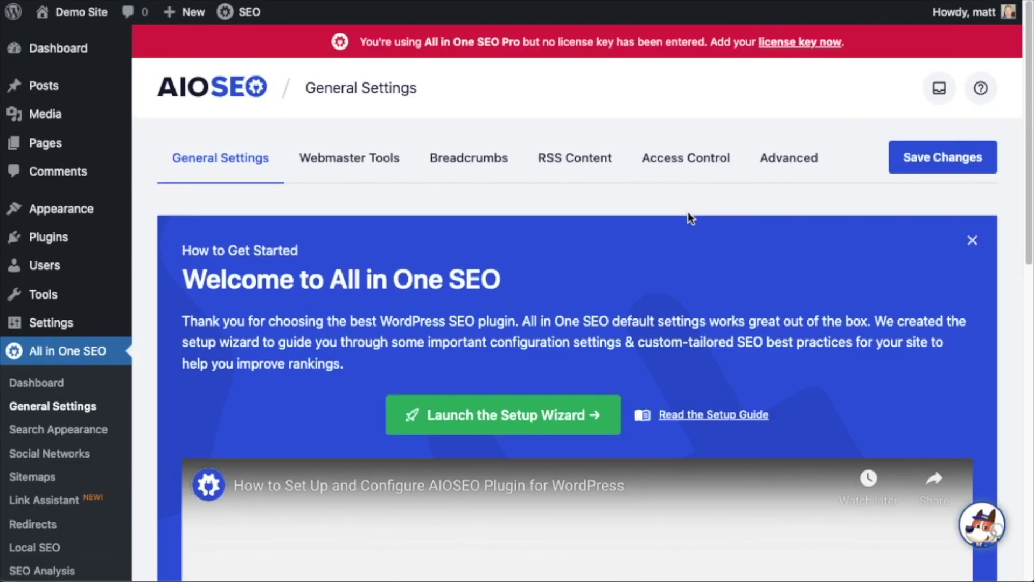
pyautogui.scroll(-5, 687, 211)
pyautogui.scroll(-8, 687, 212)
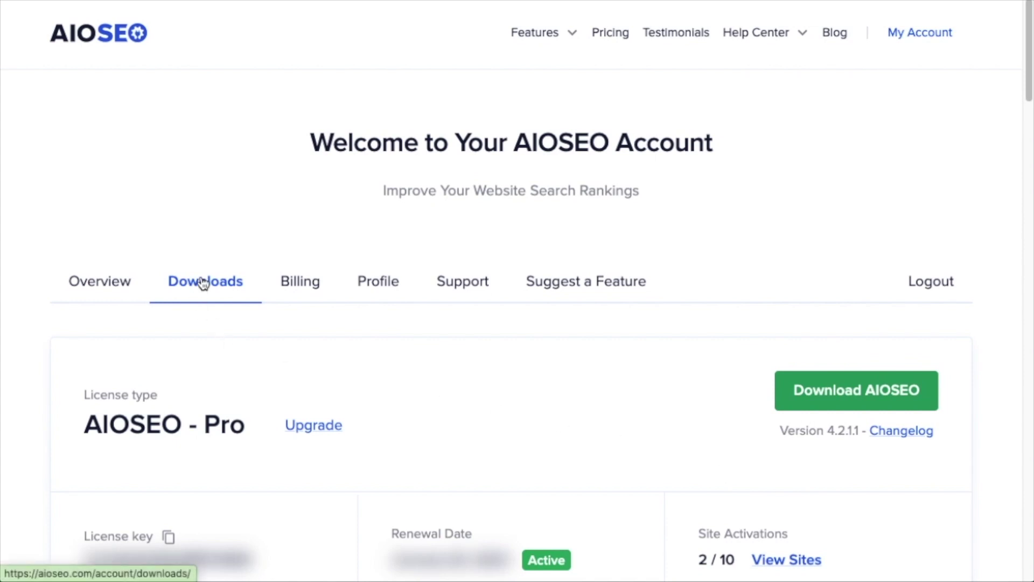
pyautogui.scroll(-3, 199, 312)
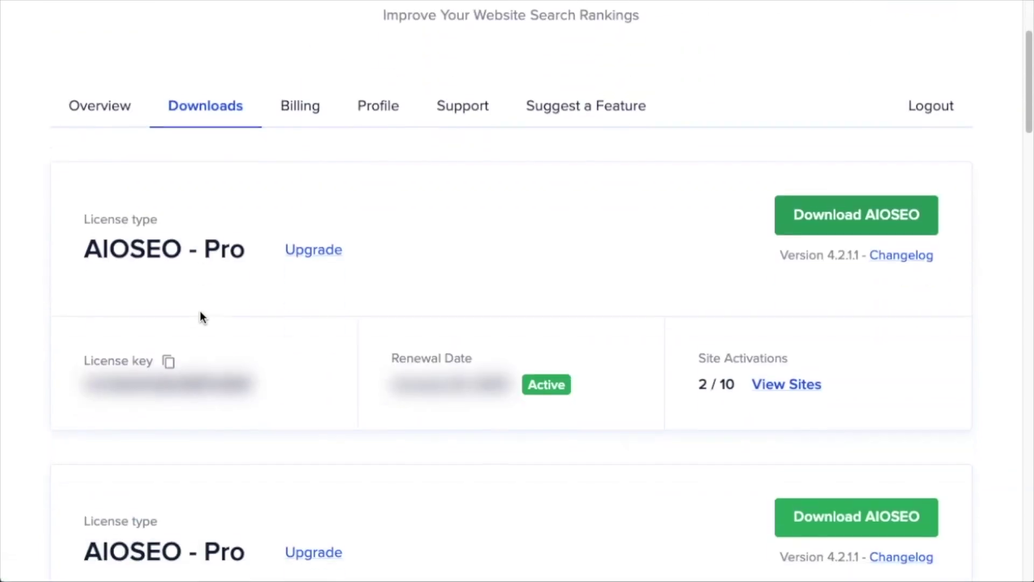
pyautogui.click(170, 358)
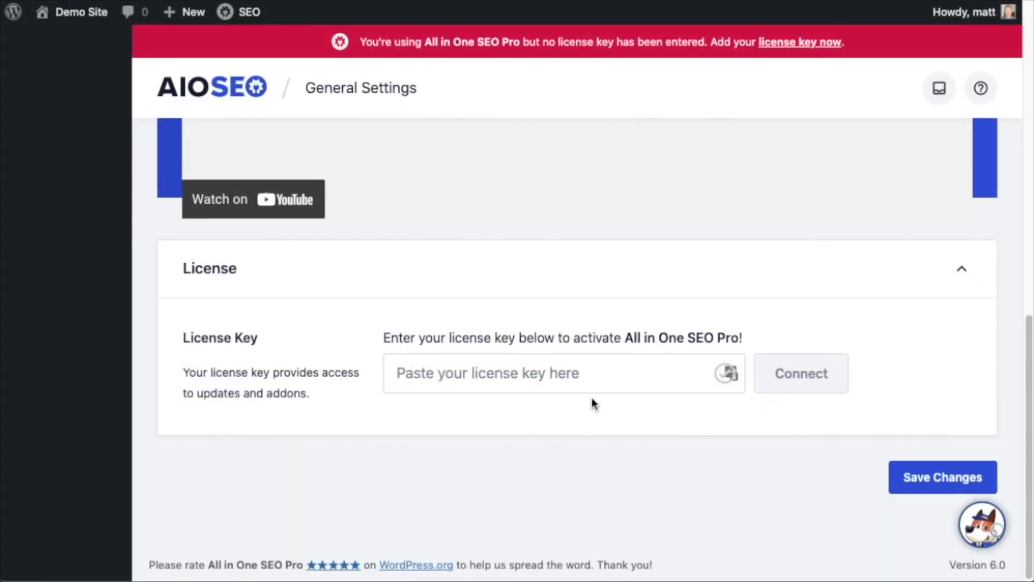
# Paste the license key into the AIOSEO general settings, connect it and save the changes
pyautogui.click(545, 372)
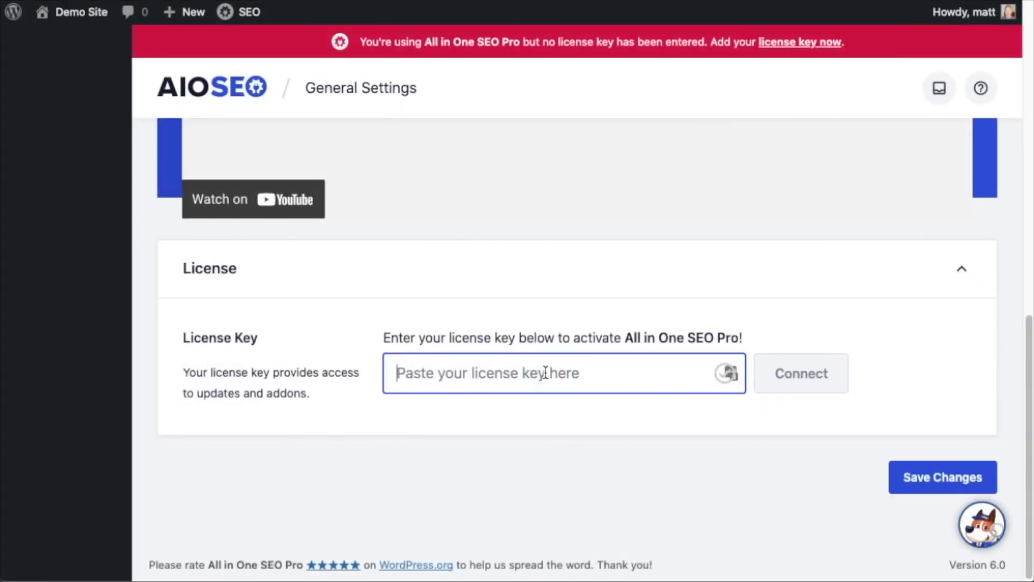
pyautogui.hotkey('ctrl', 'v')
pyautogui.click(803, 373)
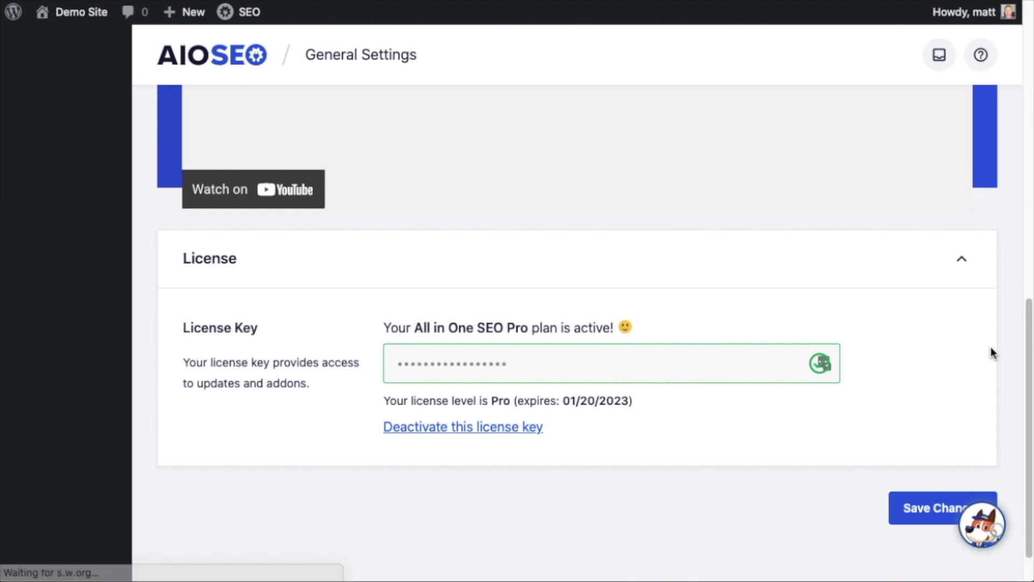
pyautogui.click(927, 520)
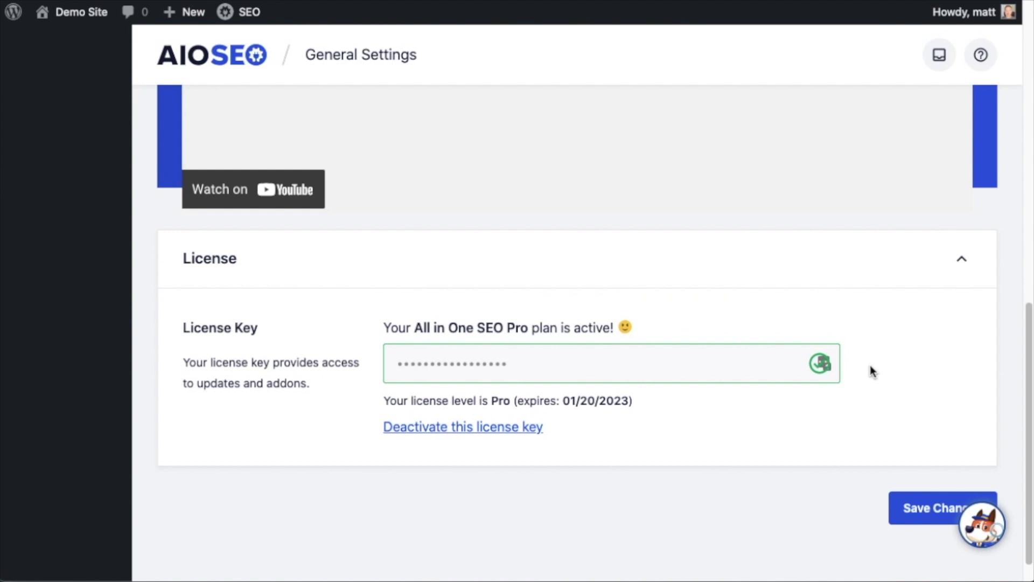
# Open AIOSEO's Search Appearance settings for Image SEO and activate the Image SEO module
pyautogui.scroll(10, 870, 370)
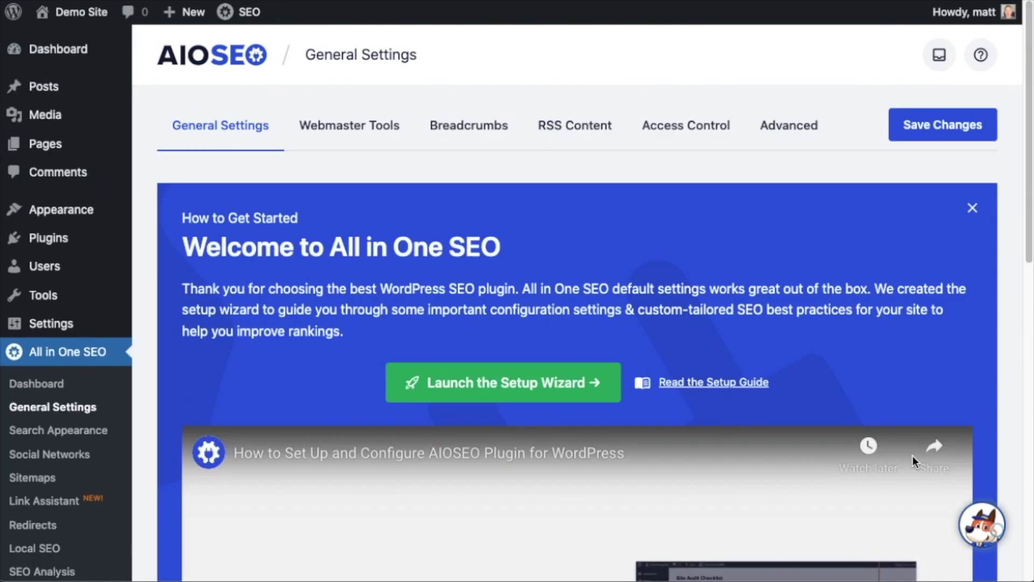
pyautogui.click(64, 52)
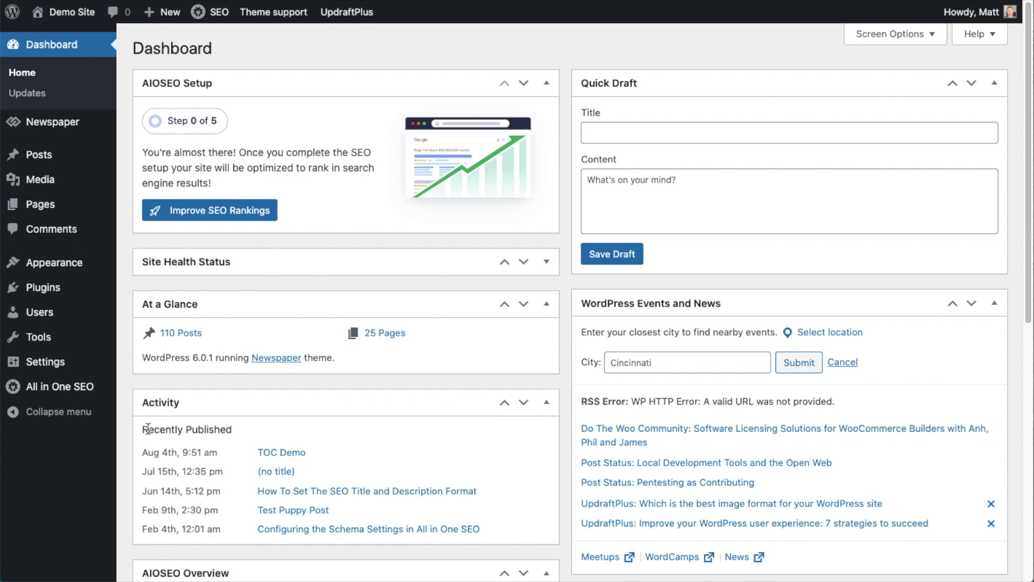
pyautogui.moveTo(51, 397)
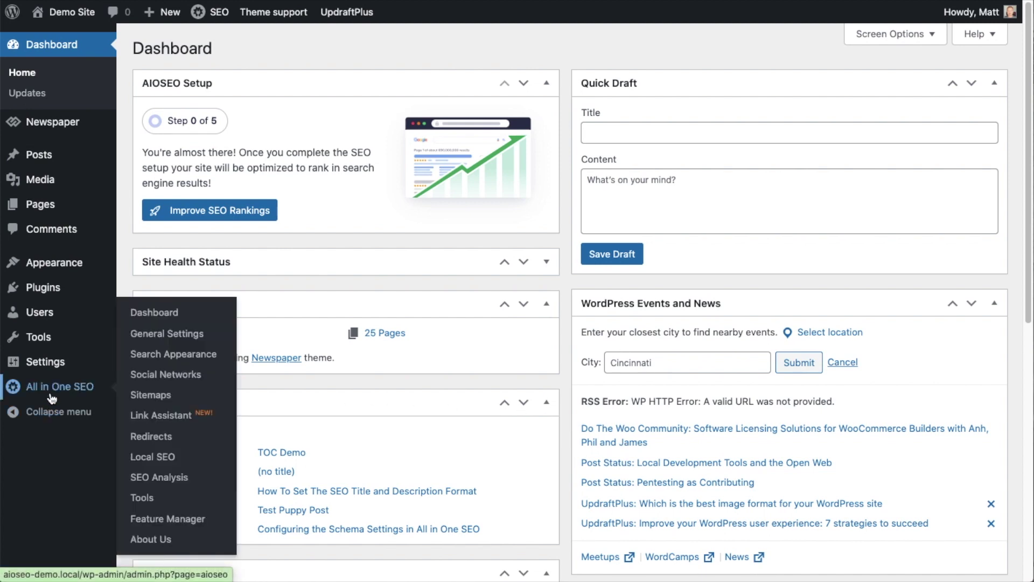
pyautogui.click(171, 362)
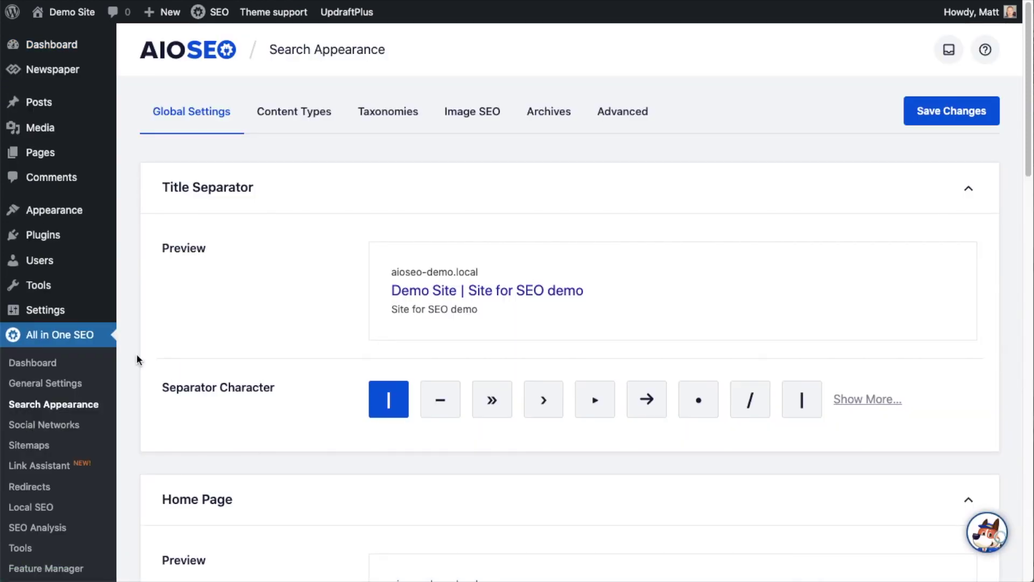
pyautogui.click(488, 120)
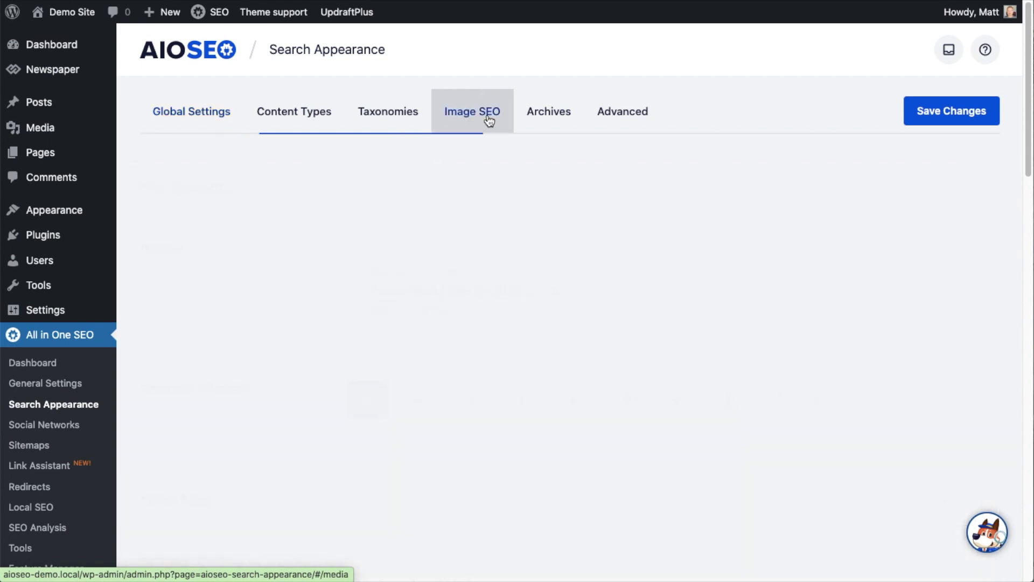
pyautogui.scroll(-9, 469, 131)
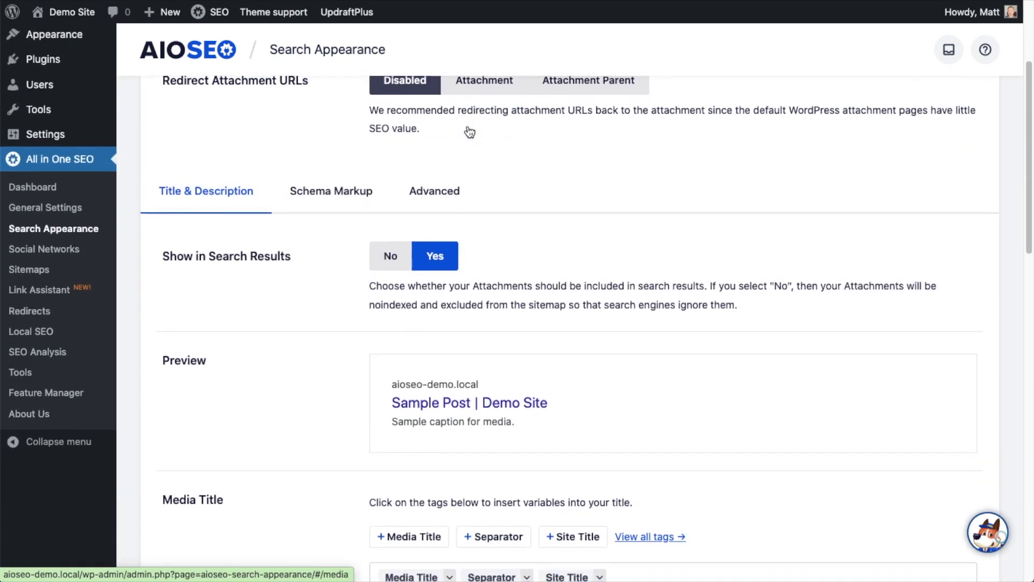
pyautogui.scroll(-12, 468, 129)
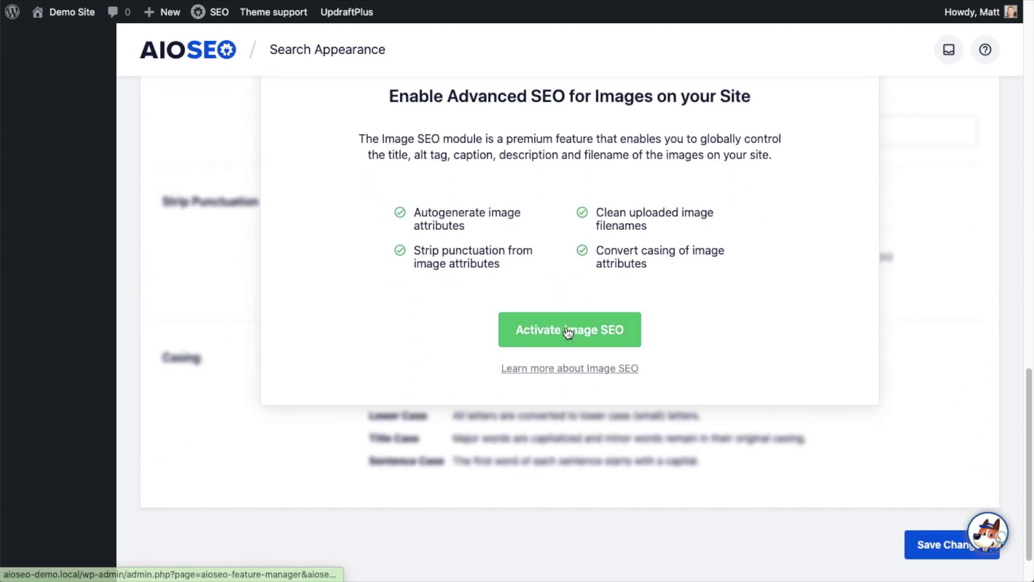
pyautogui.click(568, 331)
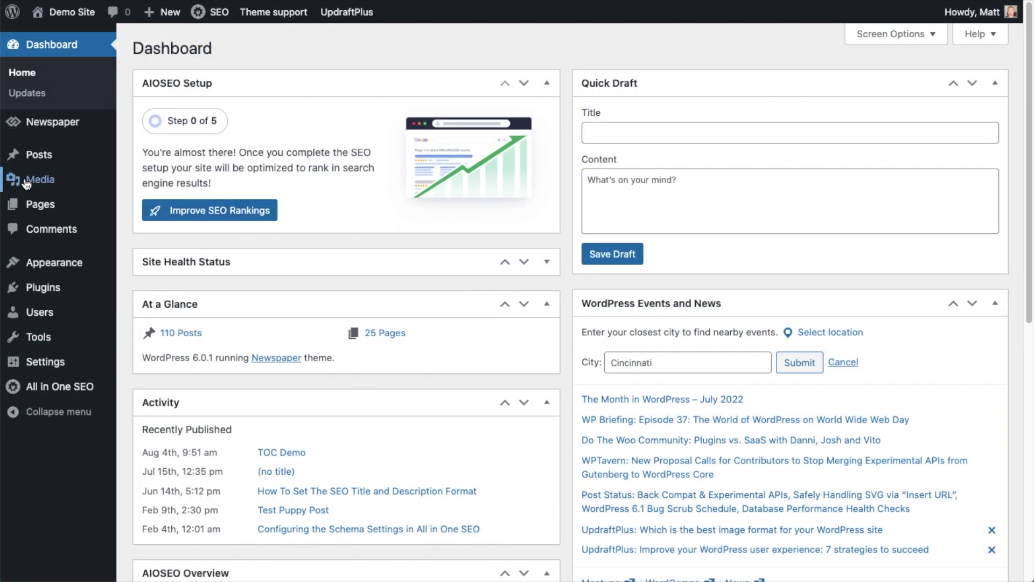
# Show the media library as a grid and view the attachment page of the shoe3-1024x1024-1 image
pyautogui.click(23, 182)
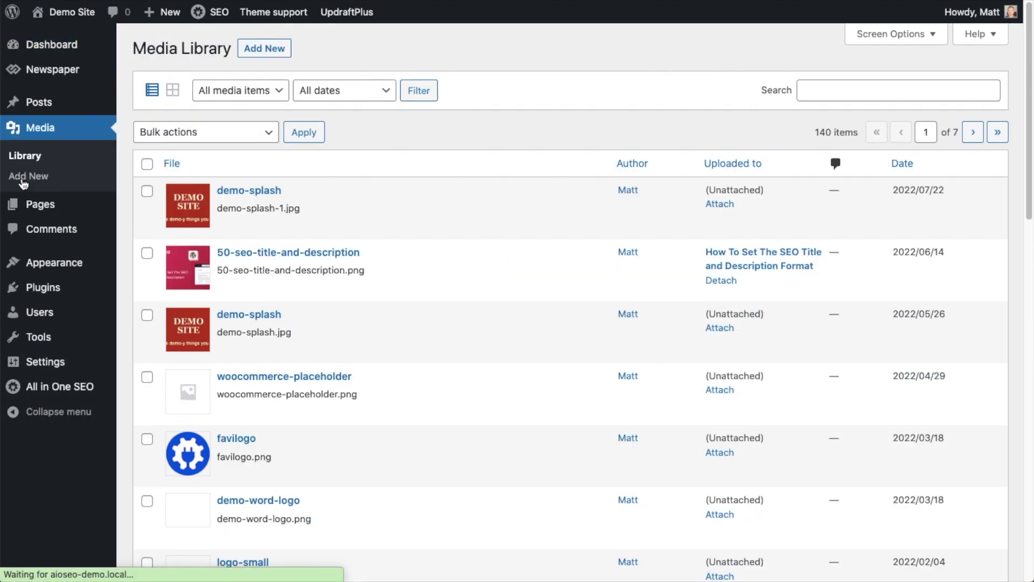
pyautogui.click(174, 92)
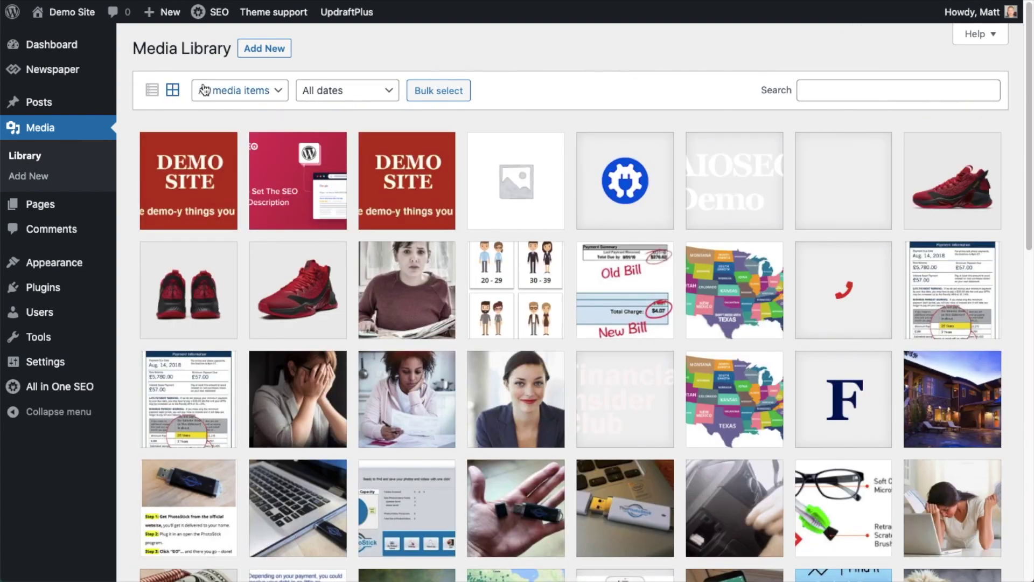
pyautogui.click(202, 290)
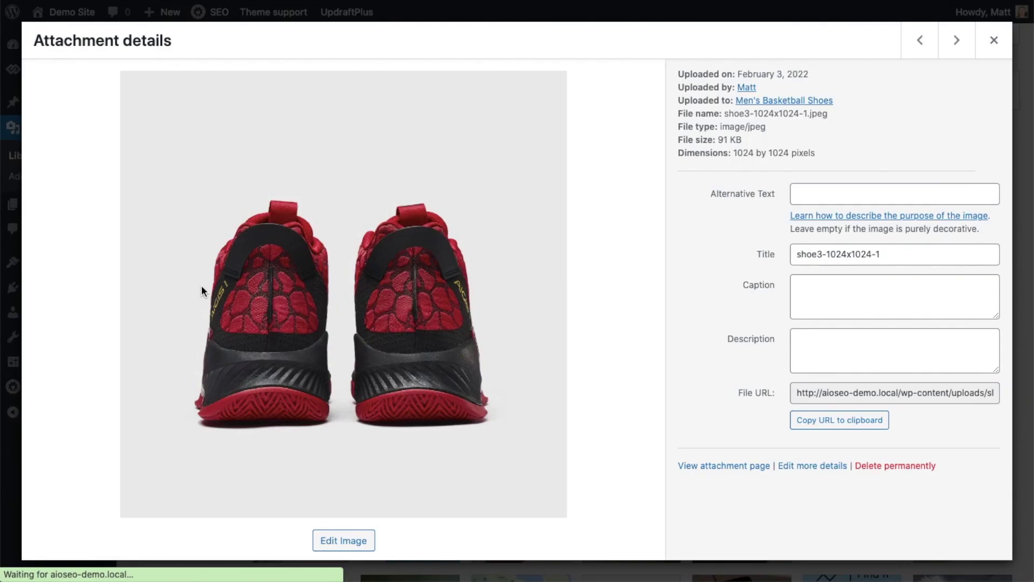
pyautogui.click(730, 466)
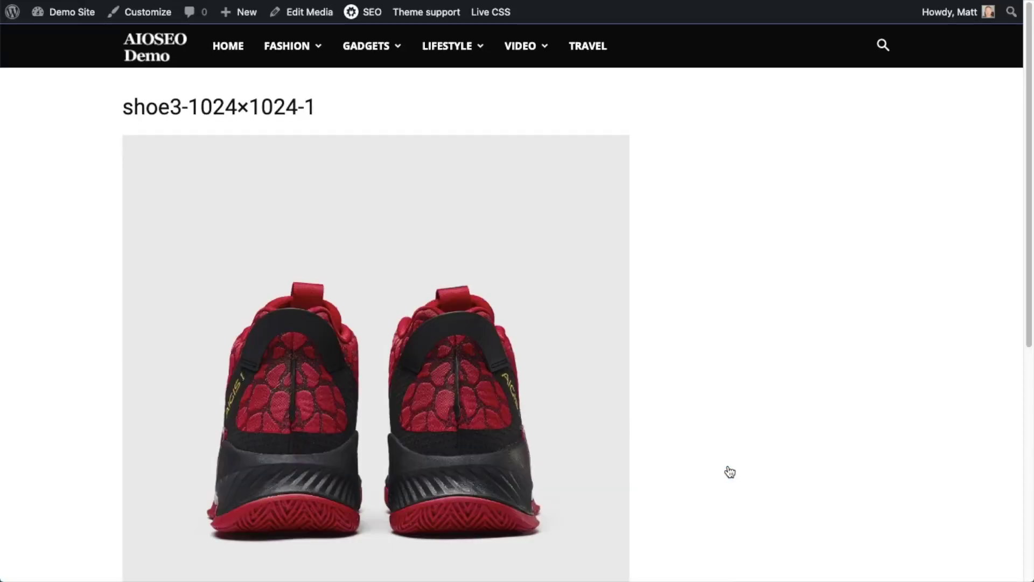
pyautogui.scroll(-4, 713, 379)
pyautogui.scroll(-2, 714, 381)
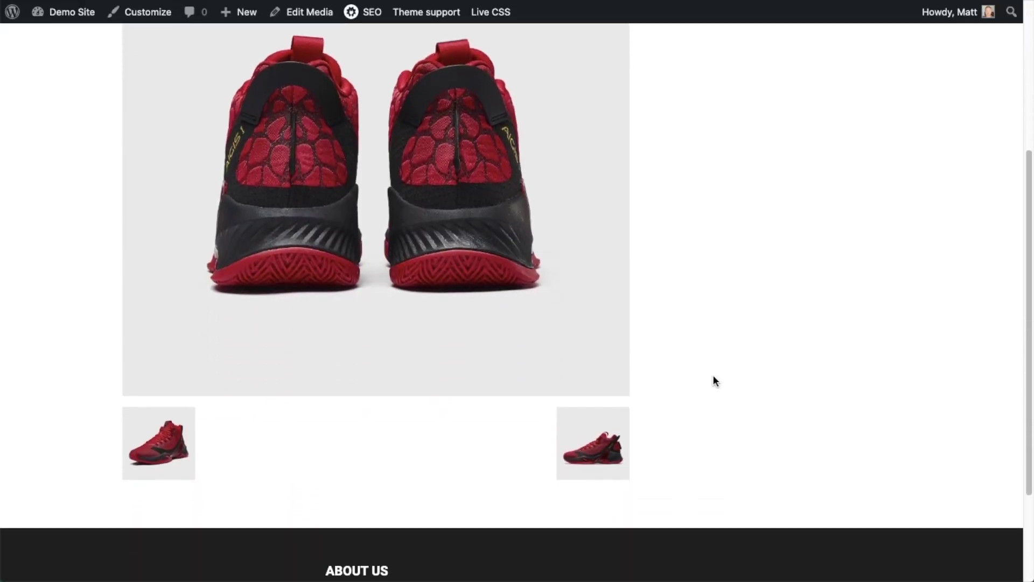
pyautogui.scroll(5, 715, 380)
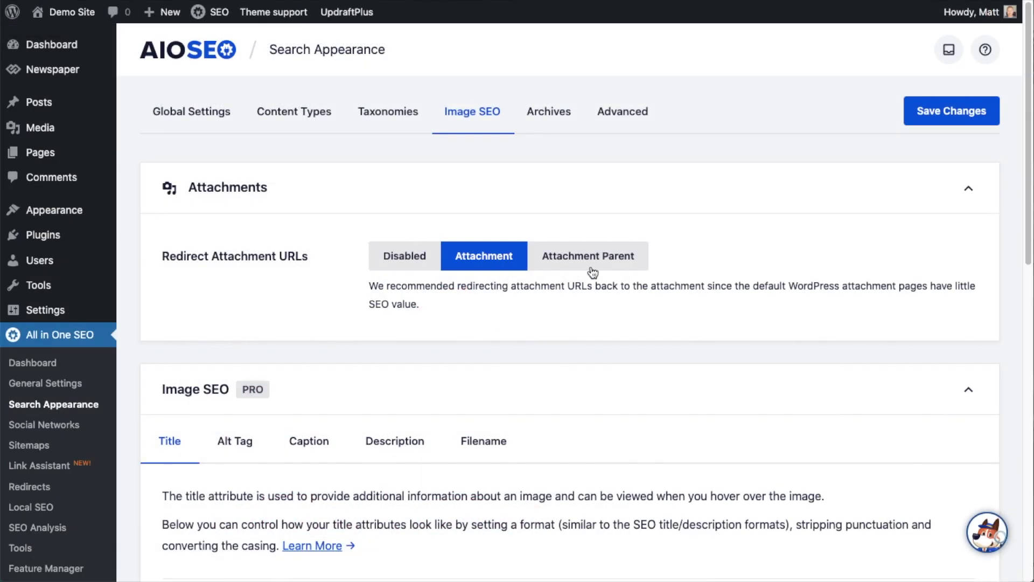
# Examine the Image SEO settings for title, alt tag, caption, description and filename, returning to the title options
pyautogui.scroll(-3, 1008, 254)
pyautogui.scroll(-2, 1008, 253)
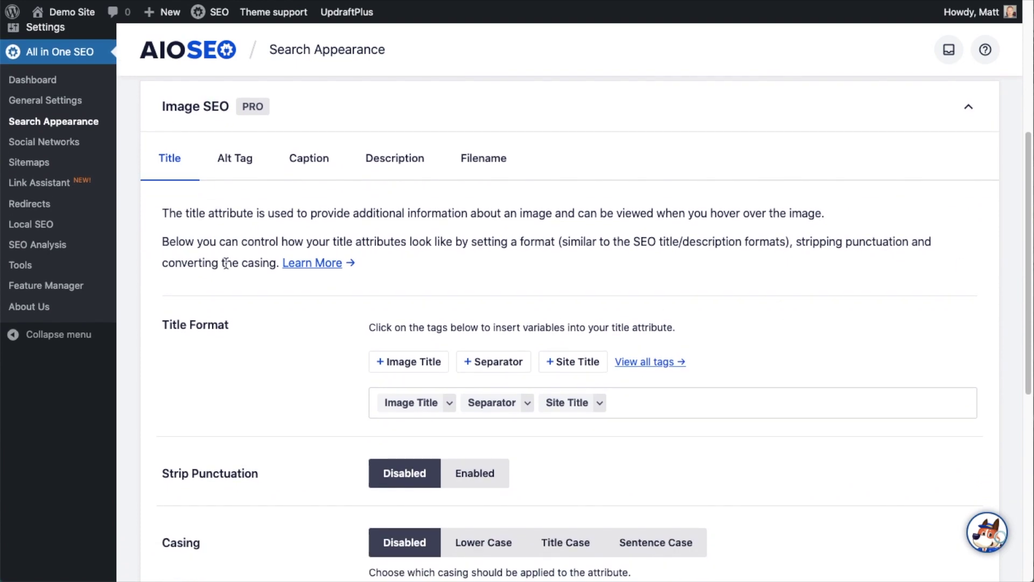
pyautogui.click(221, 161)
pyautogui.click(313, 157)
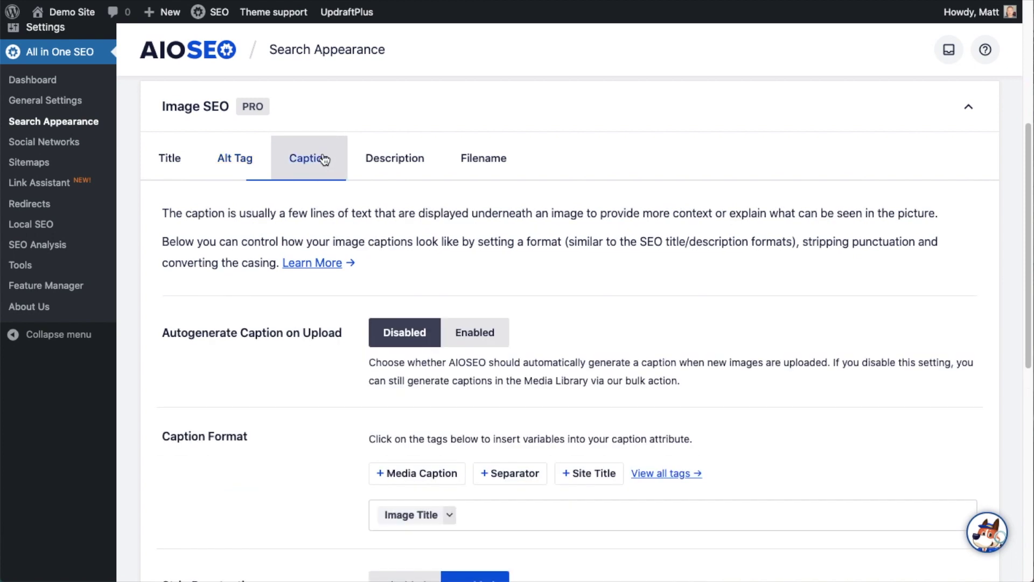
pyautogui.click(428, 161)
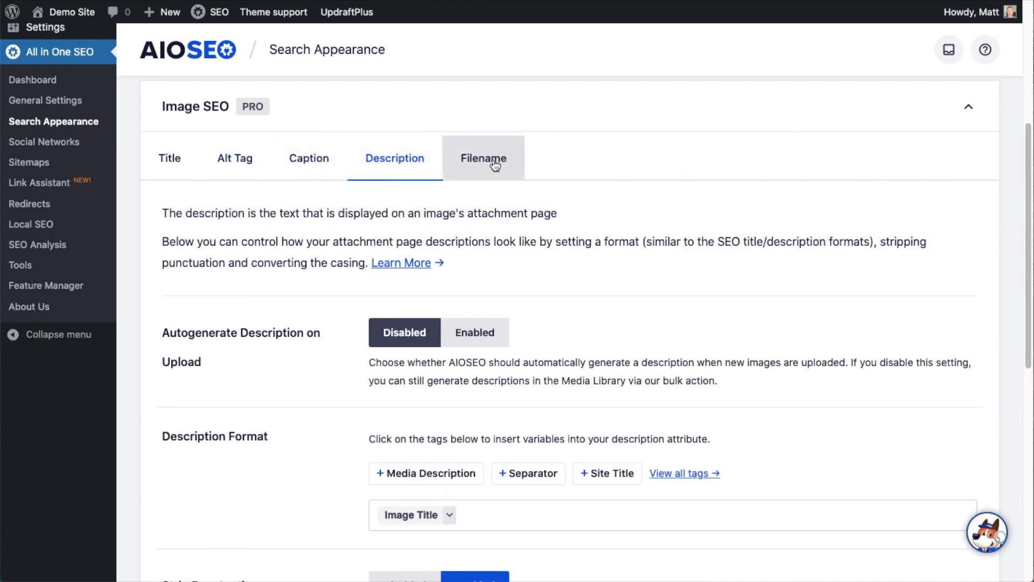
pyautogui.click(494, 164)
pyautogui.click(175, 165)
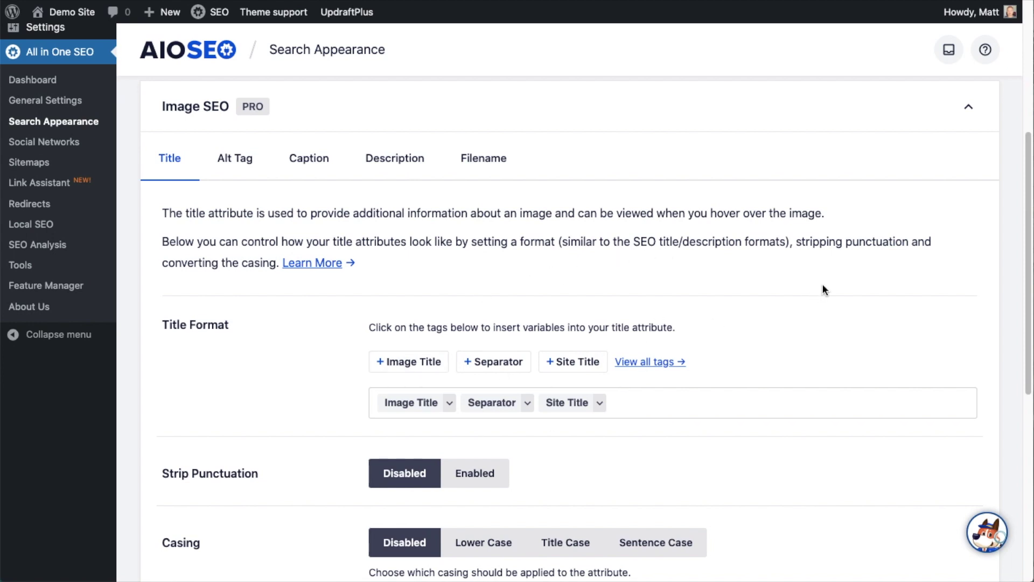
pyautogui.scroll(-5, 822, 286)
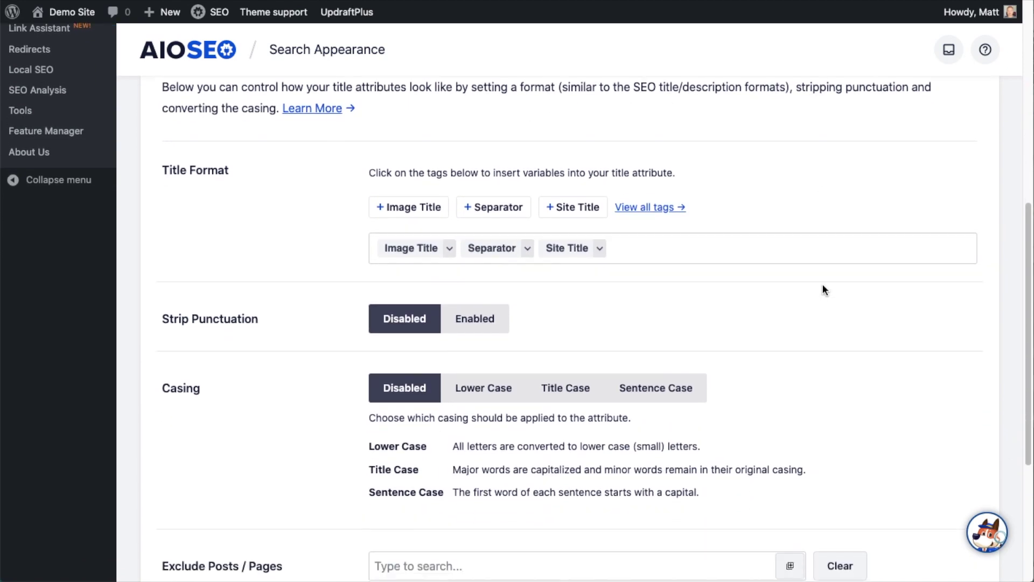
# Clear the image title format and rebuild it with the Image Title and Separator tags
pyautogui.scroll(-1, 822, 290)
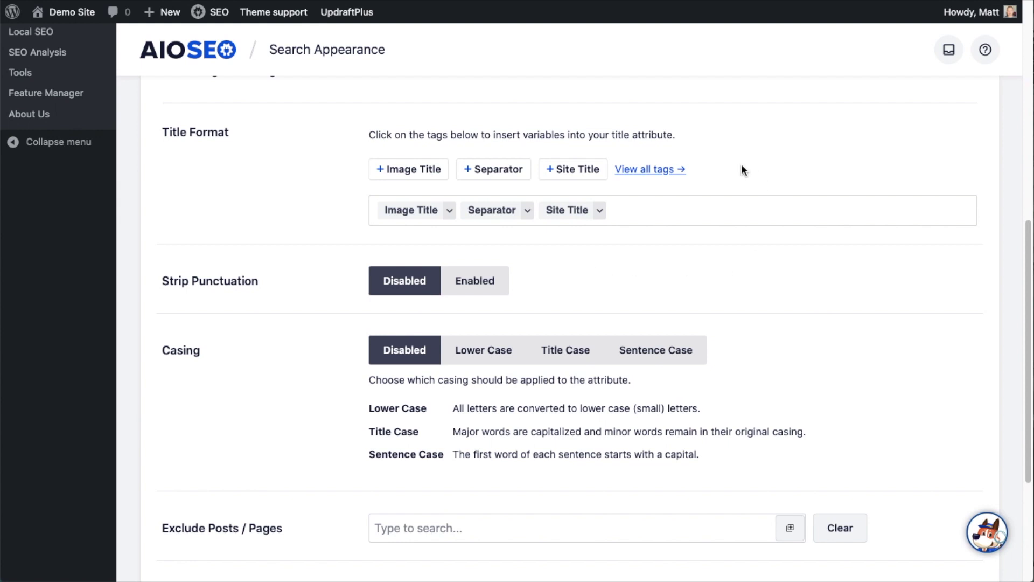
pyautogui.scroll(-1, 741, 164)
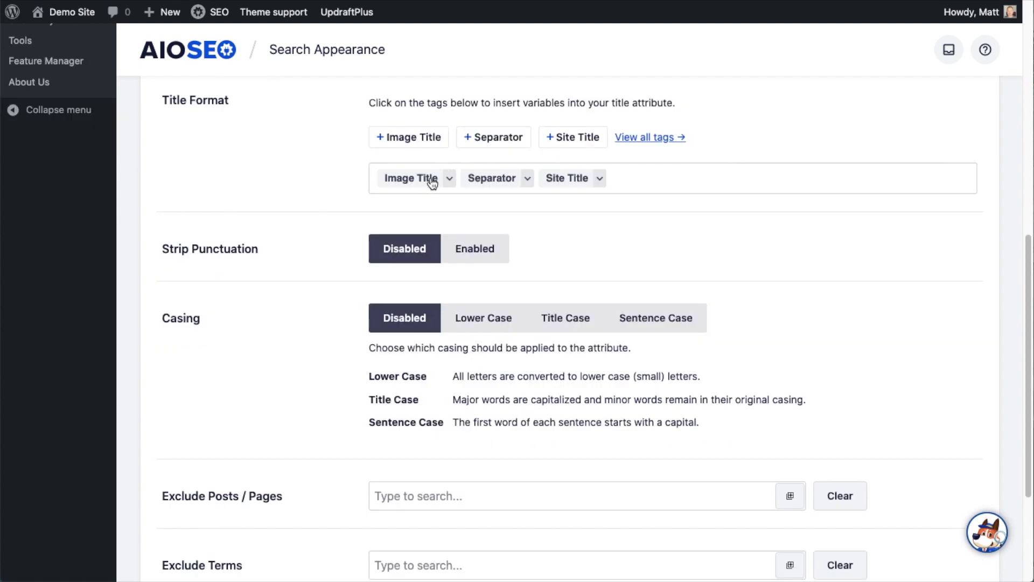
pyautogui.click(660, 177)
pyautogui.press('BackSpace')
pyautogui.press('BackSpace')
pyautogui.press('BackSpace')
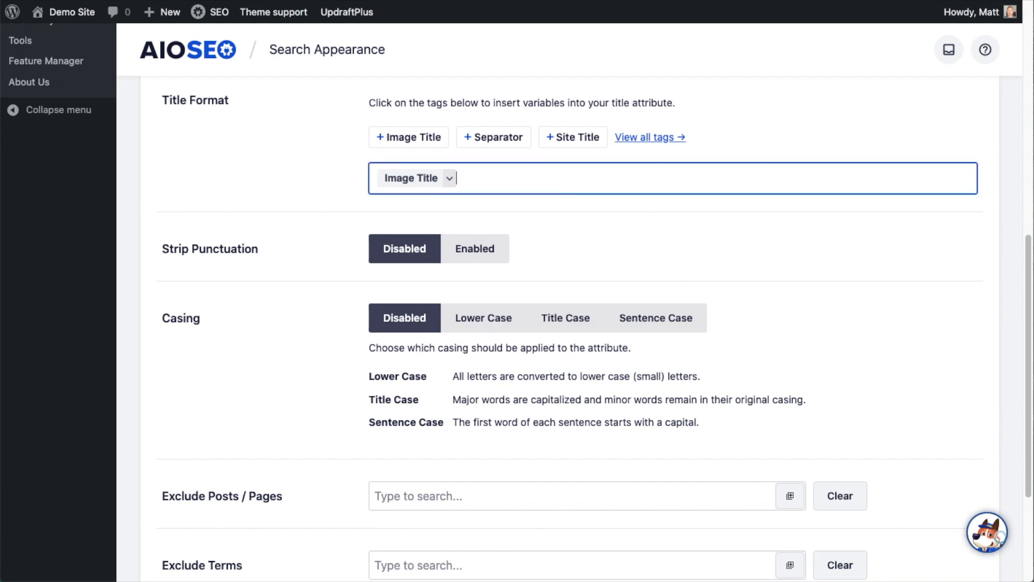
pyautogui.click(426, 138)
pyautogui.click(525, 143)
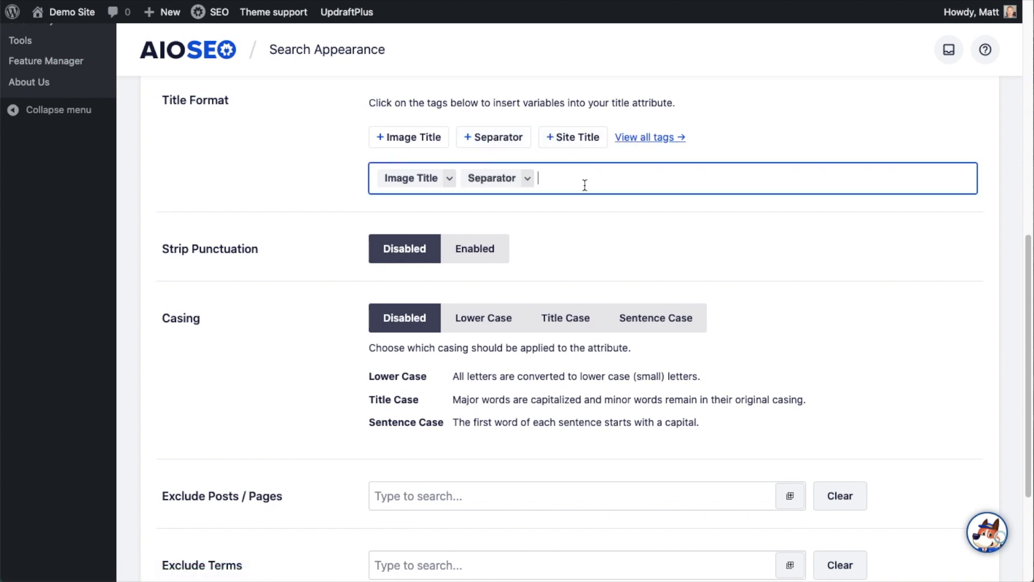
# Browse the available variable tags for the title format, then append the Site Title tag
pyautogui.write('#')
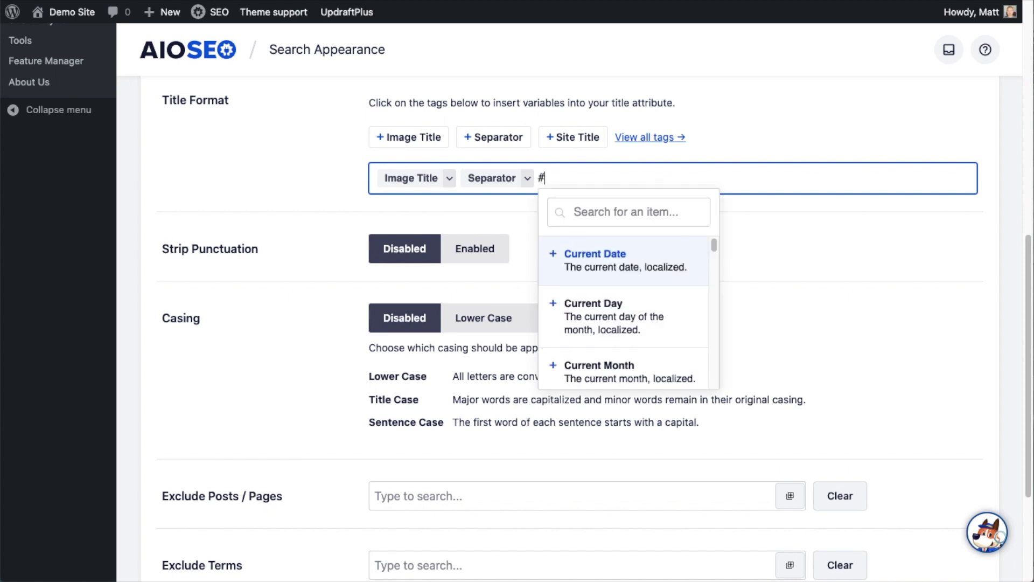
pyautogui.scroll(-5, 560, 280)
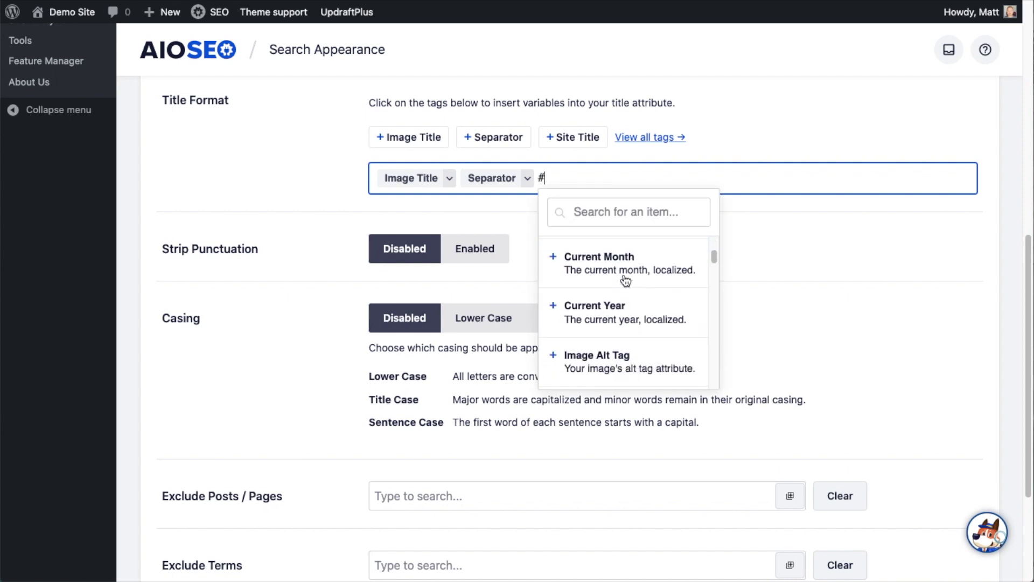
pyautogui.scroll(-5, 625, 280)
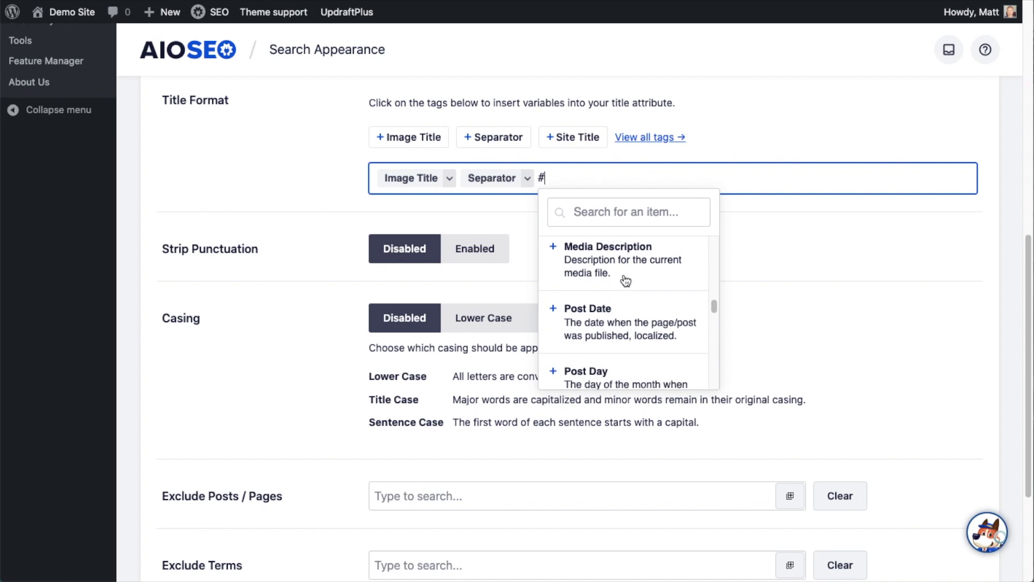
pyautogui.scroll(-1, 624, 279)
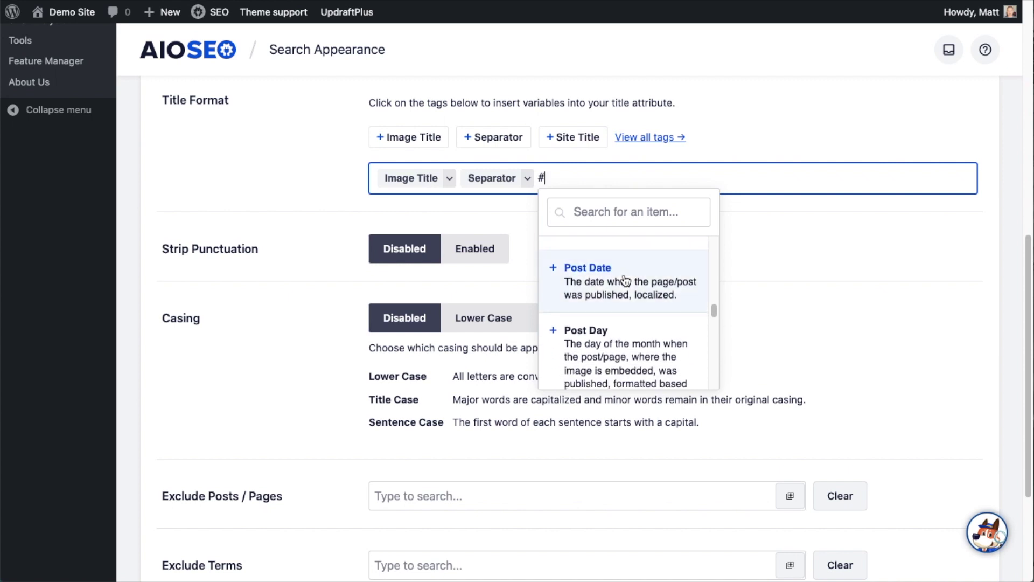
pyautogui.scroll(10, 624, 297)
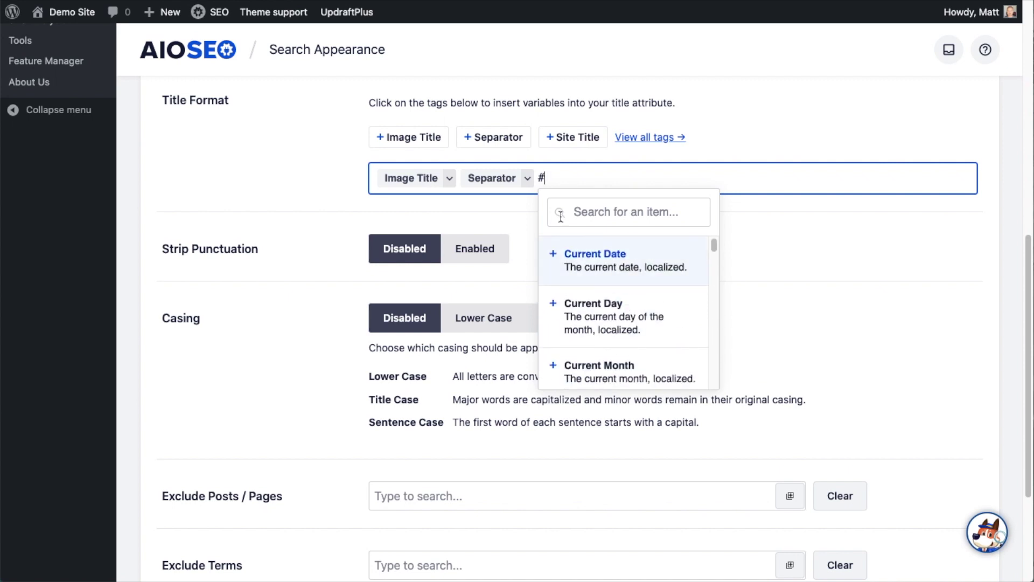
pyautogui.press('BackSpace')
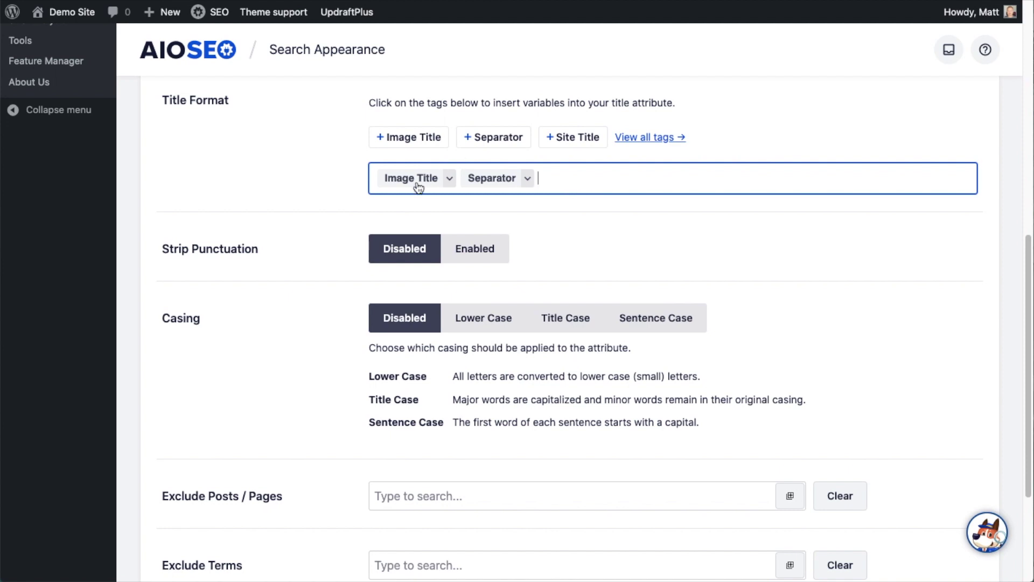
pyautogui.click(578, 140)
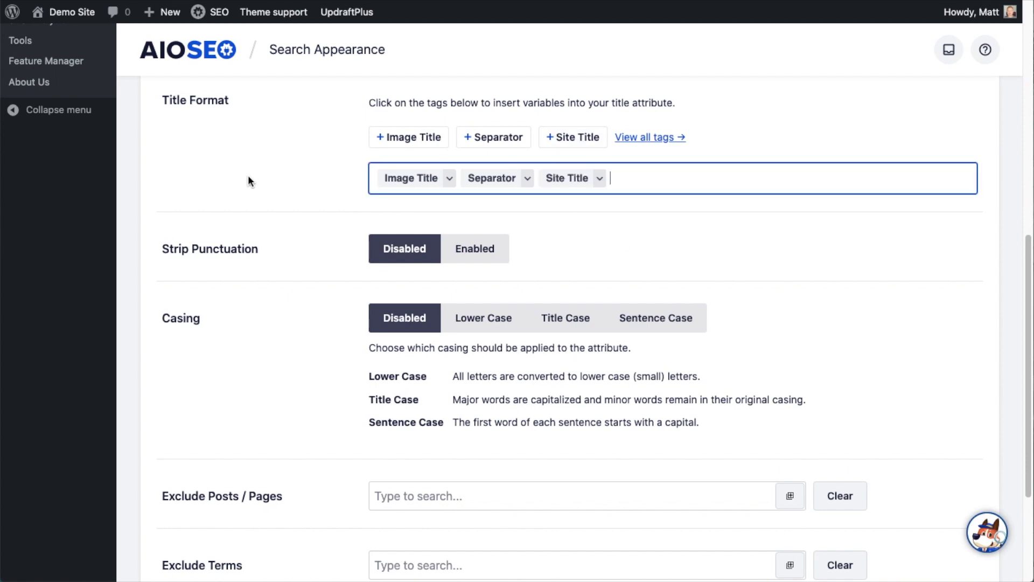
# Enable Strip Punctuation for titles and also exclude underscores, ampersand, pound and apostrophe from being stripped
pyautogui.scroll(-3, 248, 177)
pyautogui.scroll(-2, 248, 180)
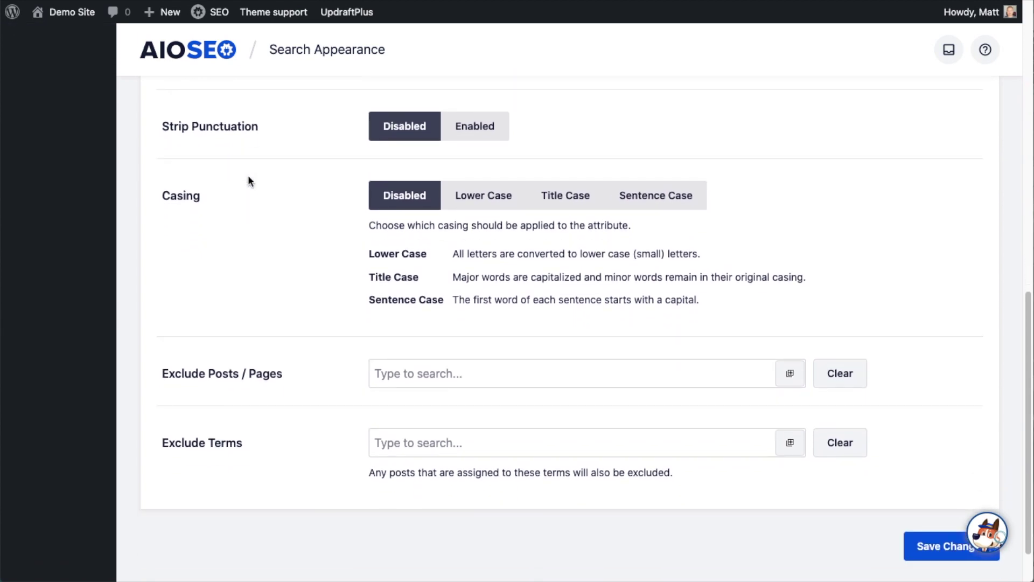
pyautogui.click(476, 128)
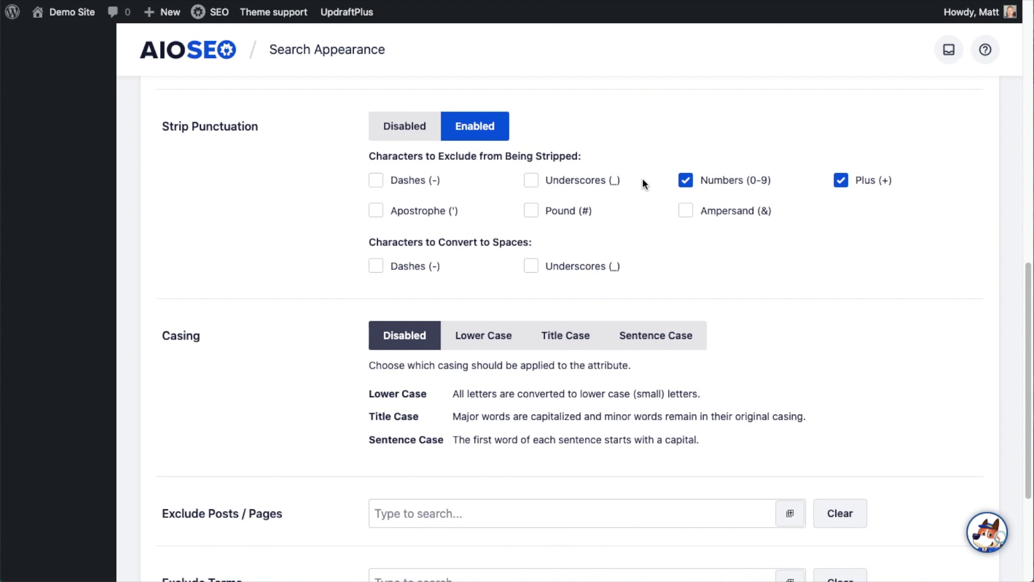
pyautogui.click(532, 183)
pyautogui.click(685, 210)
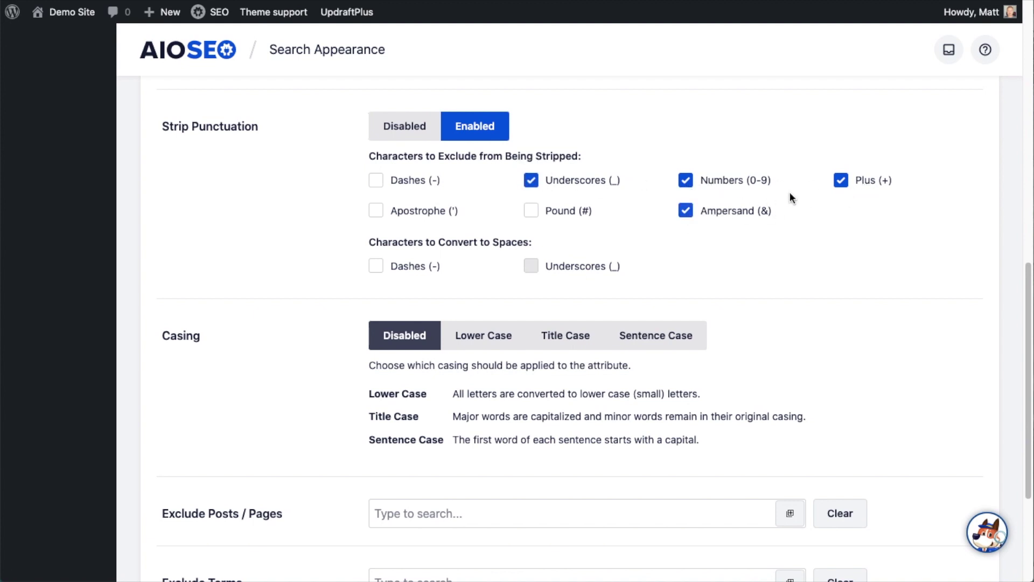
pyautogui.click(531, 210)
pyautogui.click(377, 213)
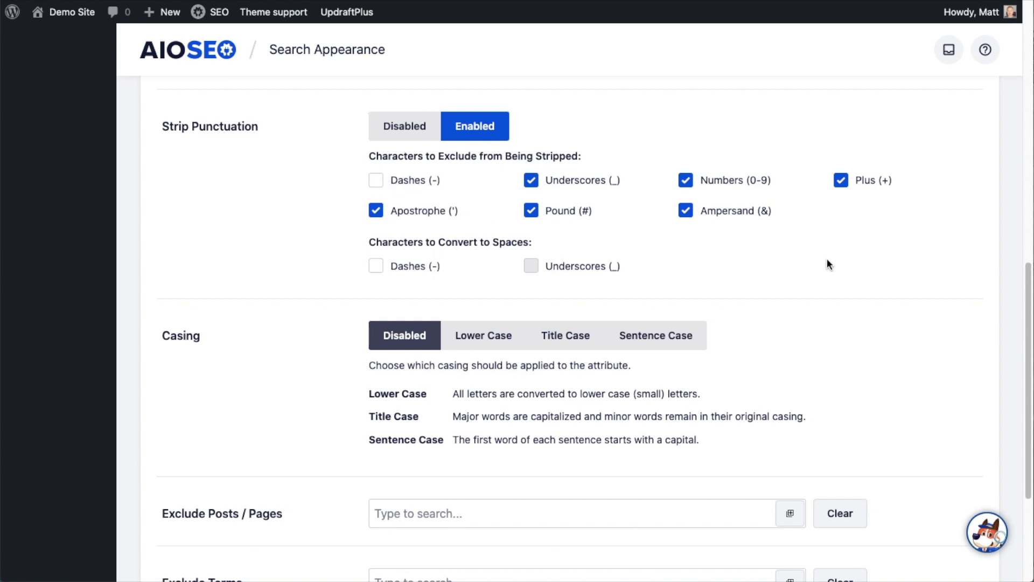
# Set dashes to convert to spaces, and turn the underscores stripping exclusion off and on again
pyautogui.click(377, 269)
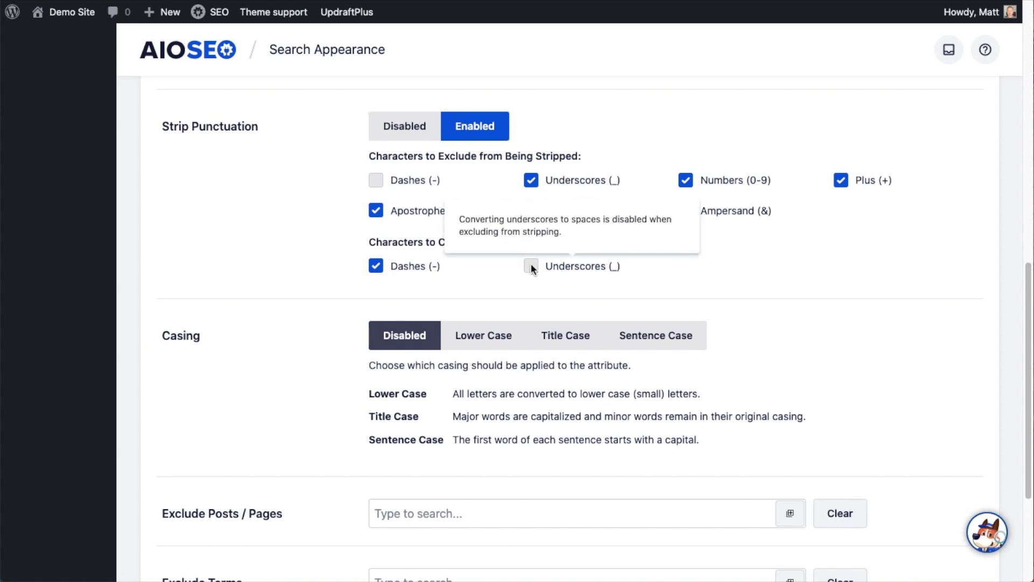
pyautogui.click(531, 181)
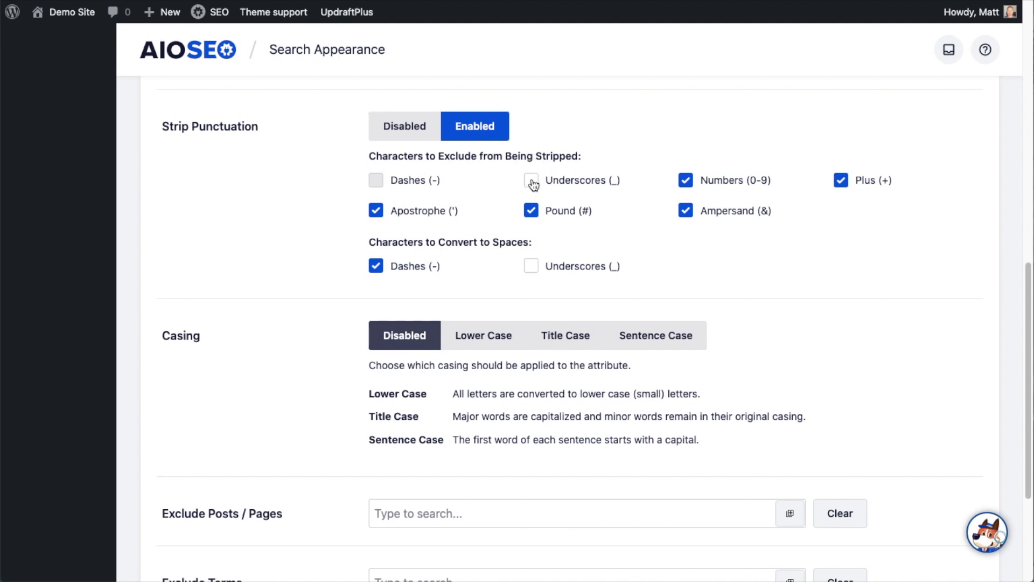
pyautogui.click(537, 183)
# Try the Lower Case and Title Case options for the title attribute, then set its casing to Sentence Case
pyautogui.scroll(-2, 489, 284)
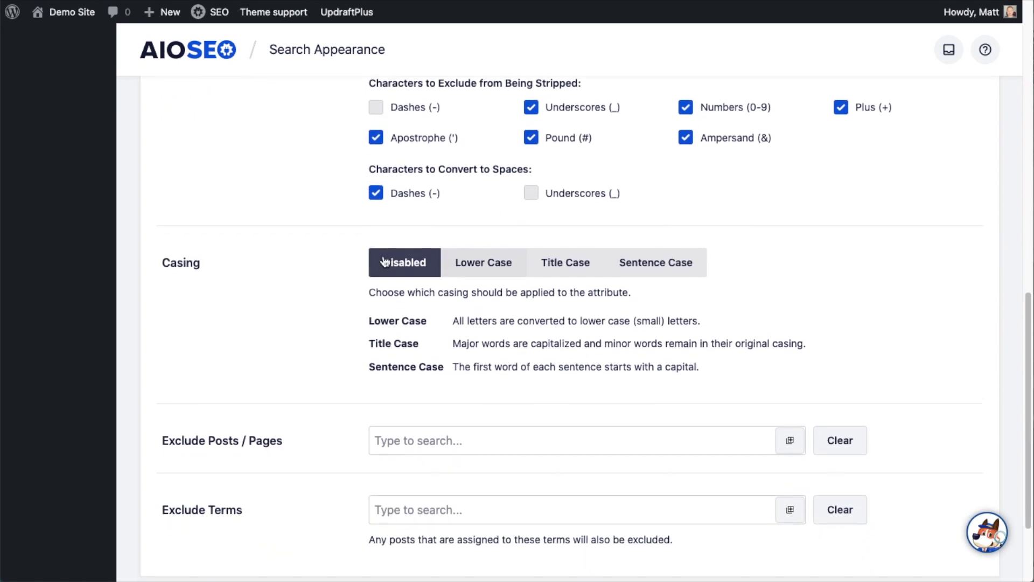
pyautogui.scroll(-3, 326, 254)
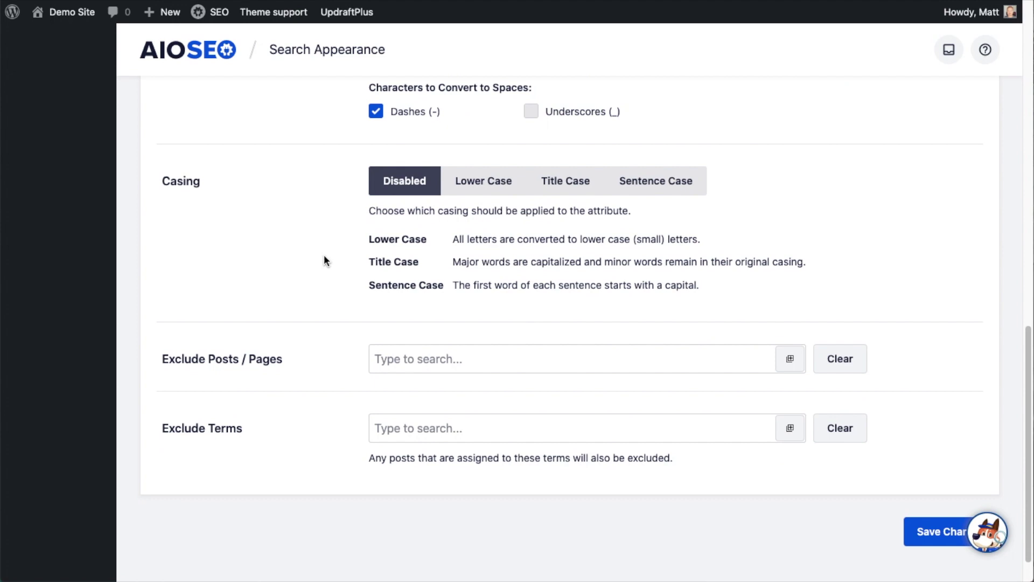
pyautogui.scroll(-1, 324, 260)
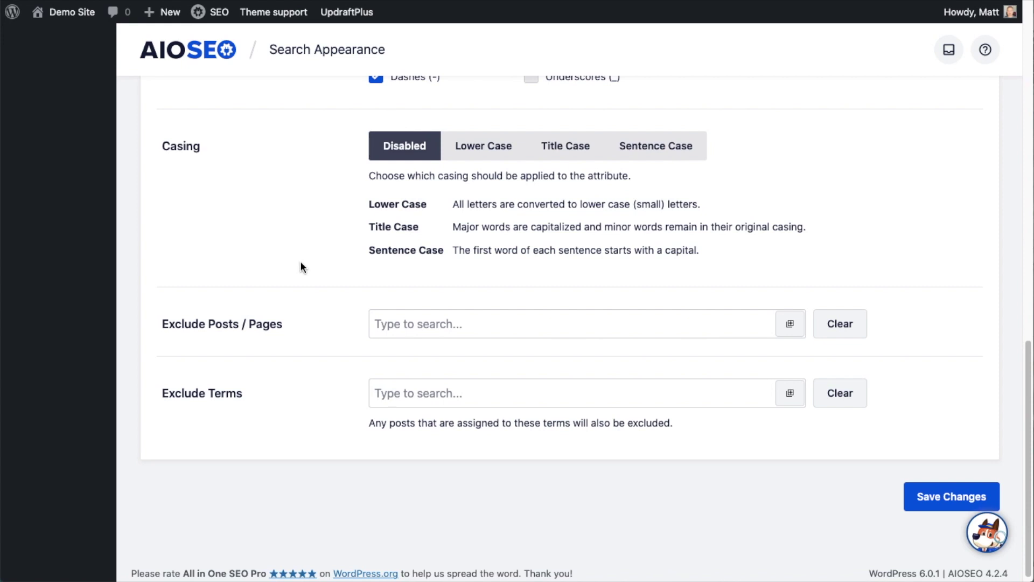
pyautogui.click(476, 160)
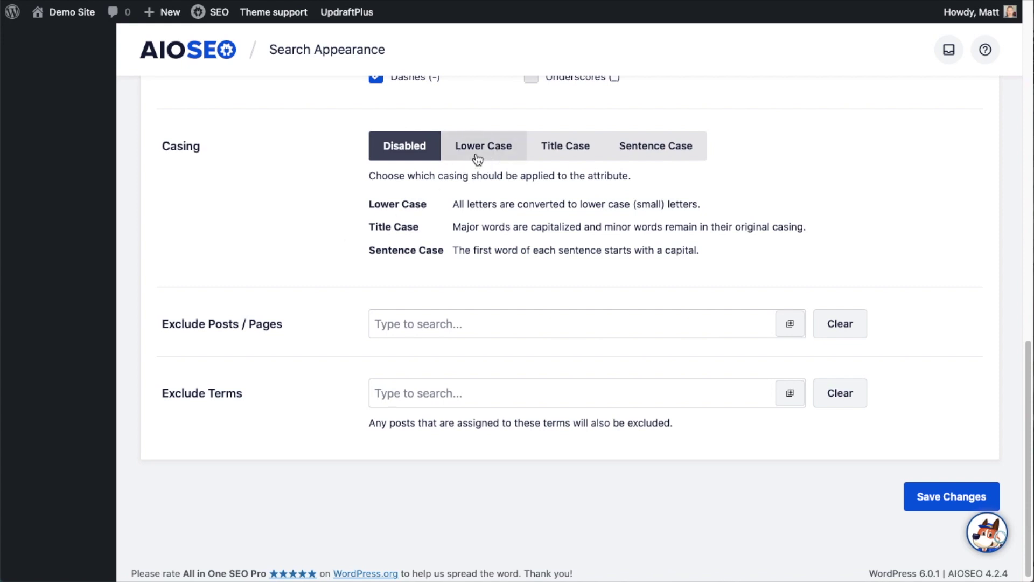
pyautogui.click(570, 147)
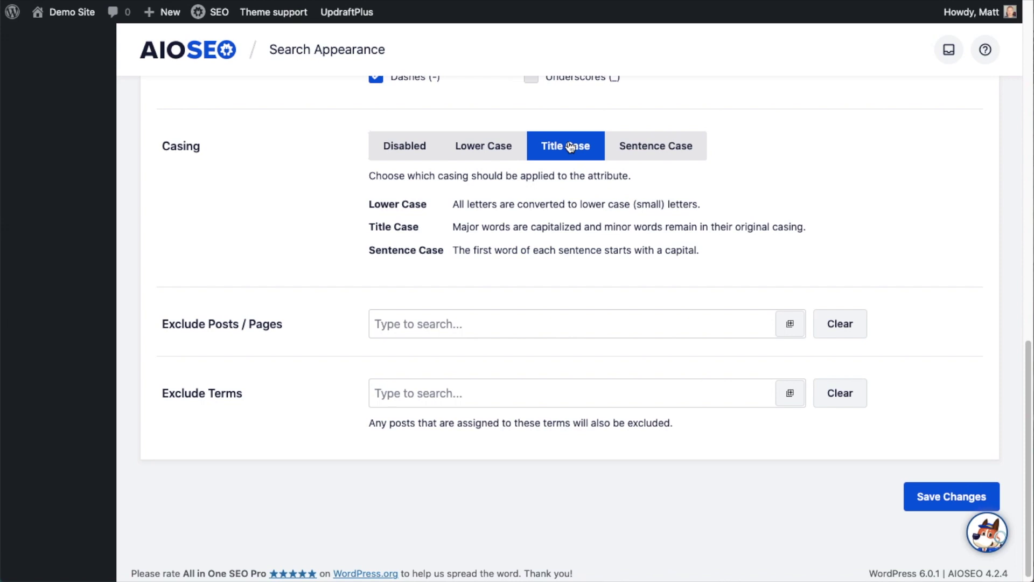
pyautogui.click(651, 151)
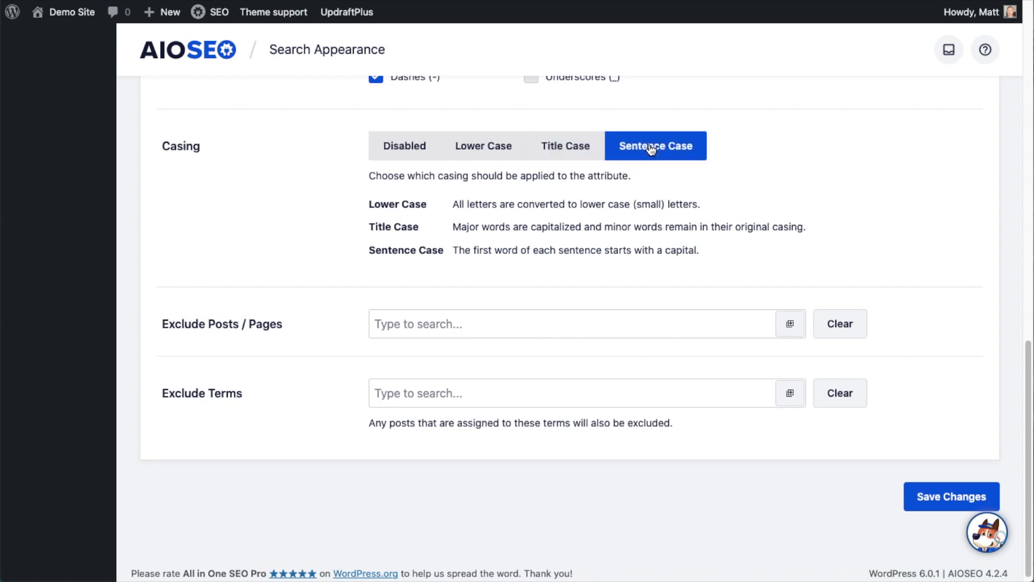
# Search the posts to exclude for "debt" and exclude "Americans May Qualify for Debt Relief Program that Has Big Banks on Edge"
pyautogui.scroll(3, 810, 400)
pyautogui.scroll(-2, 810, 400)
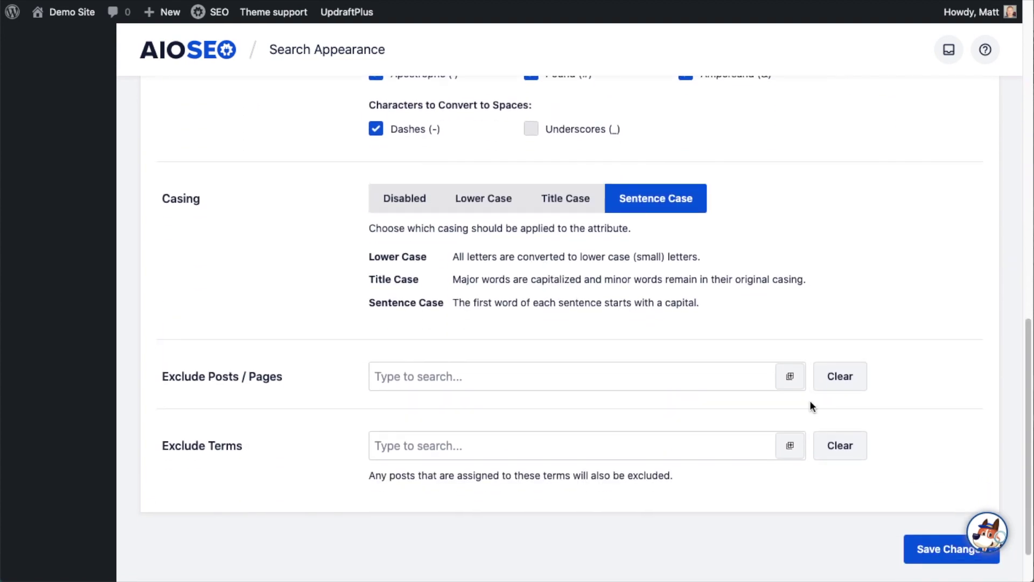
pyautogui.scroll(-1, 810, 407)
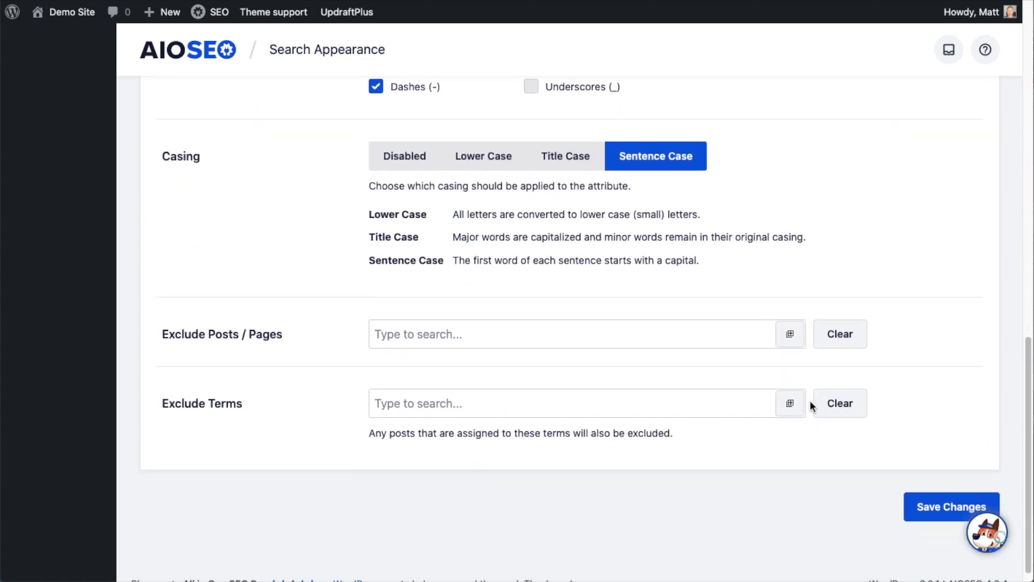
pyautogui.click(491, 335)
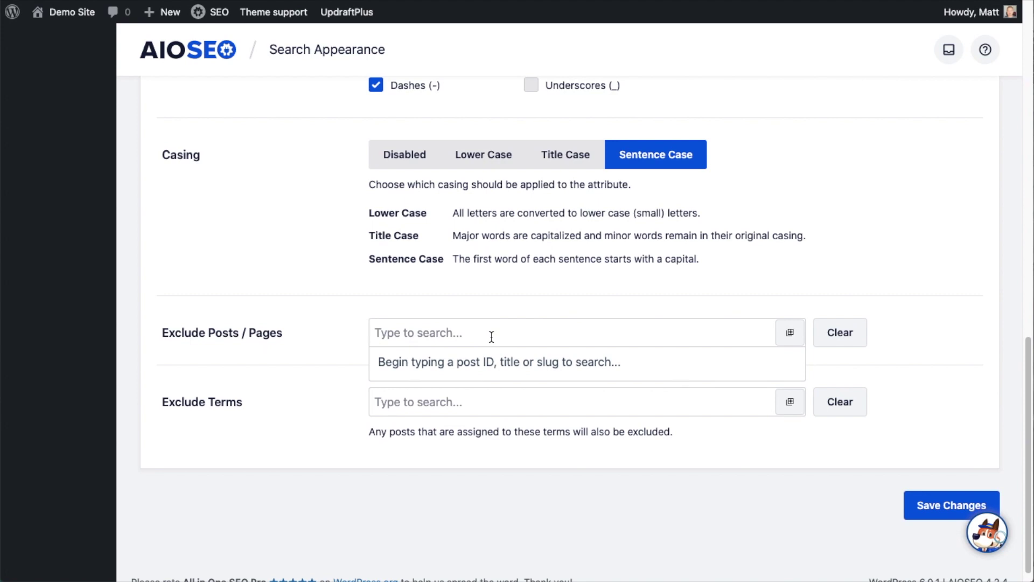
pyautogui.write('debt')
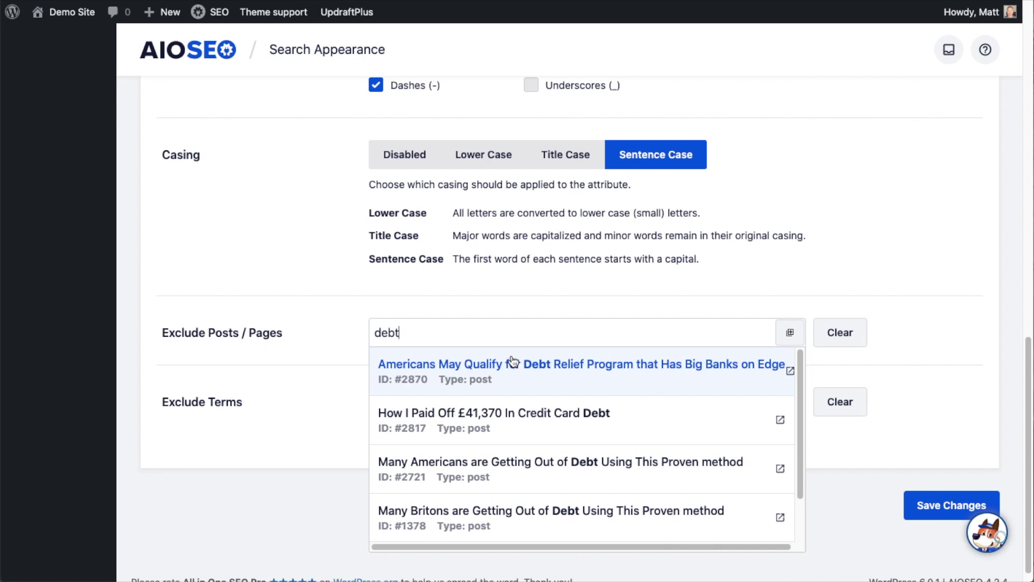
pyautogui.click(556, 366)
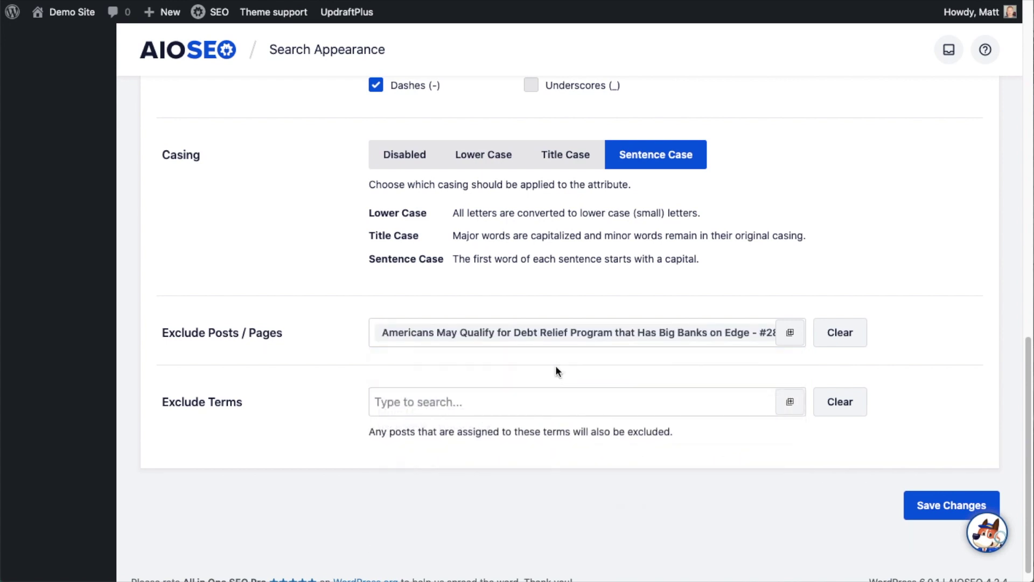
# Search the terms to exclude for "debt", exclude the "good debt" tag and save the changes
pyautogui.click(415, 409)
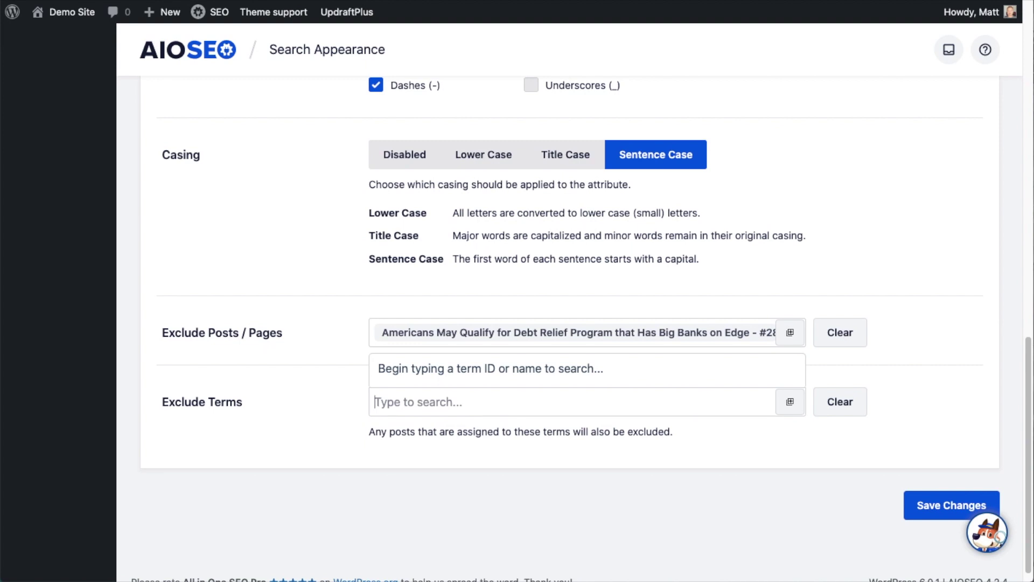
pyautogui.write('debt')
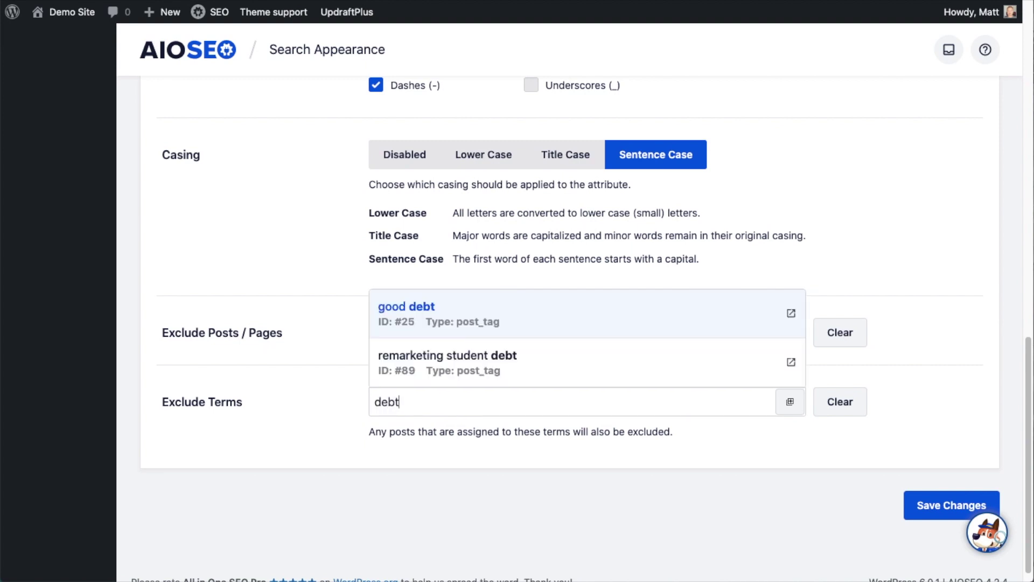
pyautogui.click(452, 313)
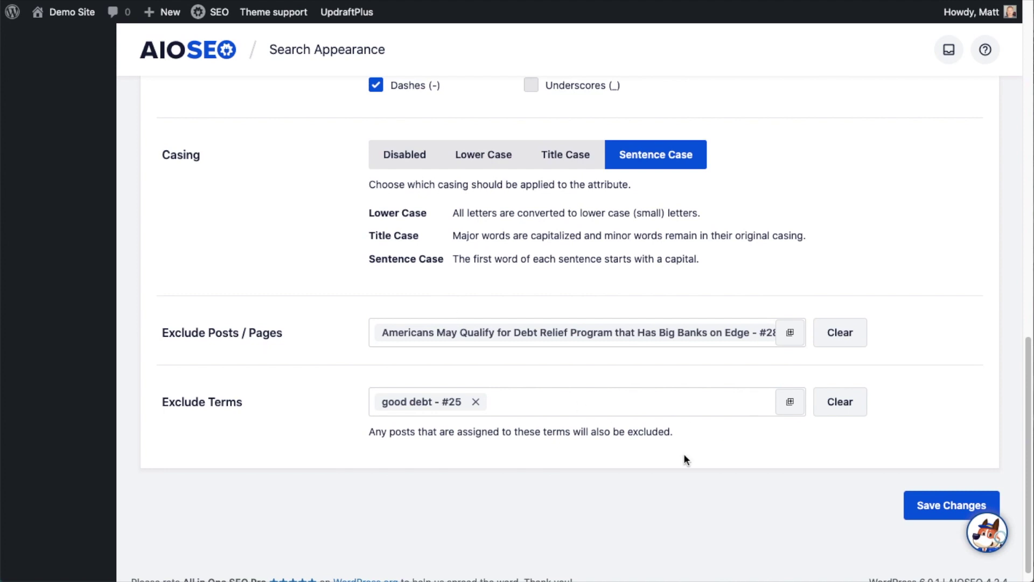
pyautogui.click(927, 509)
# Open the Image SEO alt tag settings and review the format, punctuation and casing options
pyautogui.scroll(10, 955, 359)
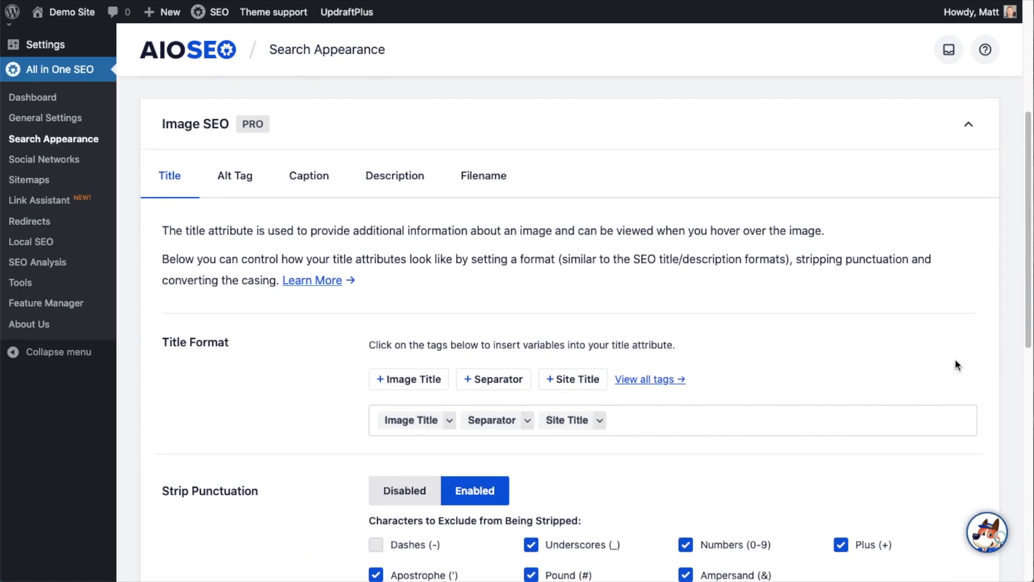
pyautogui.click(240, 180)
pyautogui.scroll(-1, 380, 242)
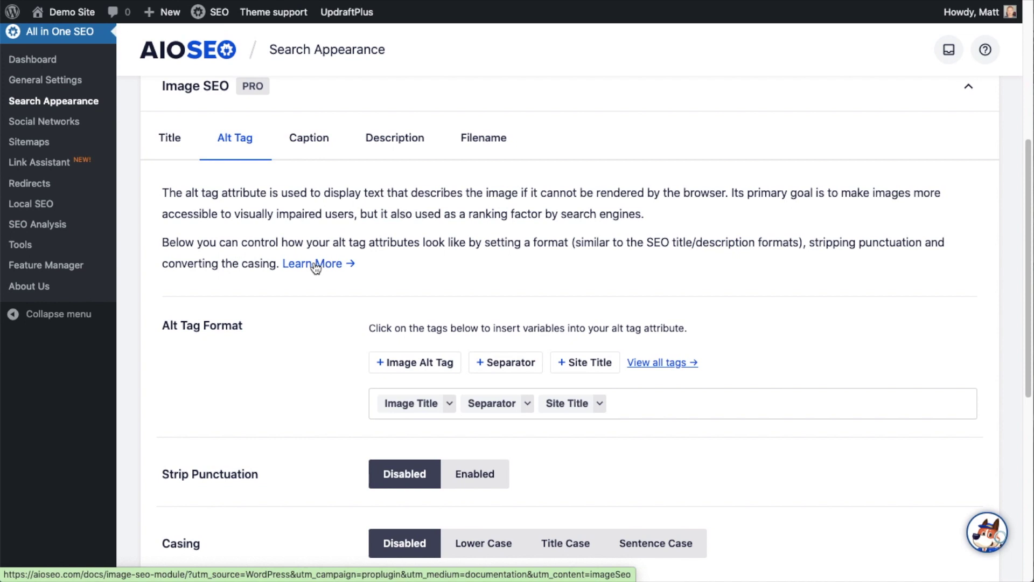
pyautogui.scroll(-5, 316, 266)
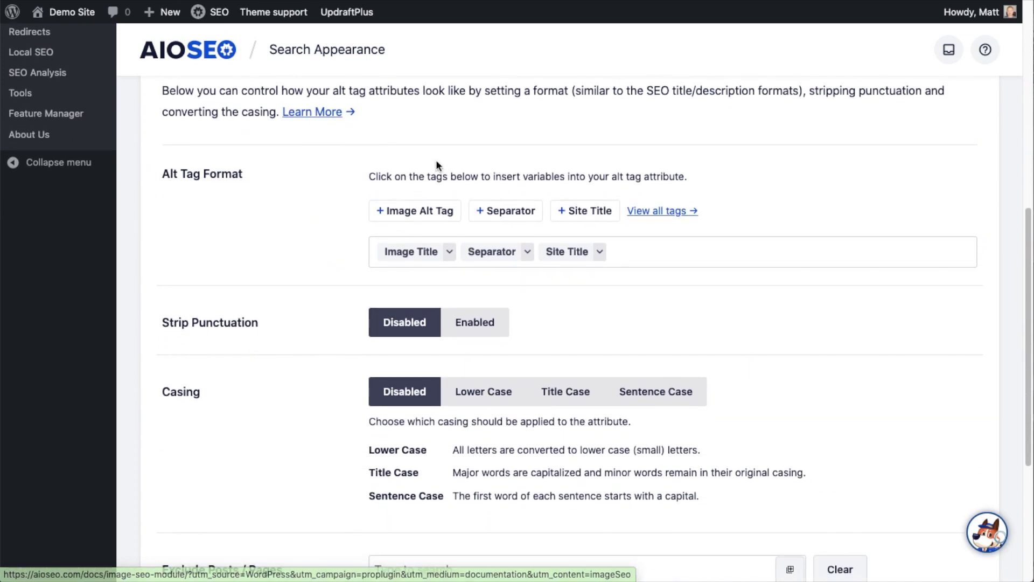
pyautogui.scroll(-3, 567, 224)
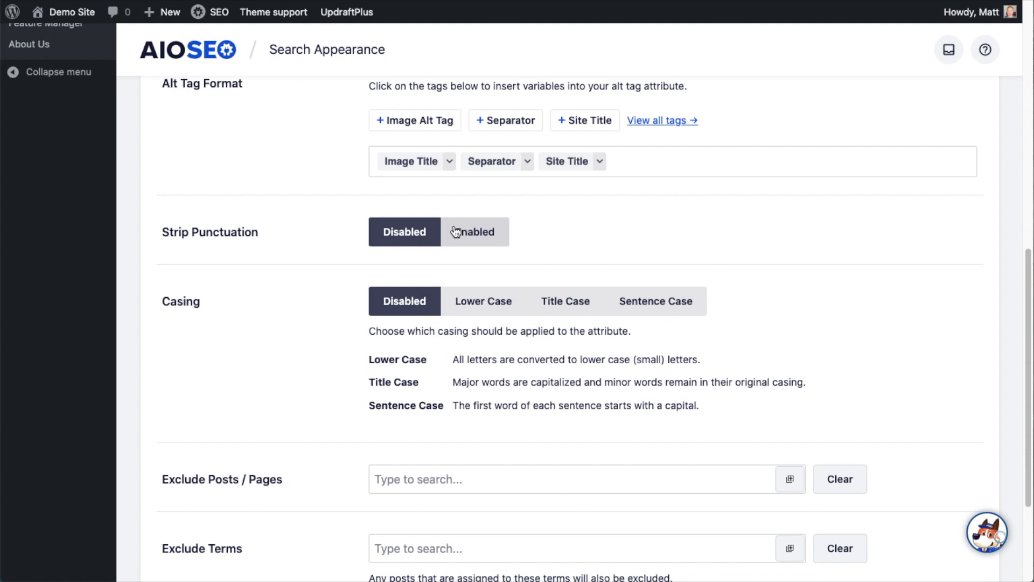
# Enable Strip Punctuation for the alt tag and remove Numbers (0-9) and Plus (+) from the characters excluded from being stripped
pyautogui.scroll(-2, 456, 232)
pyautogui.scroll(-1, 519, 253)
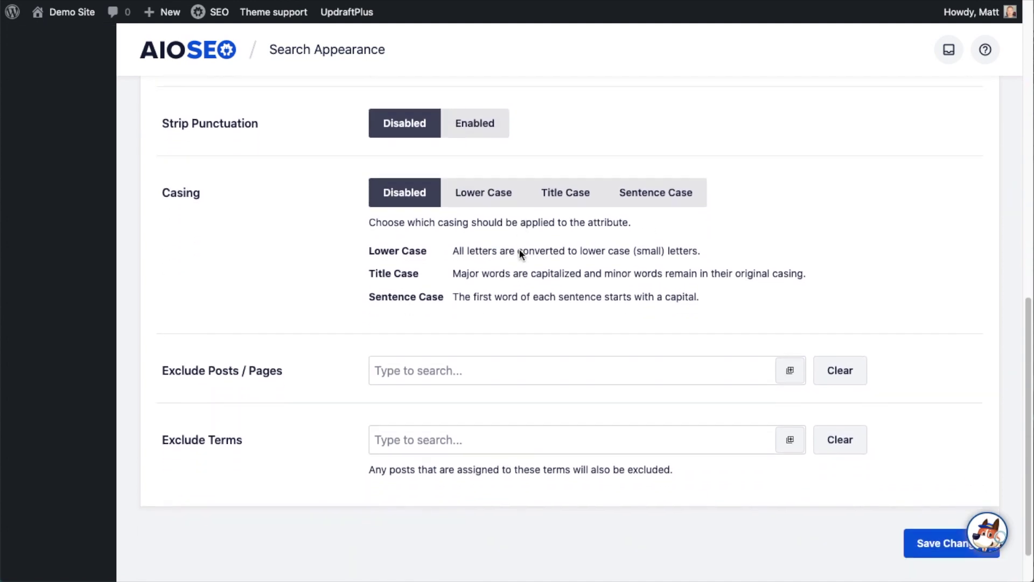
pyautogui.scroll(-2, 519, 253)
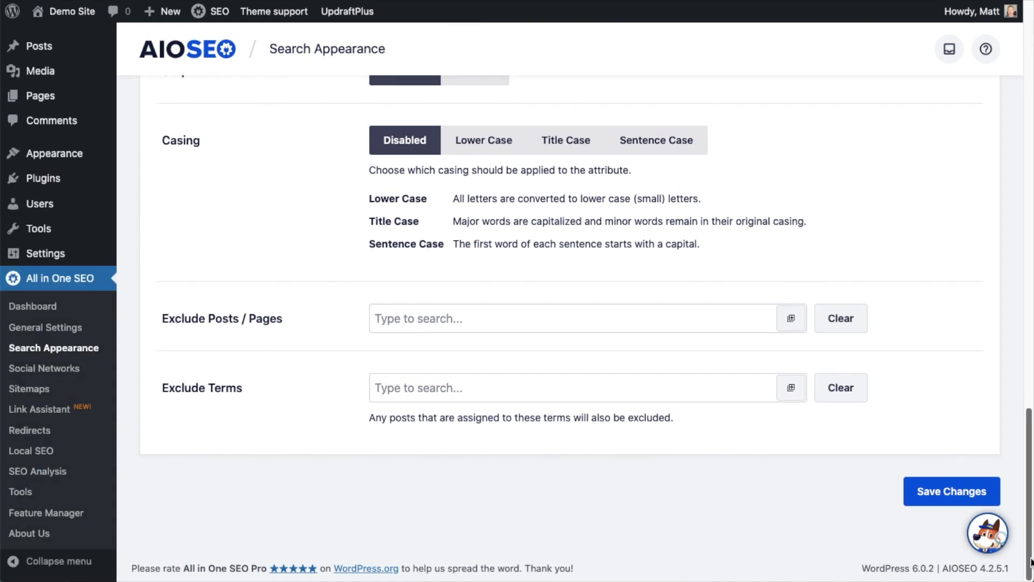
pyautogui.moveTo(1026, 557); pyautogui.dragTo(1020, 512)
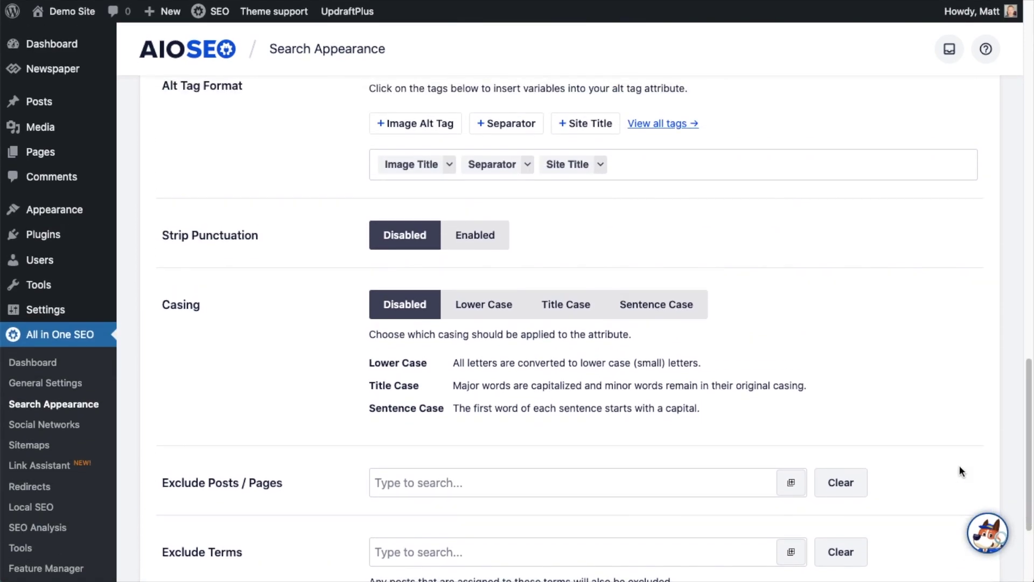
pyautogui.click(476, 238)
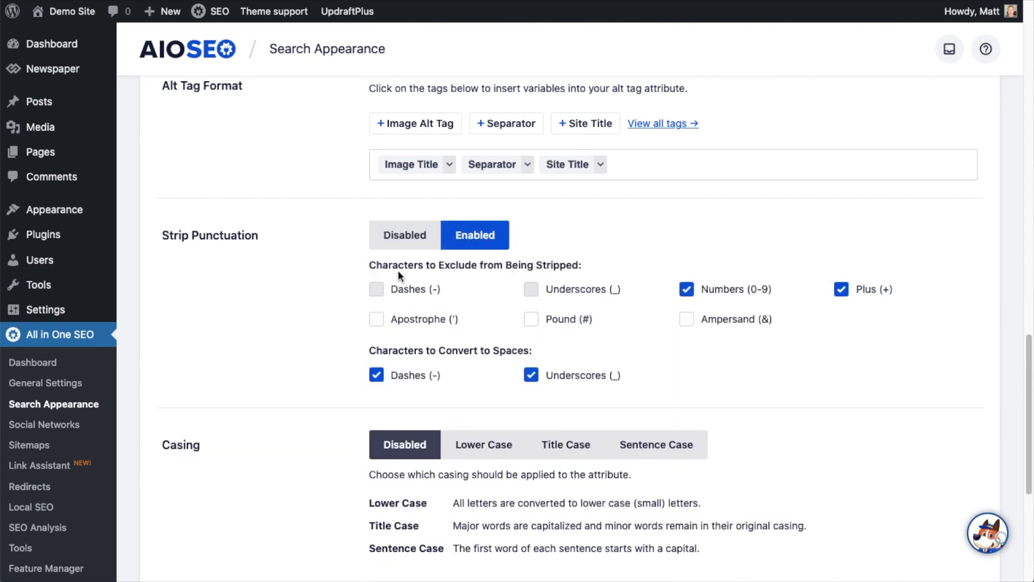
pyautogui.click(688, 291)
pyautogui.click(842, 291)
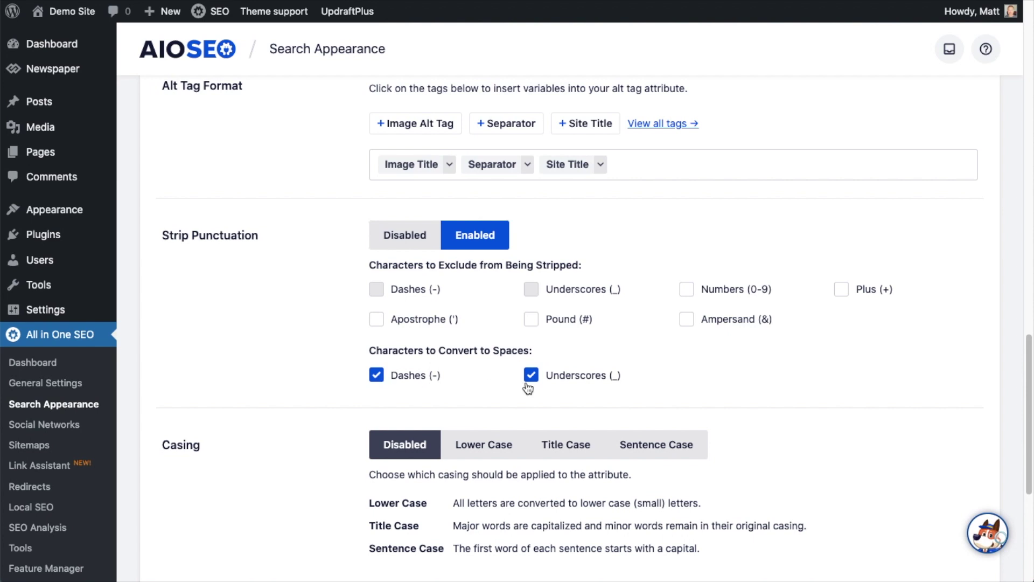
# Replace the alt tag format's variables with only Image Alt Tag and save the changes
pyautogui.scroll(-2, 1007, 396)
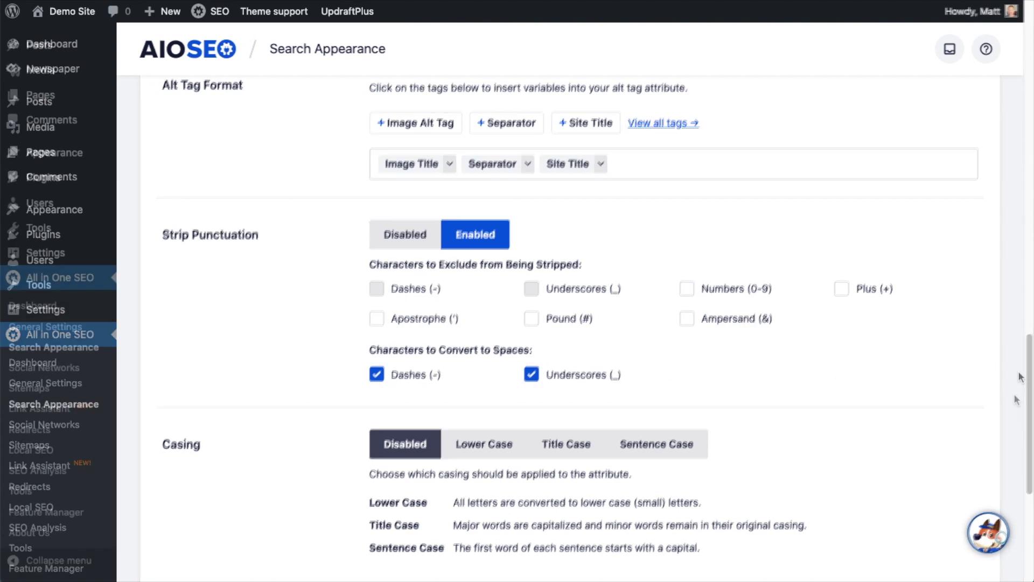
pyautogui.click(640, 163)
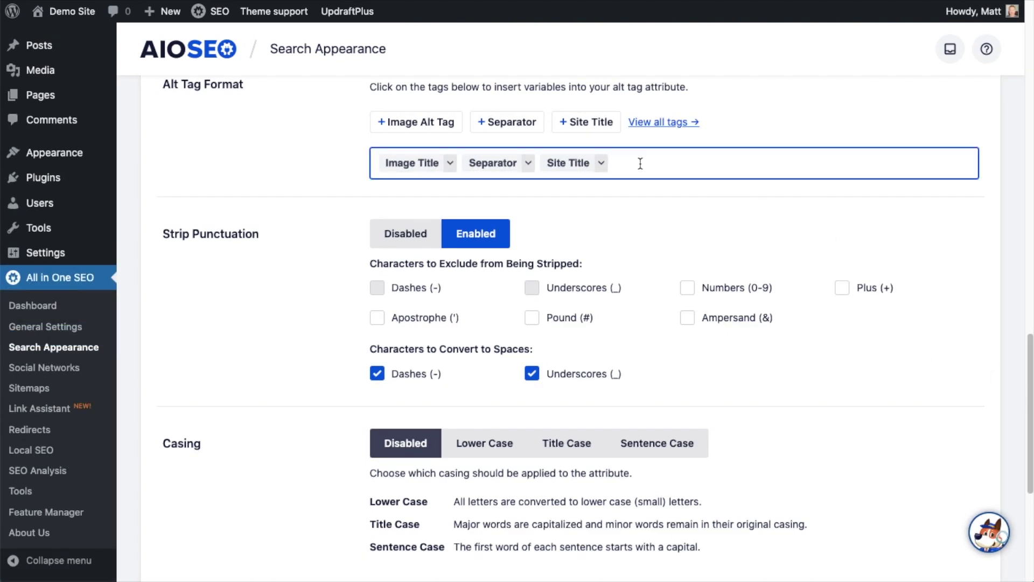
pyautogui.press('BackSpace')
pyautogui.press('BackSpace')
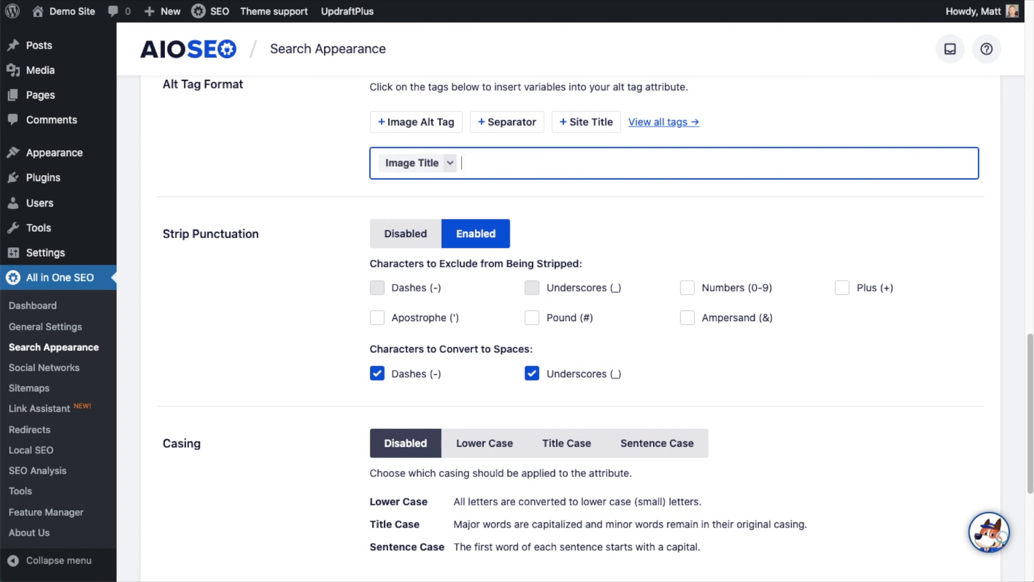
pyautogui.press('BackSpace')
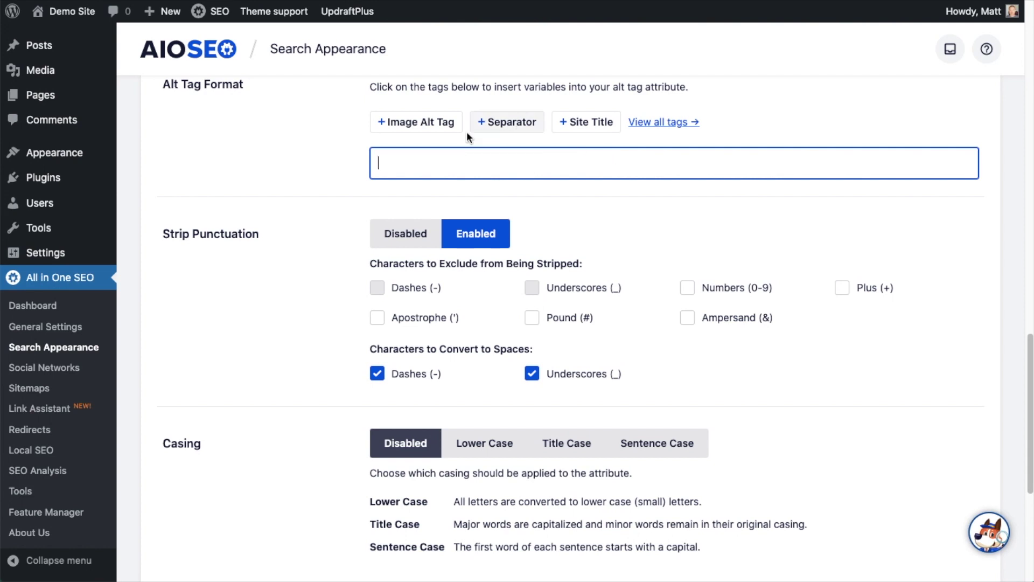
pyautogui.click(428, 124)
pyautogui.scroll(-6, 958, 369)
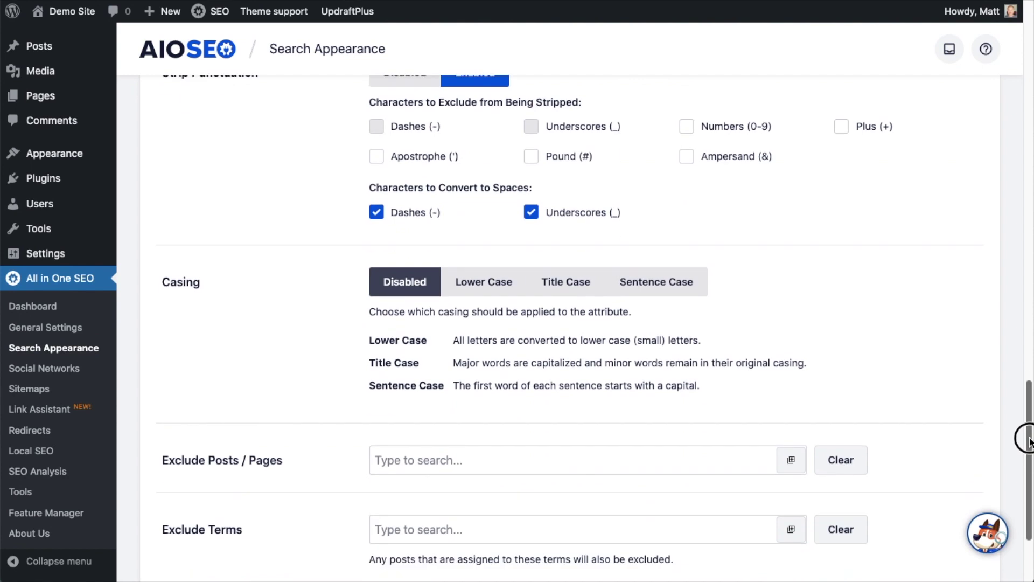
pyautogui.click(924, 497)
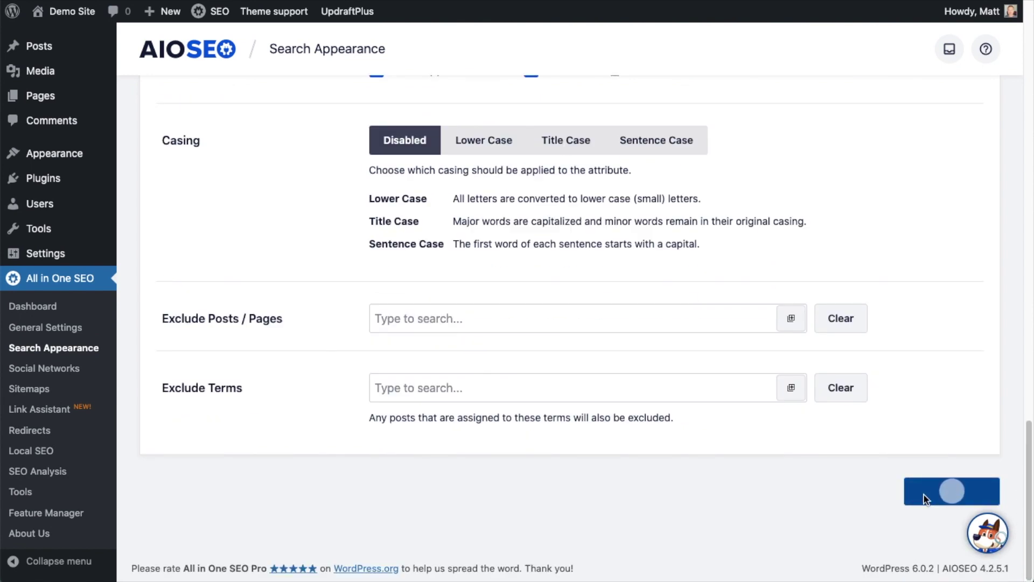
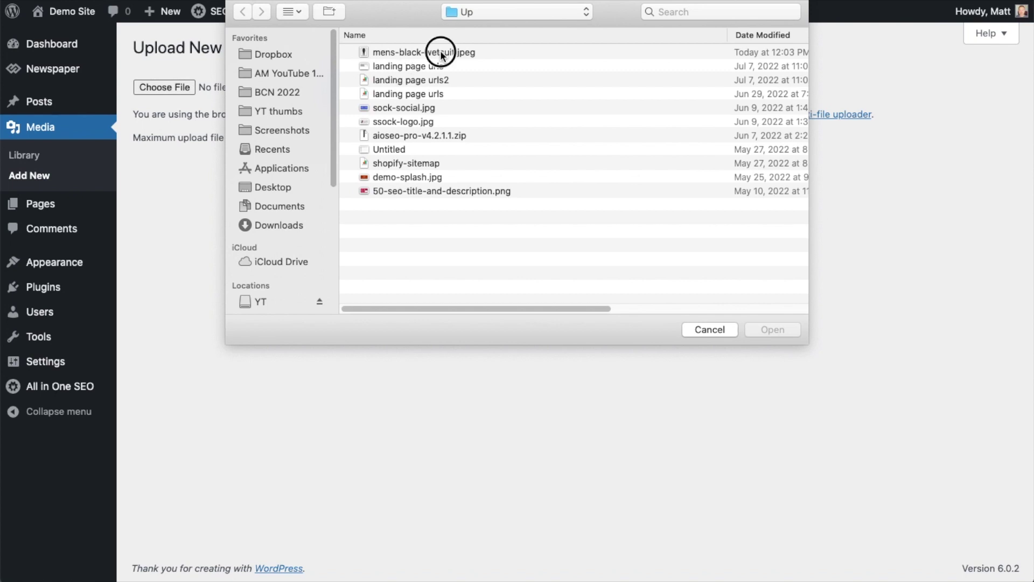
# Upload the image file mens-black-wetsuit.jpeg to the Media Library
pyautogui.doubleClick(440, 51)
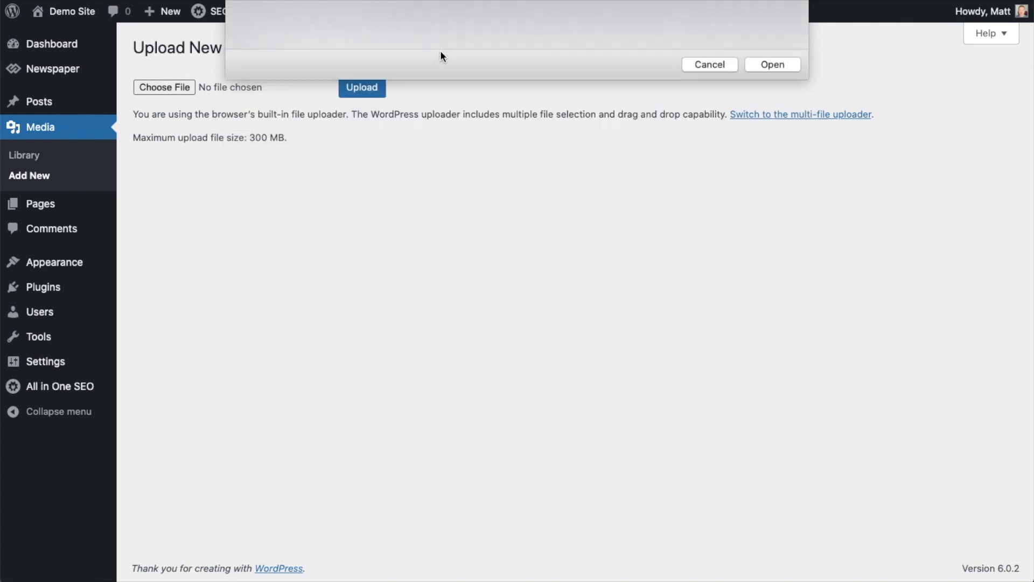
pyautogui.click(372, 90)
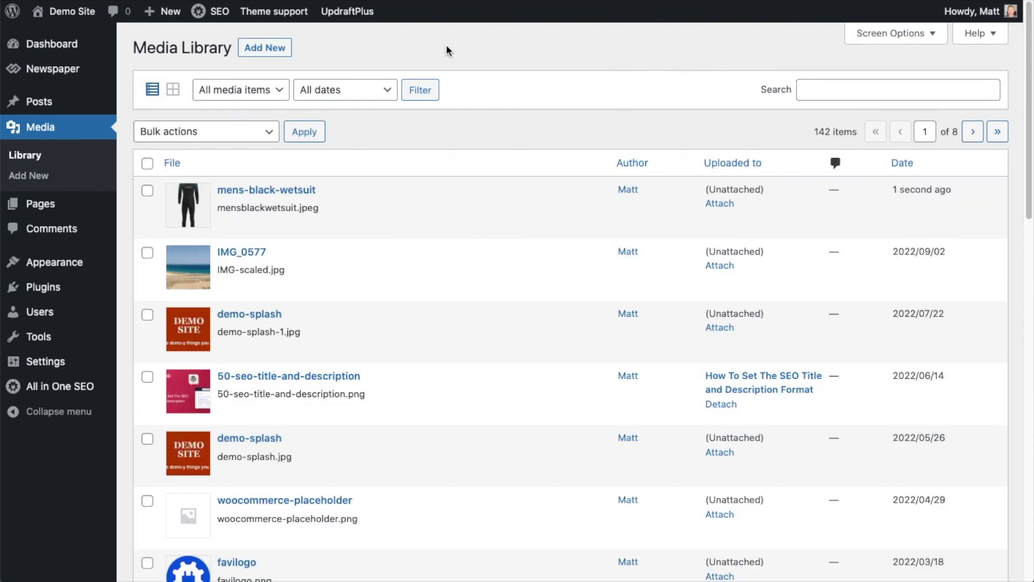
pyautogui.moveTo(317, 203)
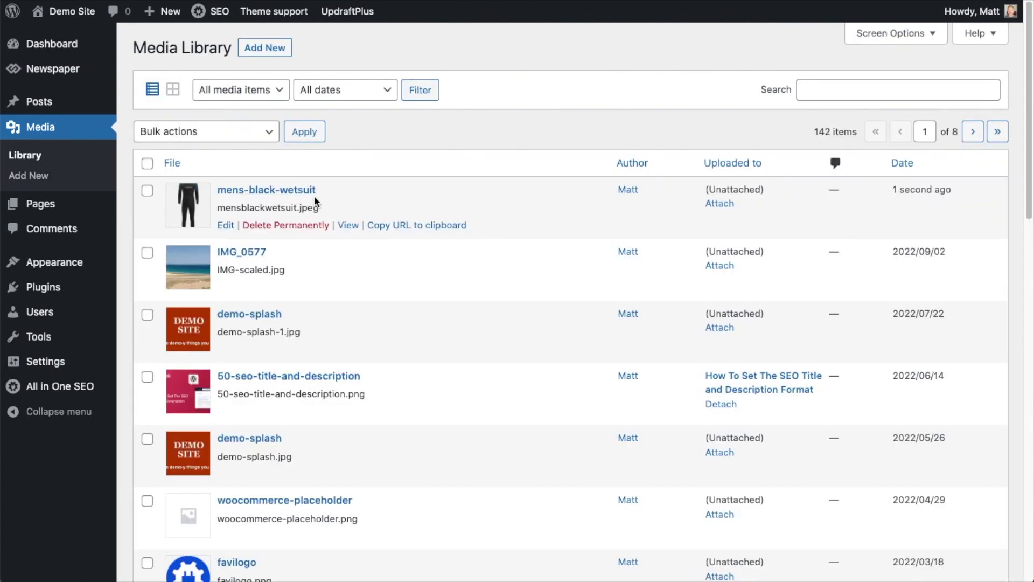
# Open the "TOC Demo" post for editing and add an empty paragraph below "This is the second heading"
pyautogui.click(47, 102)
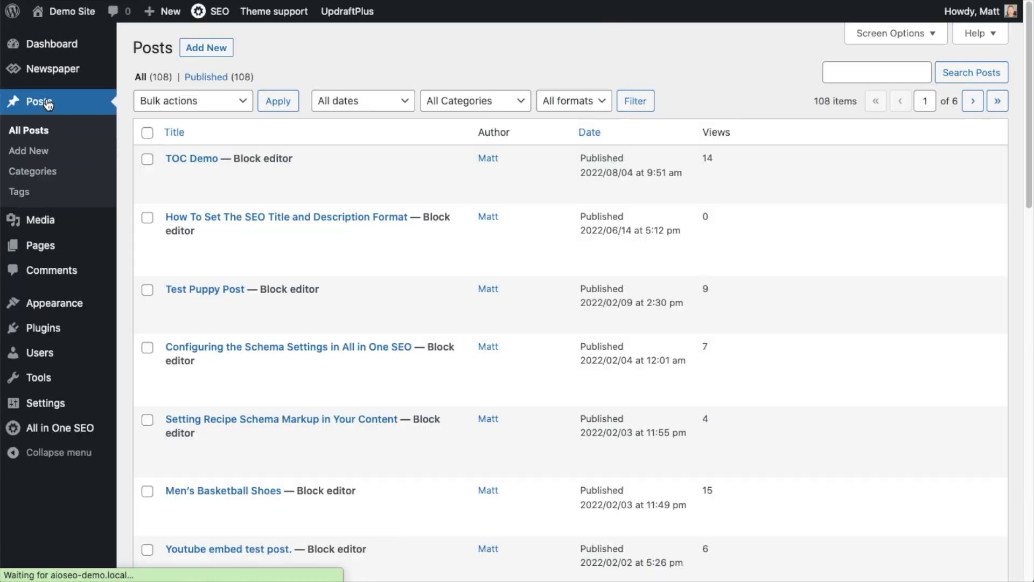
pyautogui.moveTo(163, 146)
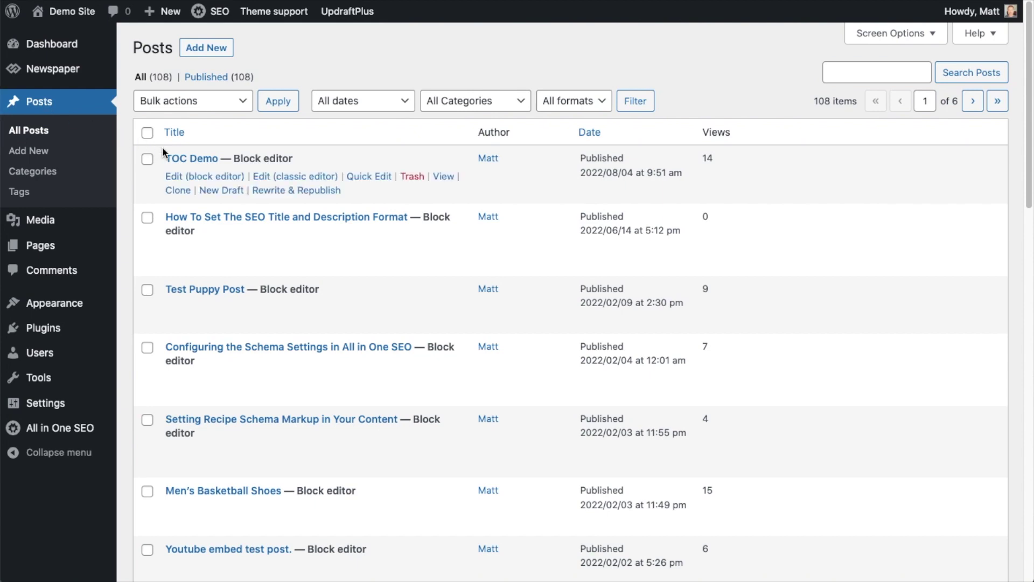
pyautogui.click(200, 161)
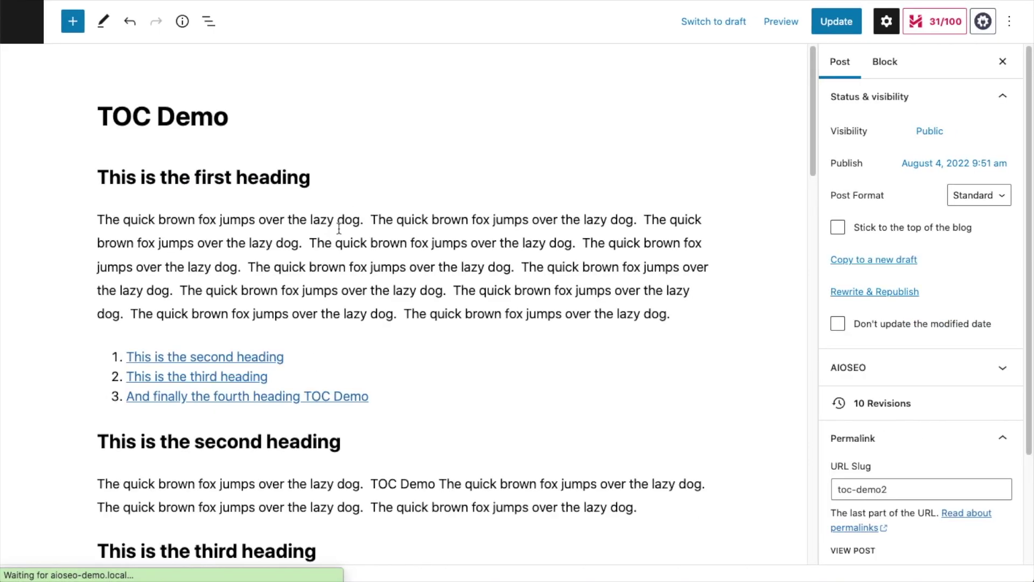
pyautogui.scroll(-3, 341, 226)
pyautogui.click(368, 216)
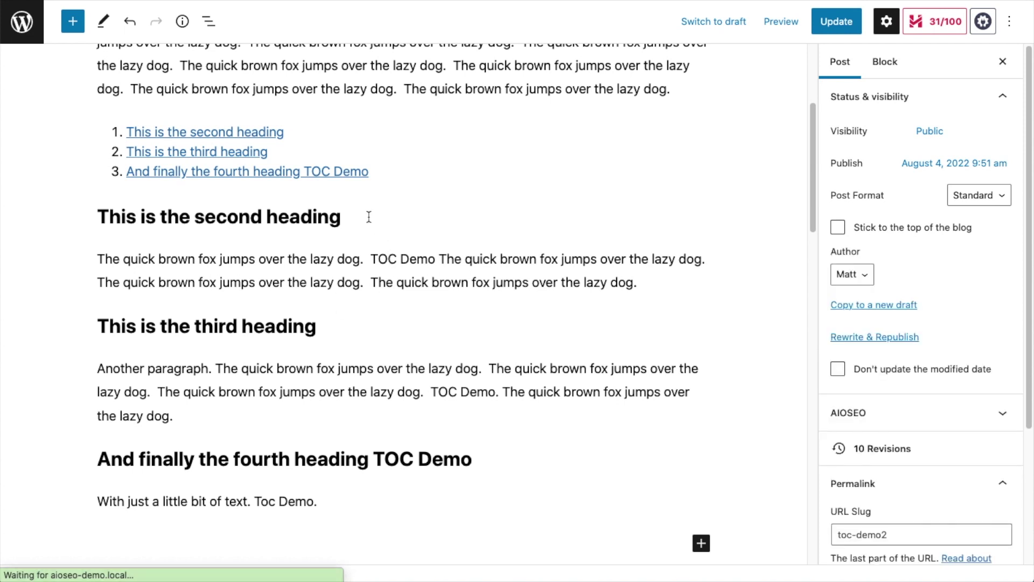
pyautogui.press('Return')
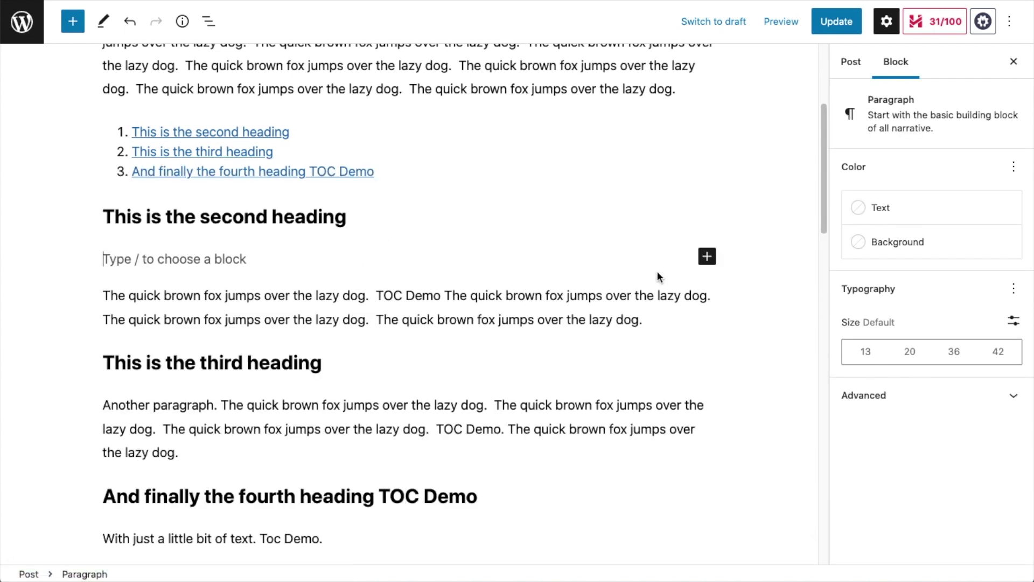
# Insert an image block with the black wetsuit picture from the Media Library in the empty paragraph and update the post
pyautogui.click(710, 260)
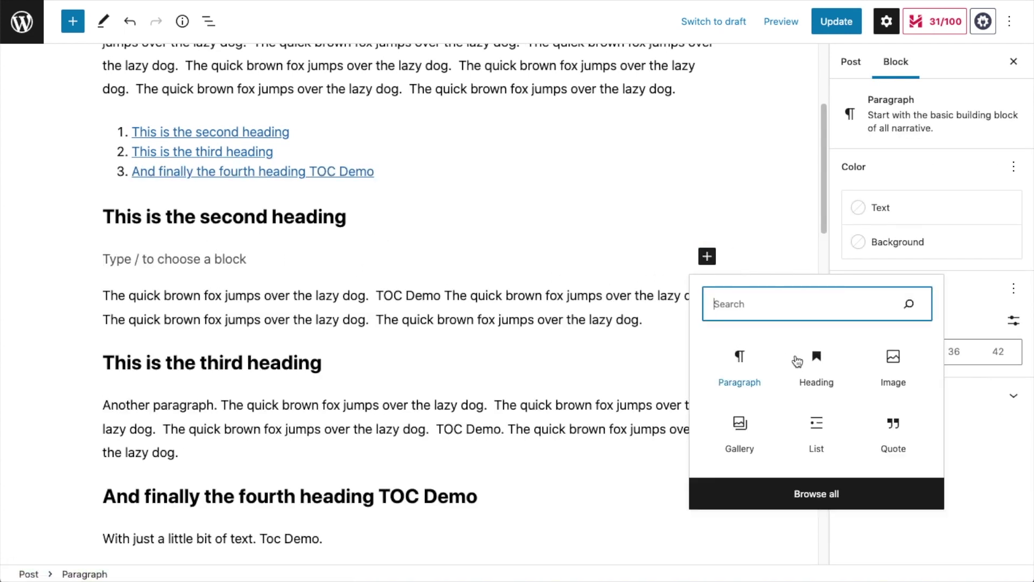
pyautogui.click(889, 365)
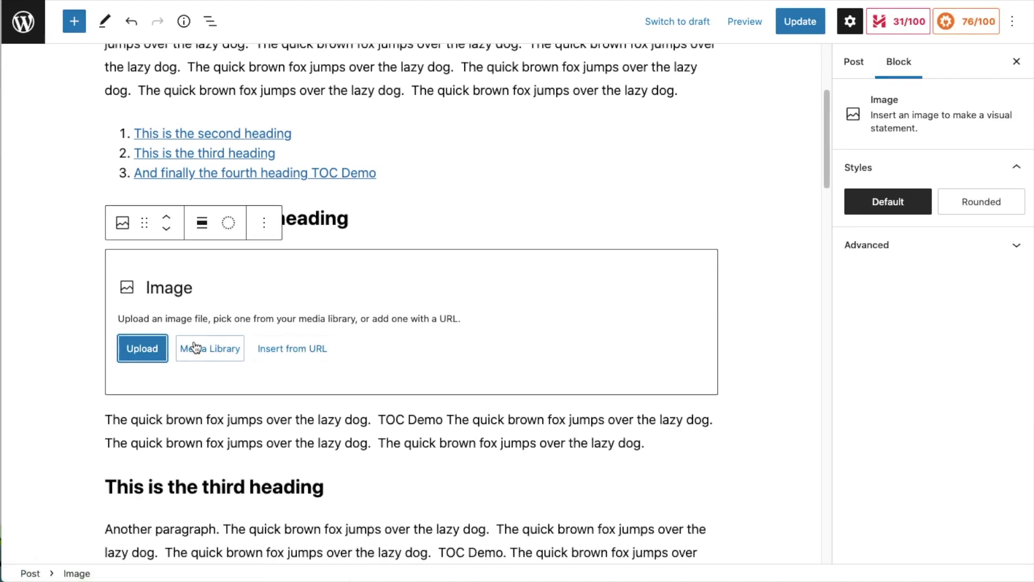
pyautogui.click(195, 348)
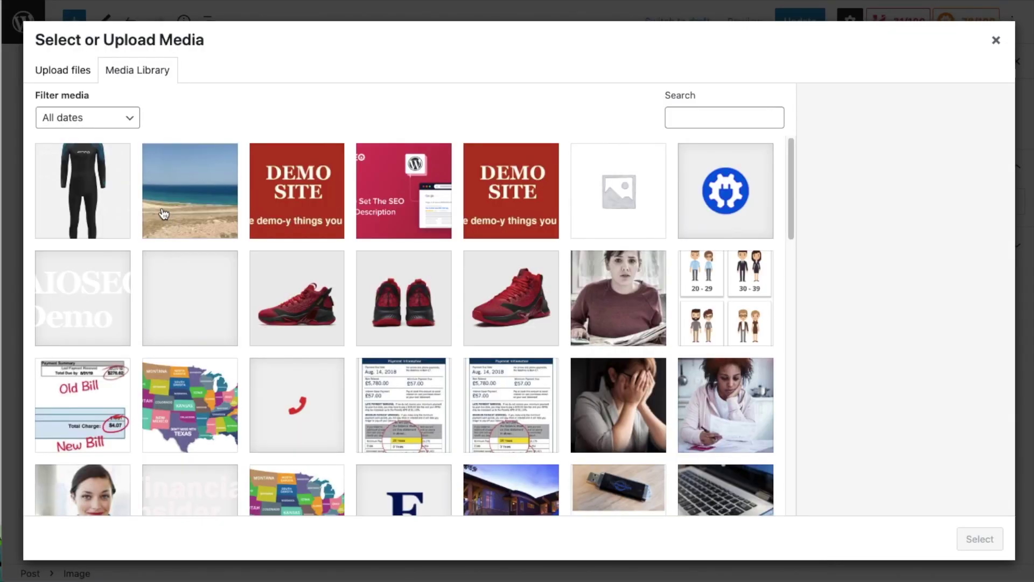
pyautogui.click(108, 195)
pyautogui.click(979, 538)
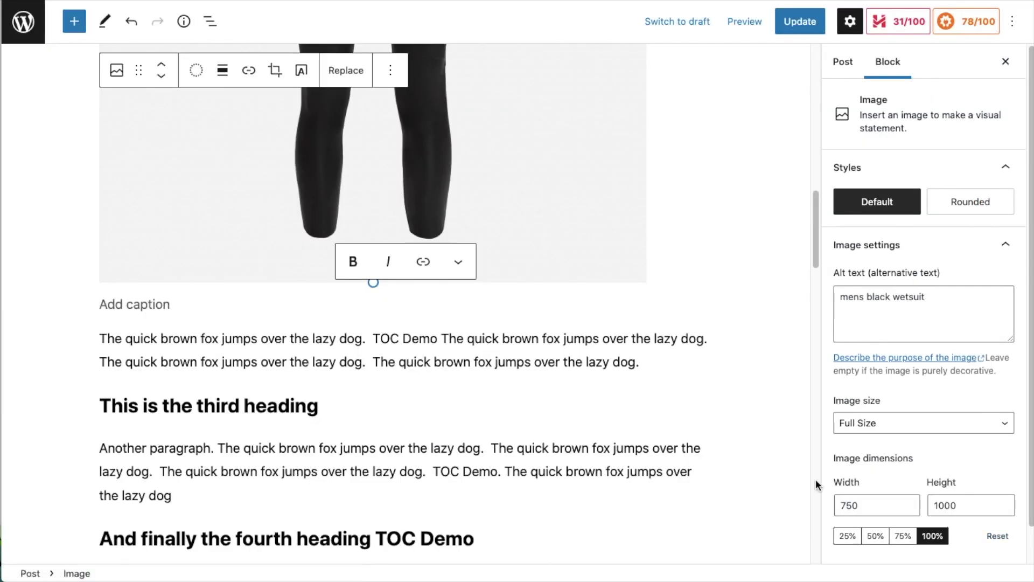
pyautogui.click(803, 22)
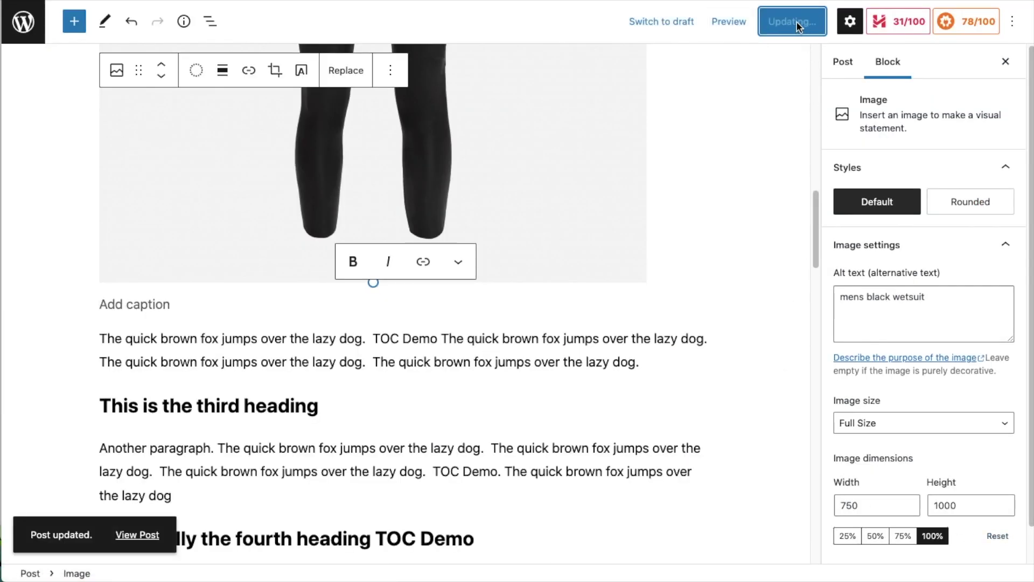
# View the published post and inspect the wetsuit image's HTML code for its alt and title attributes
pyautogui.click(138, 535)
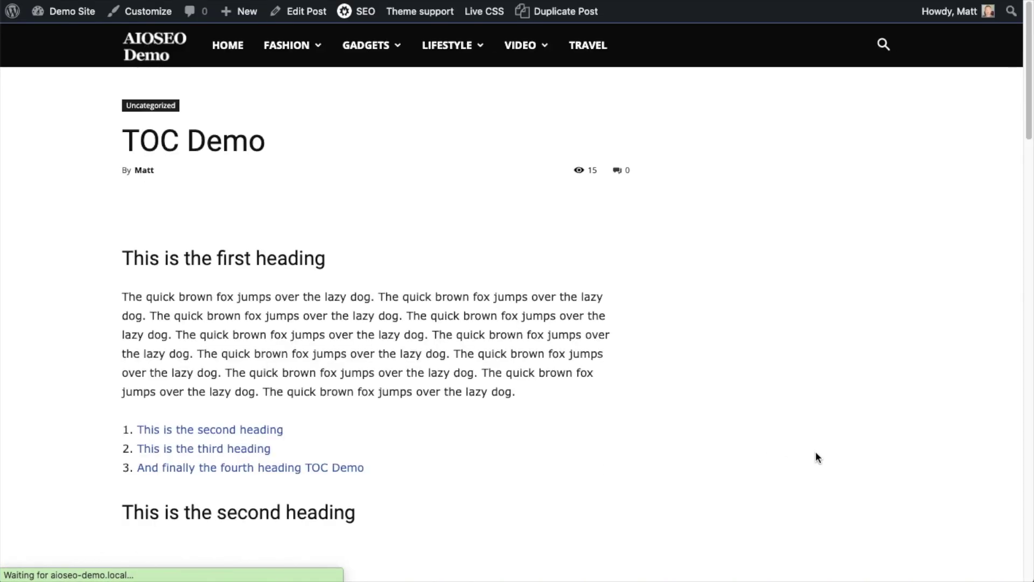
pyautogui.scroll(-9, 670, 366)
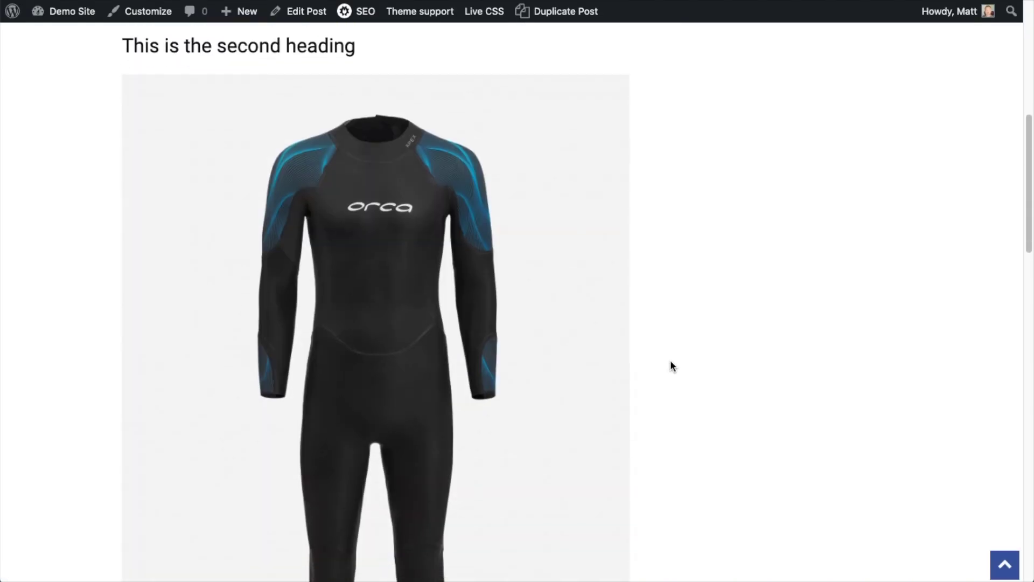
pyautogui.rightClick(412, 231)
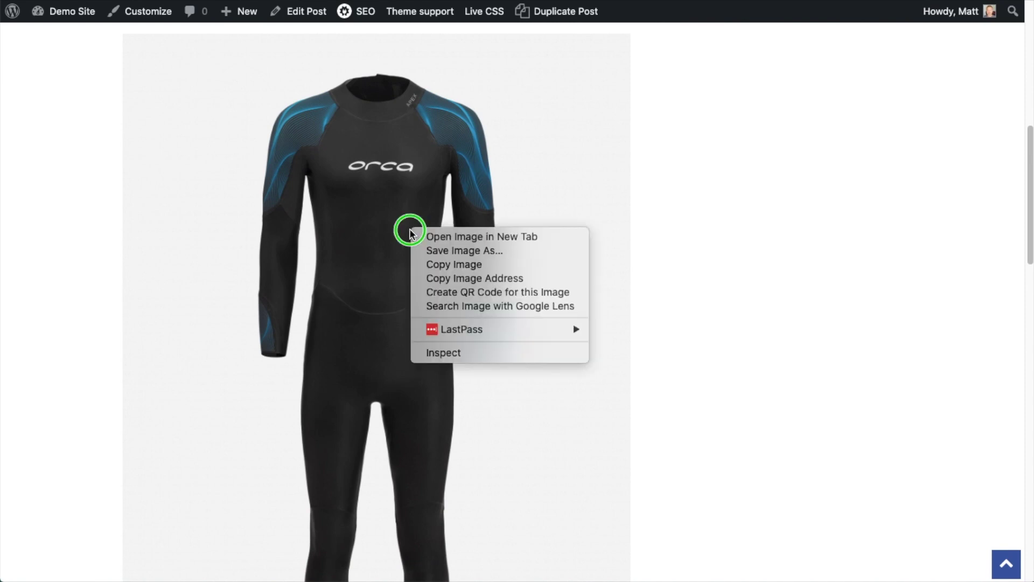
pyautogui.click(459, 353)
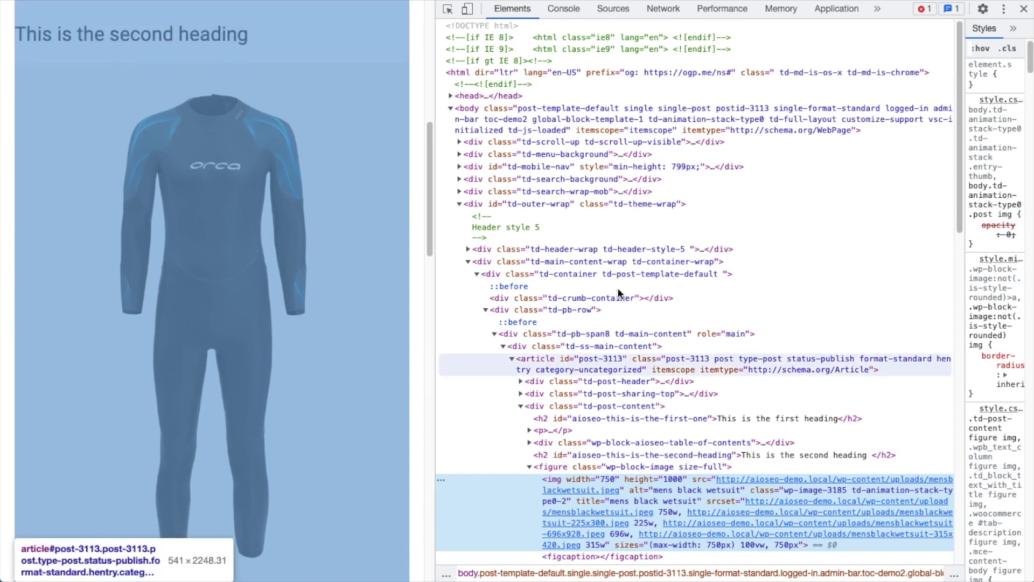
pyautogui.scroll(-10, 651, 281)
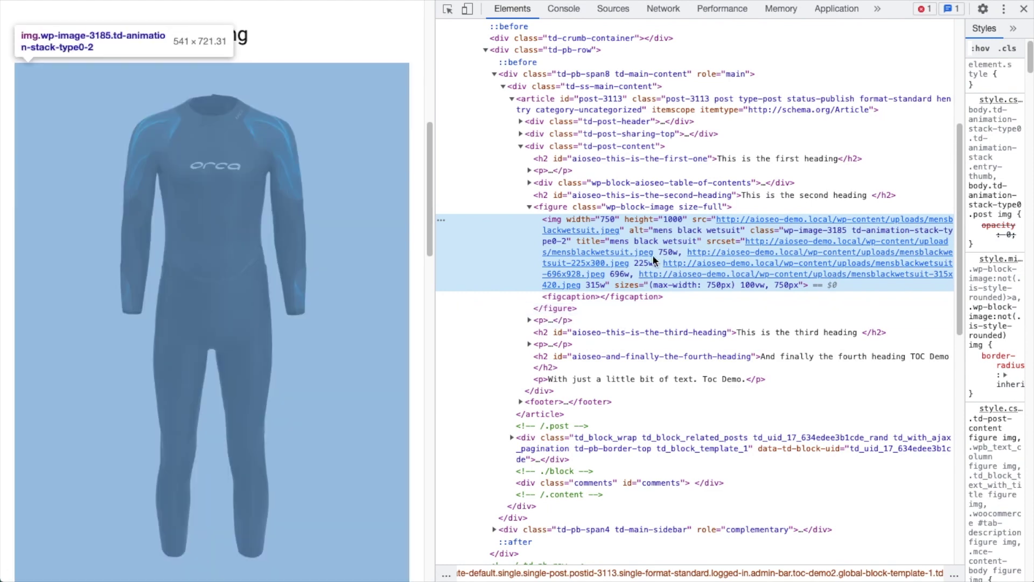
pyautogui.doubleClick(674, 231)
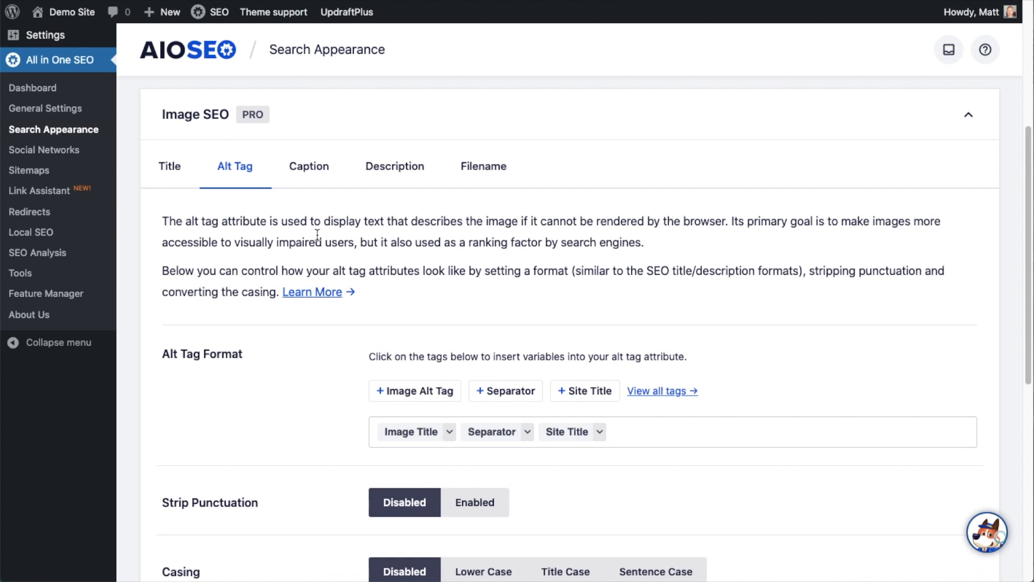
# Open the Image SEO caption settings and enable Autogenerate Caption on Upload
pyautogui.click(308, 170)
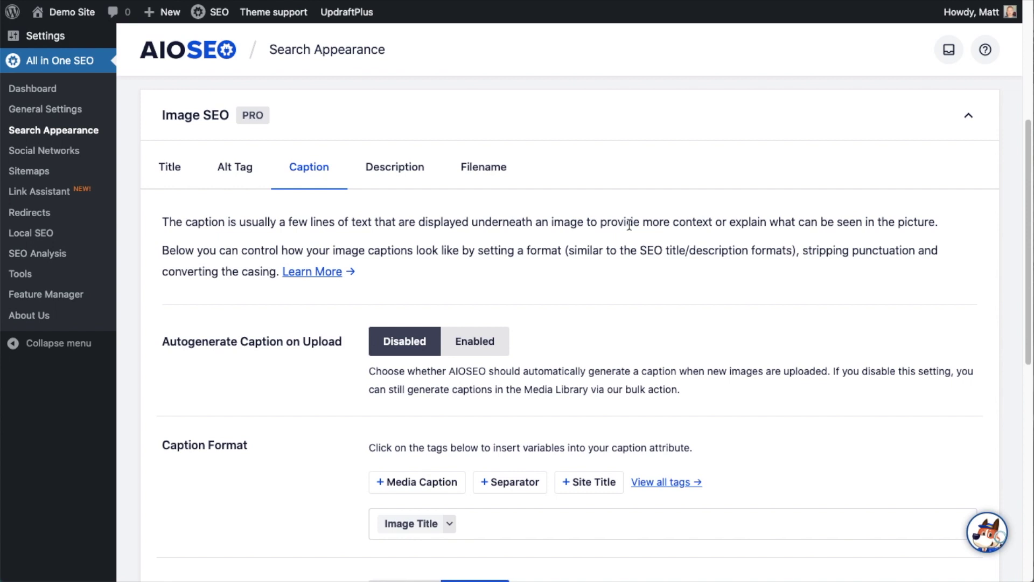
pyautogui.click(470, 346)
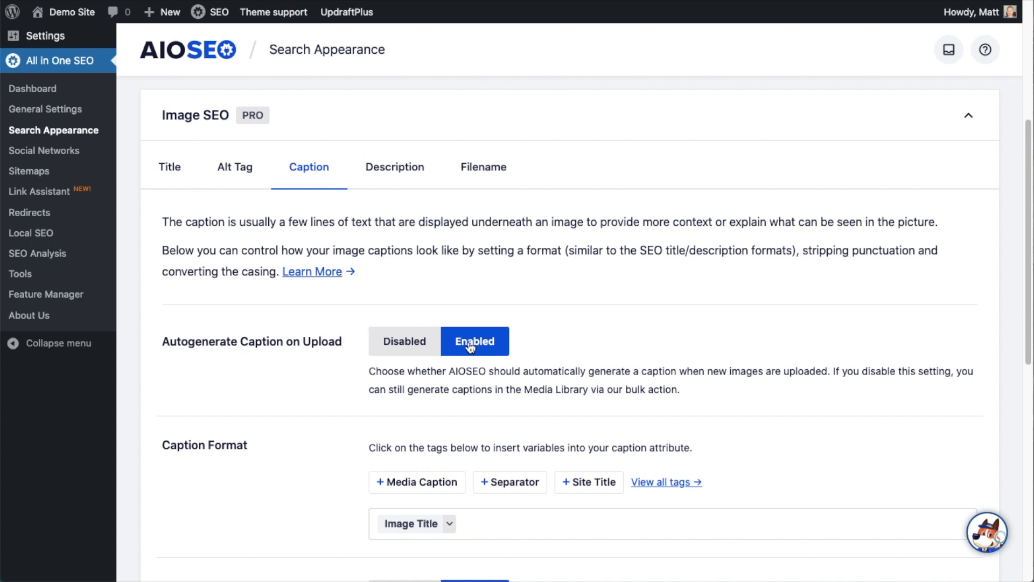
pyautogui.scroll(-2, 396, 265)
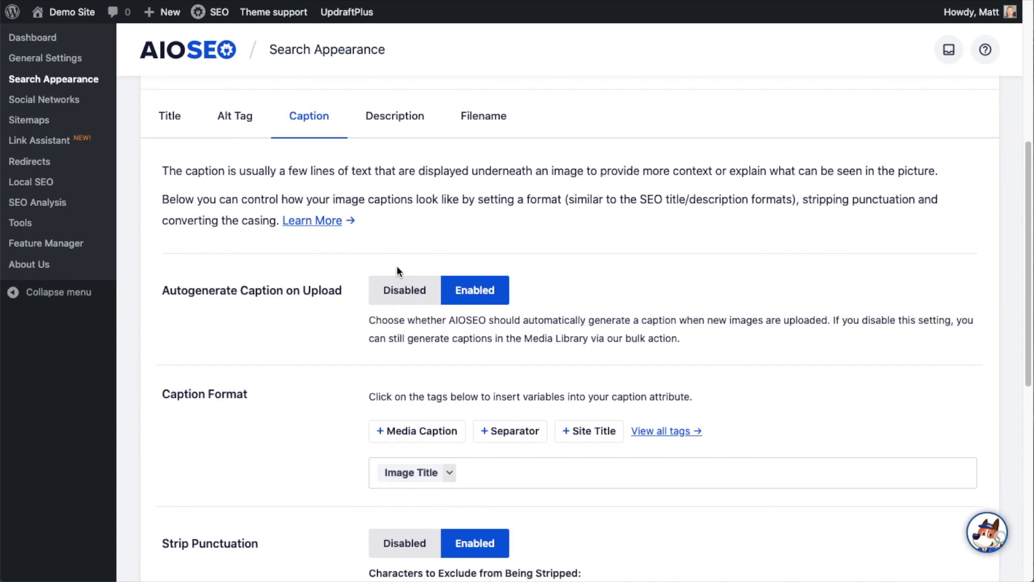
pyautogui.scroll(-7, 397, 266)
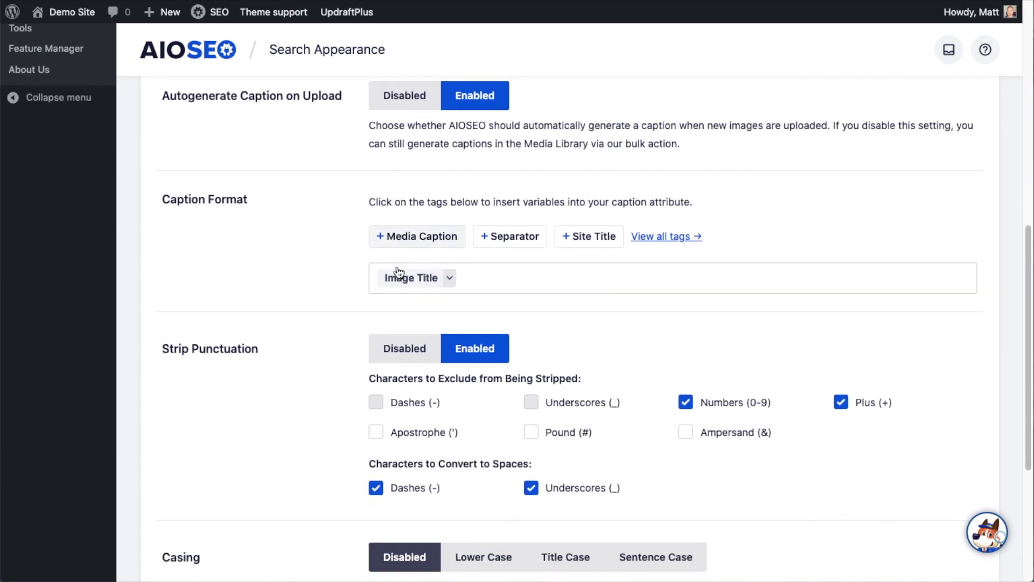
# Review the caption format, punctuation stripping and casing options in the Image SEO caption settings
pyautogui.scroll(-1, 346, 259)
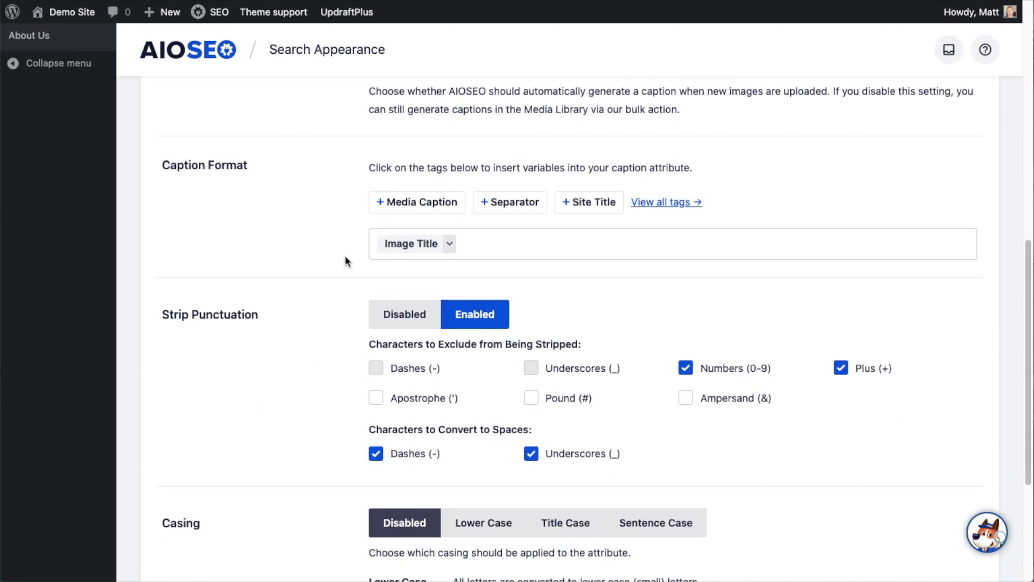
pyautogui.scroll(-1, 345, 258)
pyautogui.scroll(-1, 345, 259)
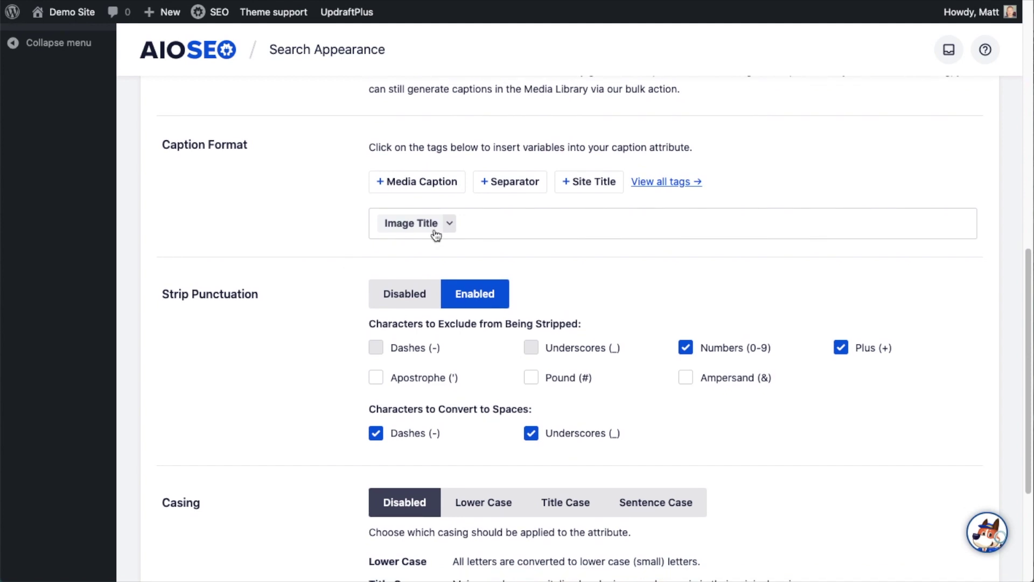
pyautogui.scroll(-5, 287, 234)
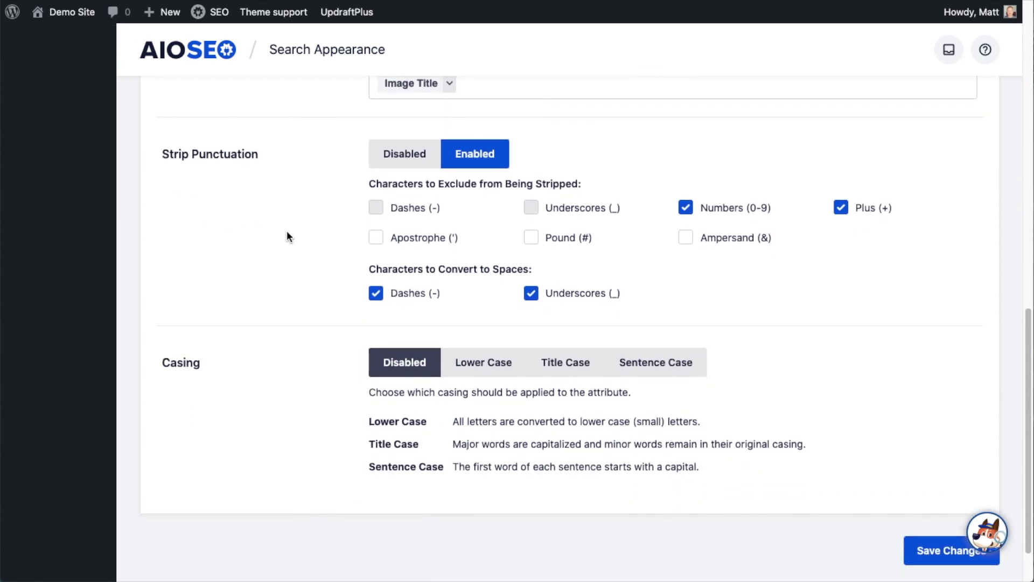
pyautogui.scroll(10, 286, 245)
pyautogui.scroll(3, 286, 241)
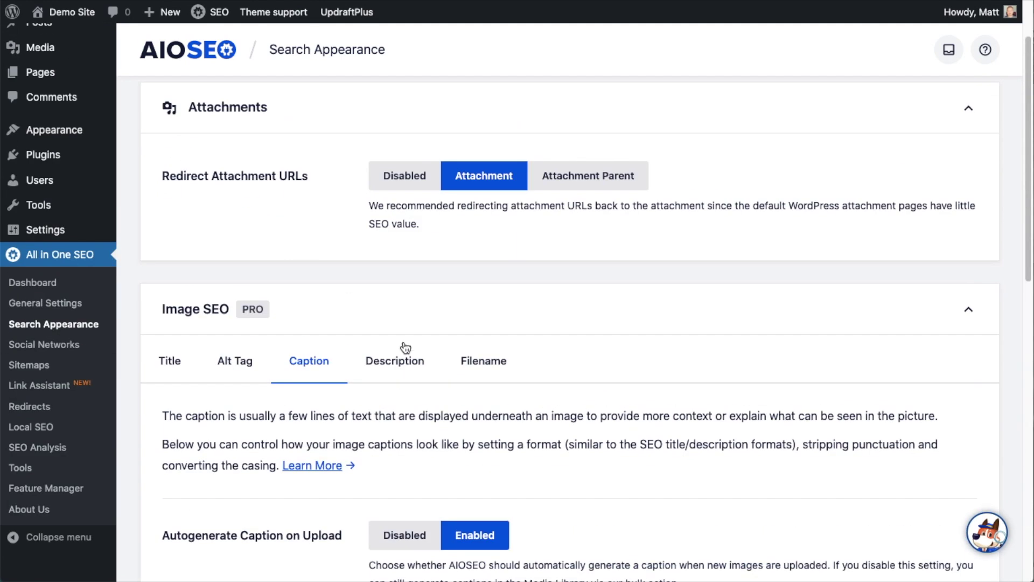
# Open the Image SEO description settings and examine the autogenerate, format, punctuation and casing options, comparing them with the caption settings
pyautogui.click(404, 369)
pyautogui.scroll(-6, 423, 324)
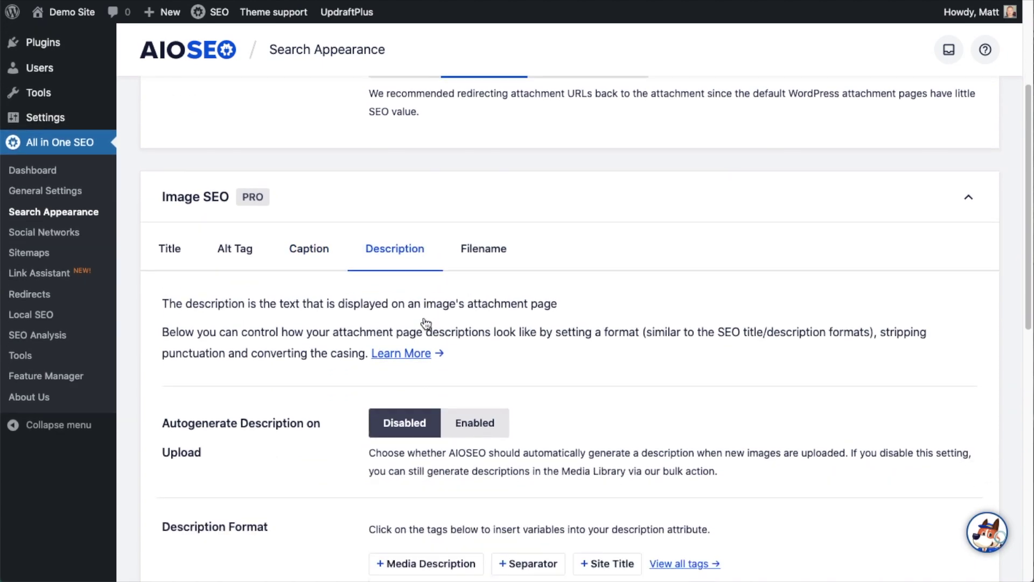
pyautogui.scroll(-2, 423, 322)
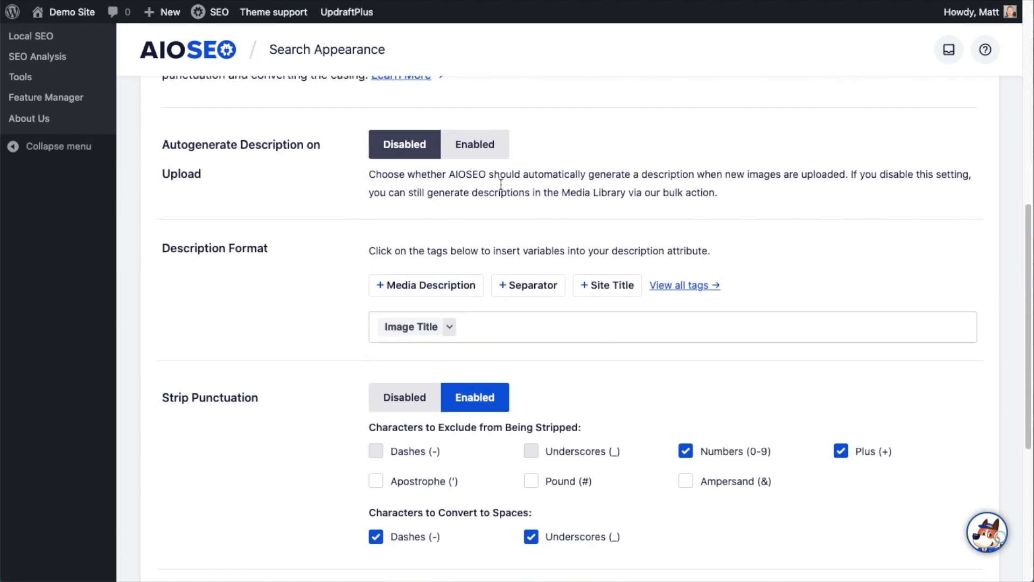
pyautogui.click(477, 156)
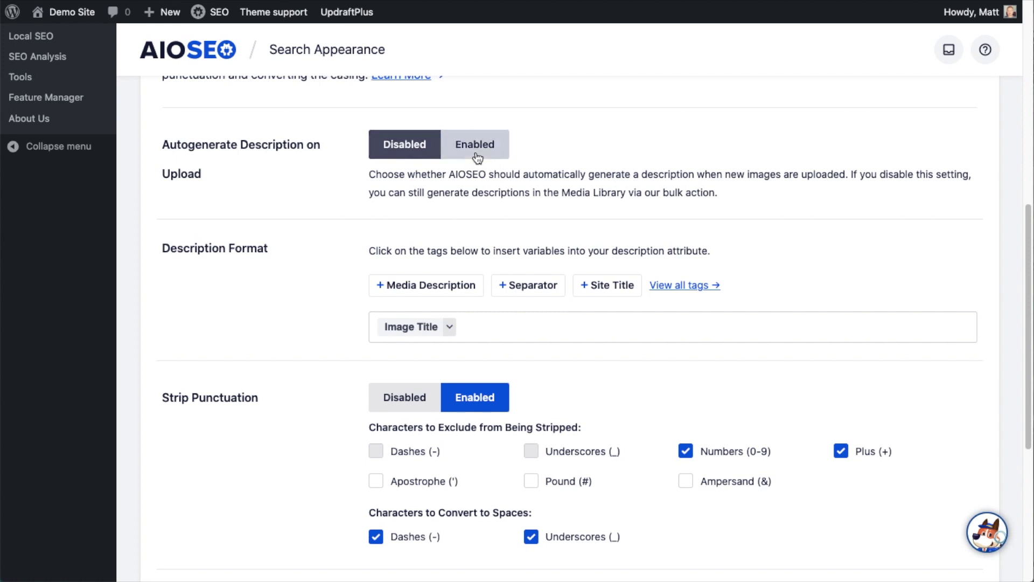
pyautogui.click(399, 155)
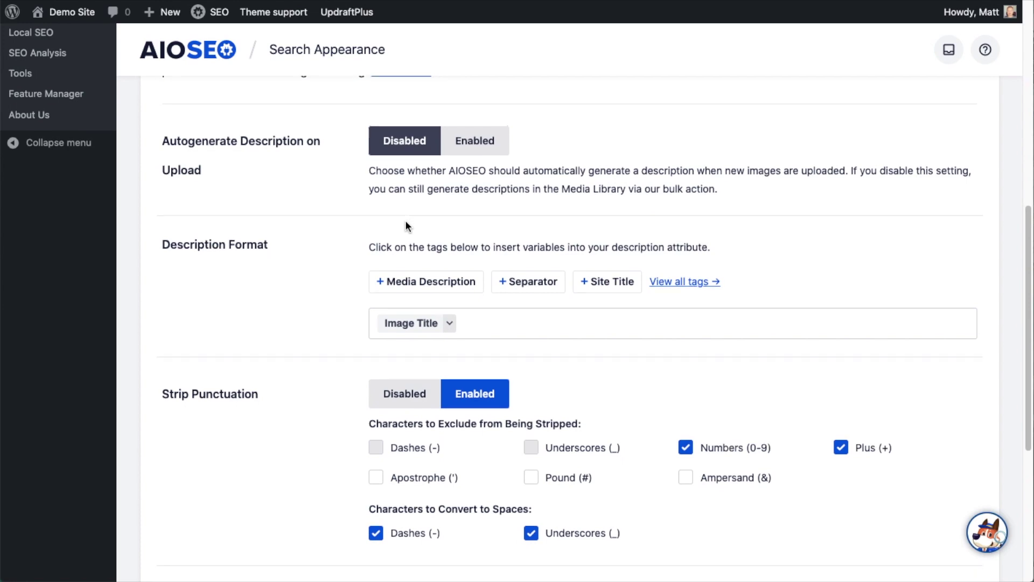
pyautogui.scroll(-2, 406, 225)
pyautogui.scroll(-4, 355, 186)
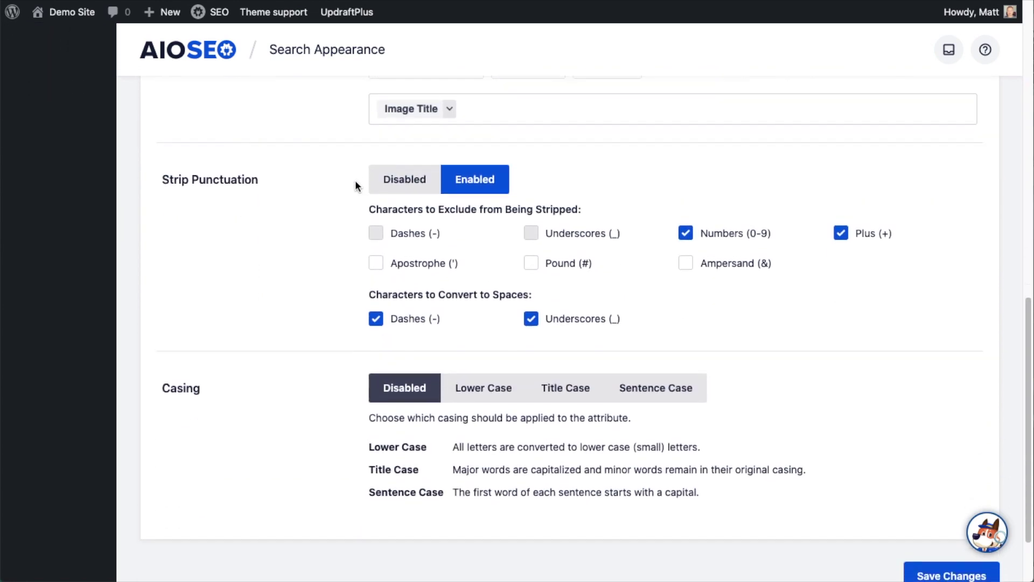
pyautogui.scroll(10, 354, 179)
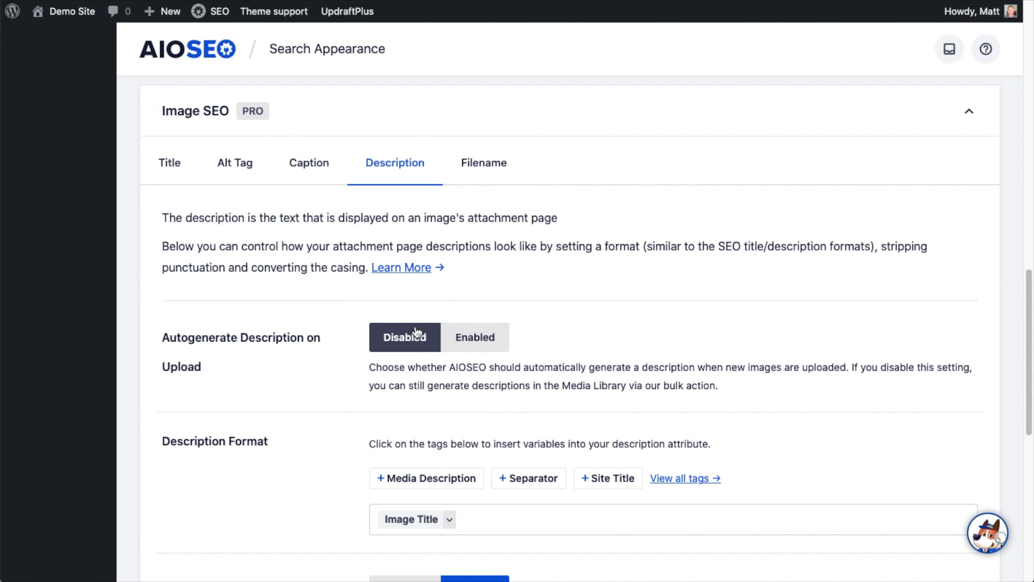
pyautogui.click(311, 165)
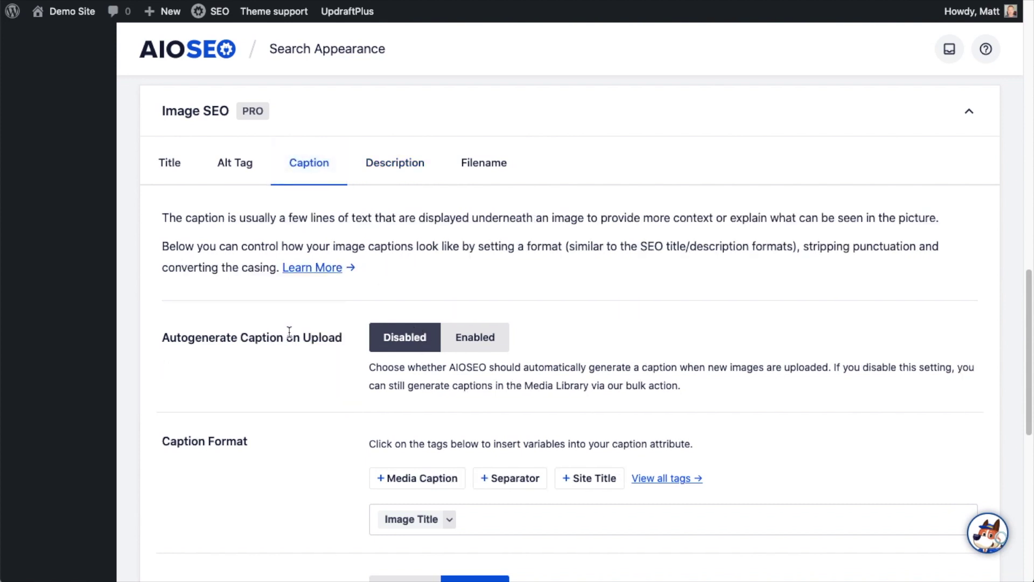
pyautogui.click(397, 166)
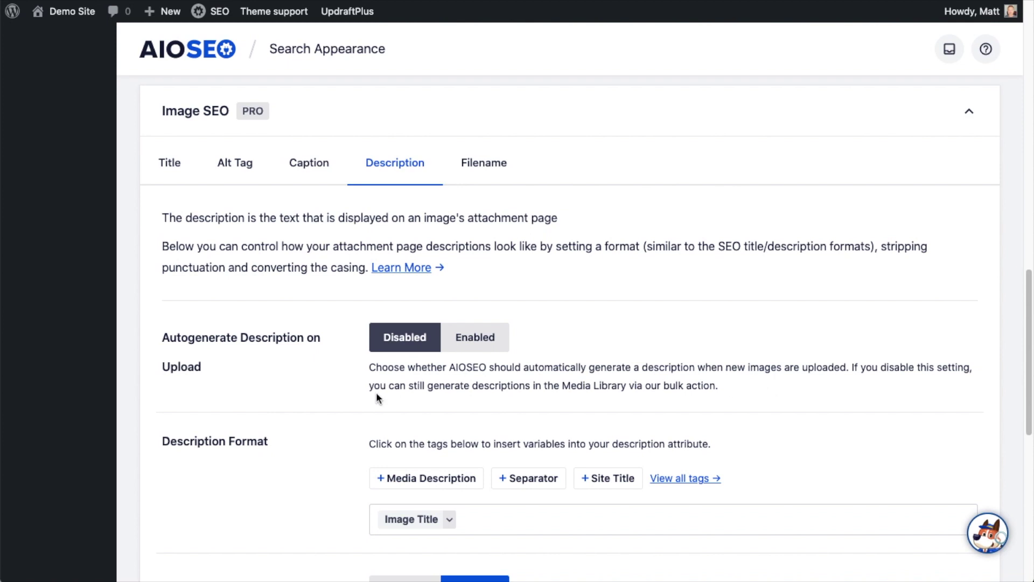
# Replace the Image Title tag in the Description Format with "Jellybean" and save the changes
pyautogui.scroll(-3, 313, 401)
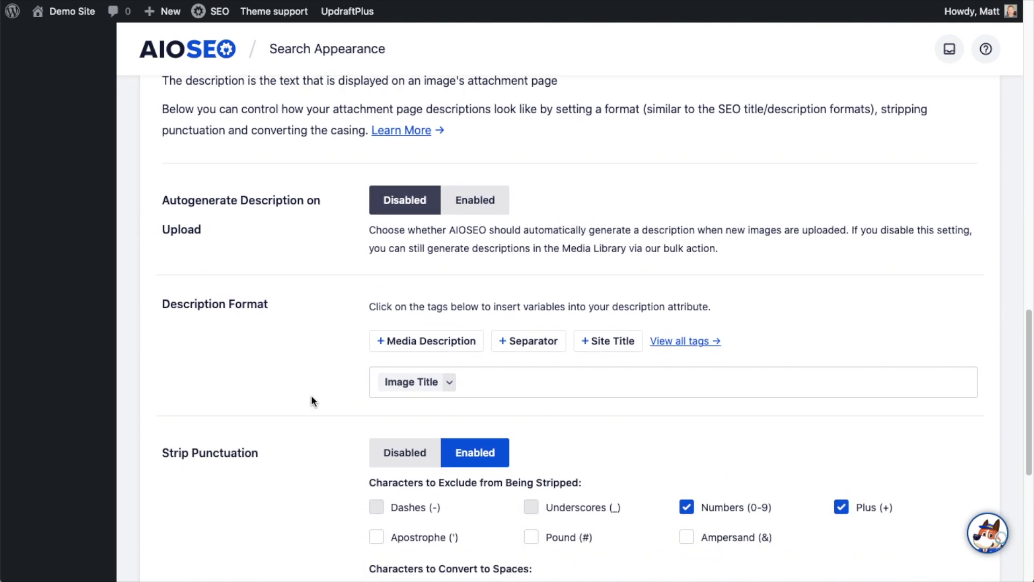
pyautogui.click(477, 389)
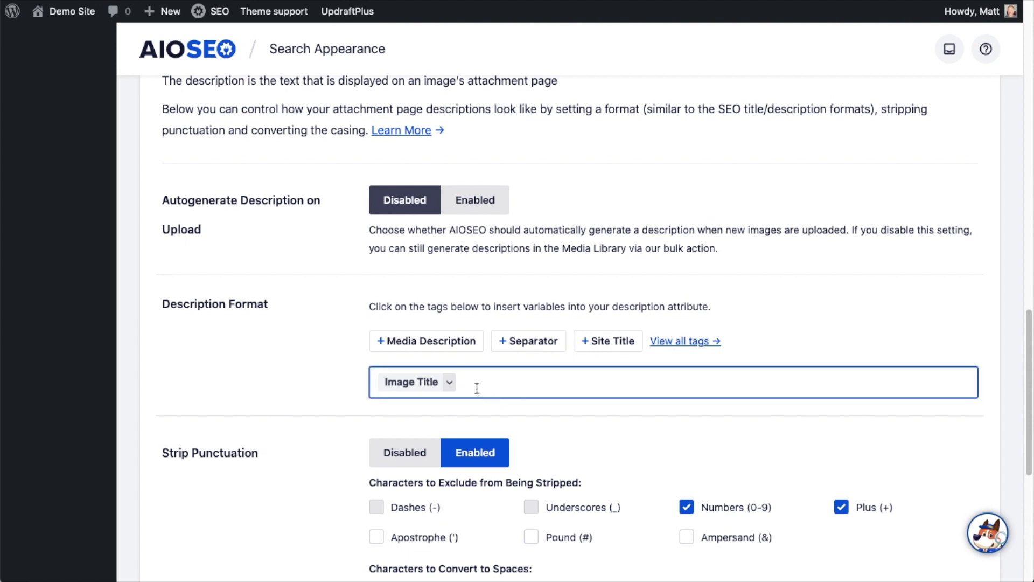
pyautogui.press('BackSpace')
pyautogui.press('BackSpace')
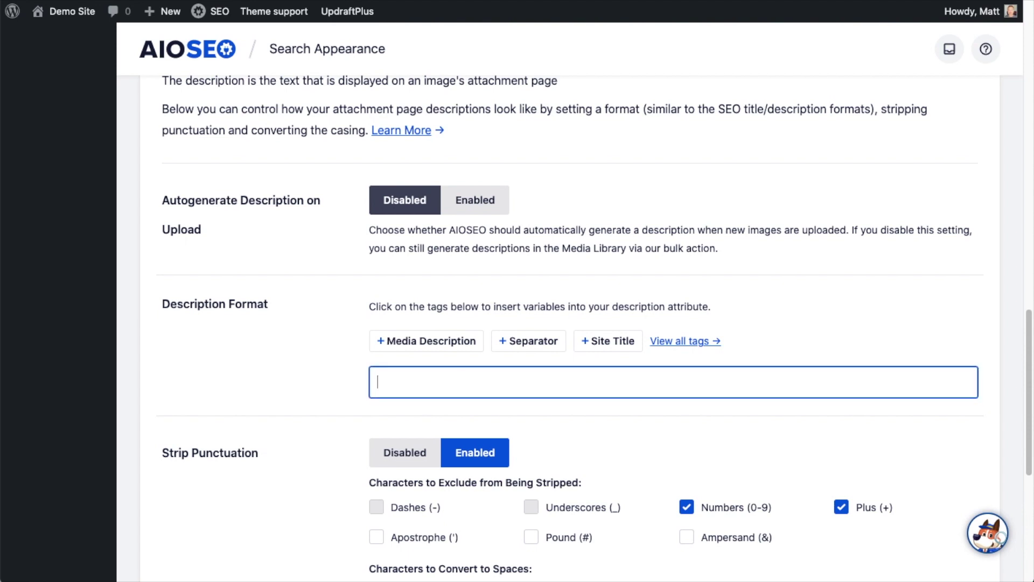
pyautogui.write('Jellybean')
pyautogui.scroll(-7, 926, 331)
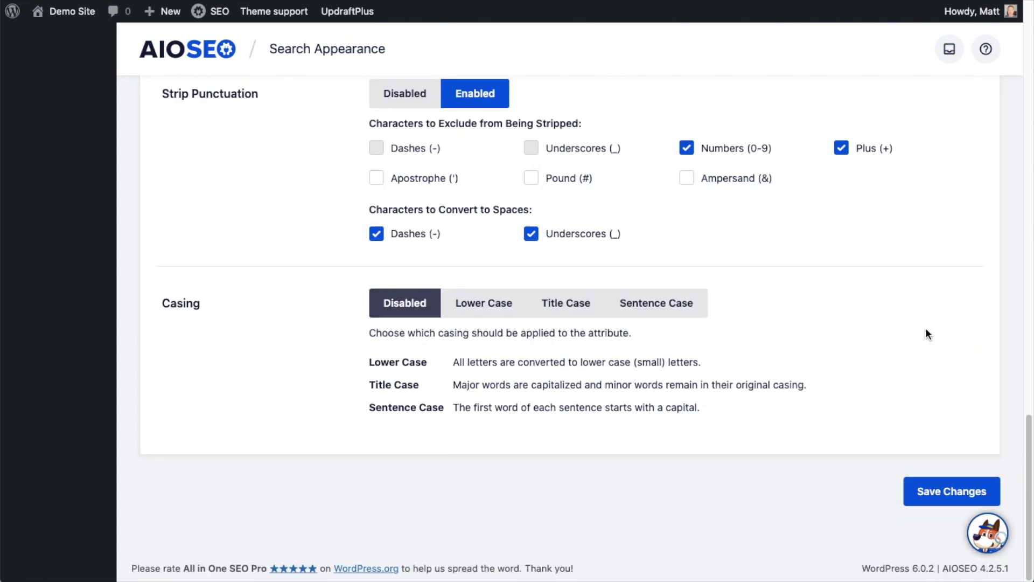
pyautogui.click(958, 496)
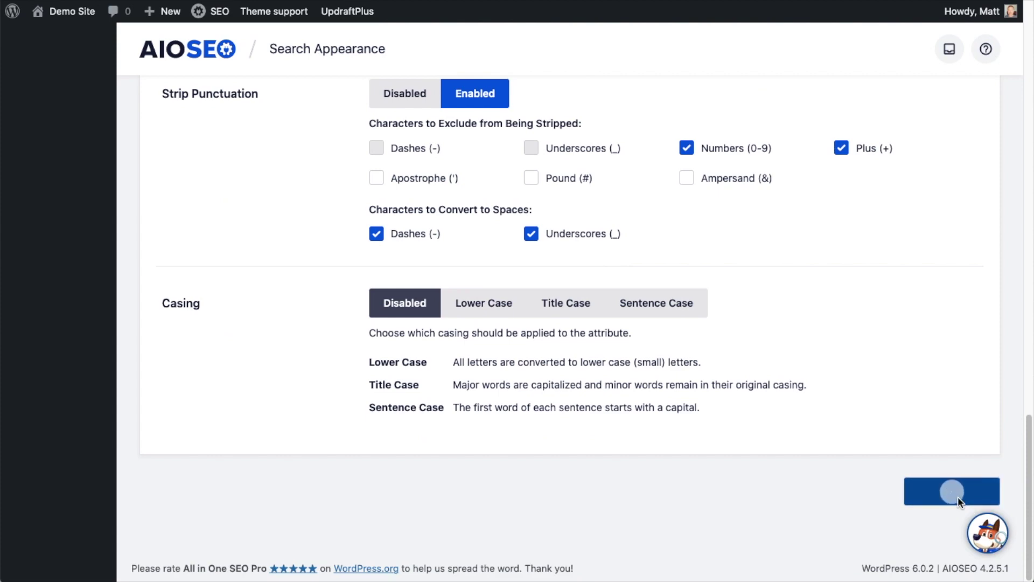
# Open the mens-black-wetsuit image from the Media Library and check its alternative text, caption and description
pyautogui.moveTo(1008, 498); pyautogui.dragTo(1008, 54)
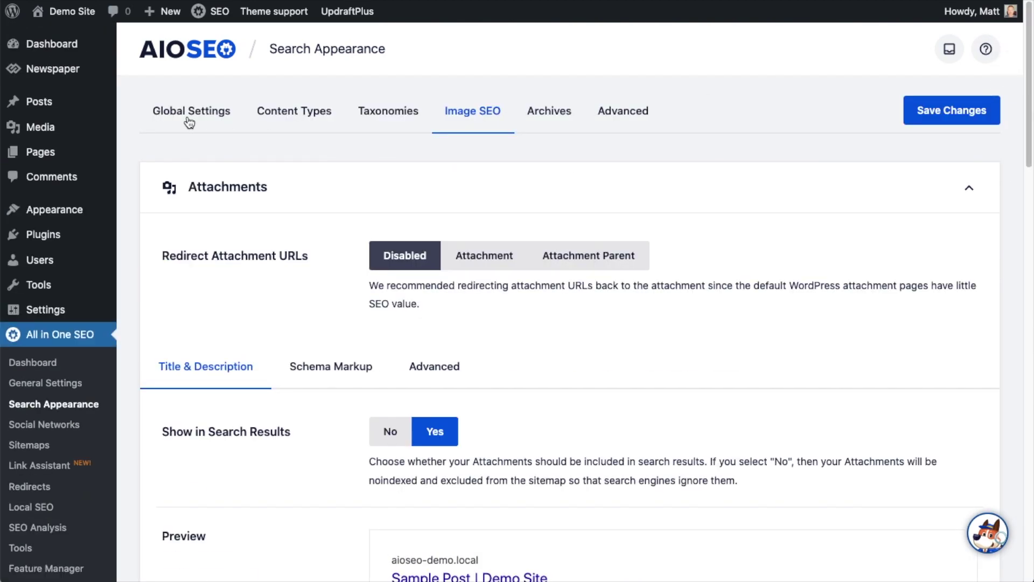
pyautogui.click(37, 134)
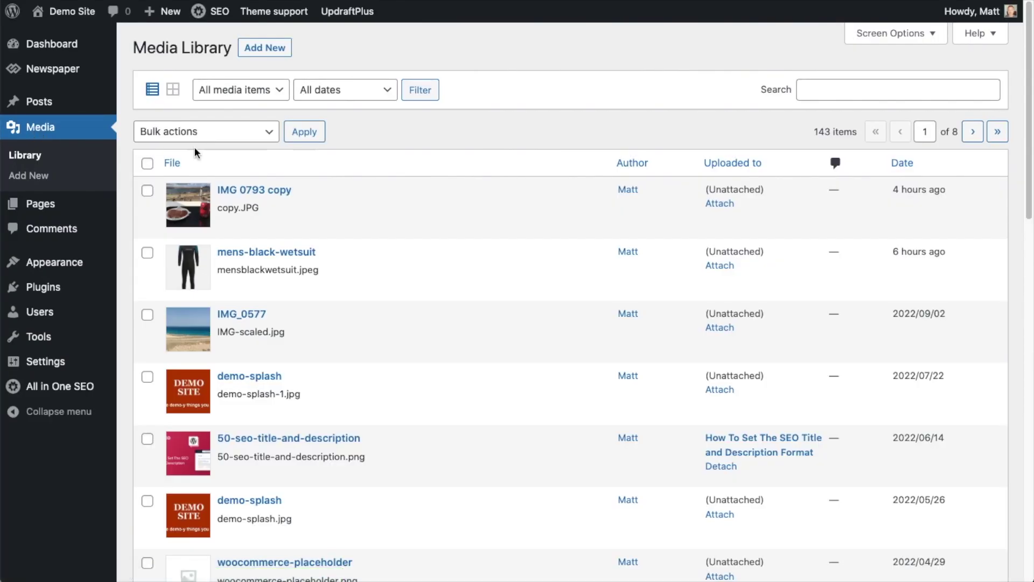
pyautogui.click(268, 258)
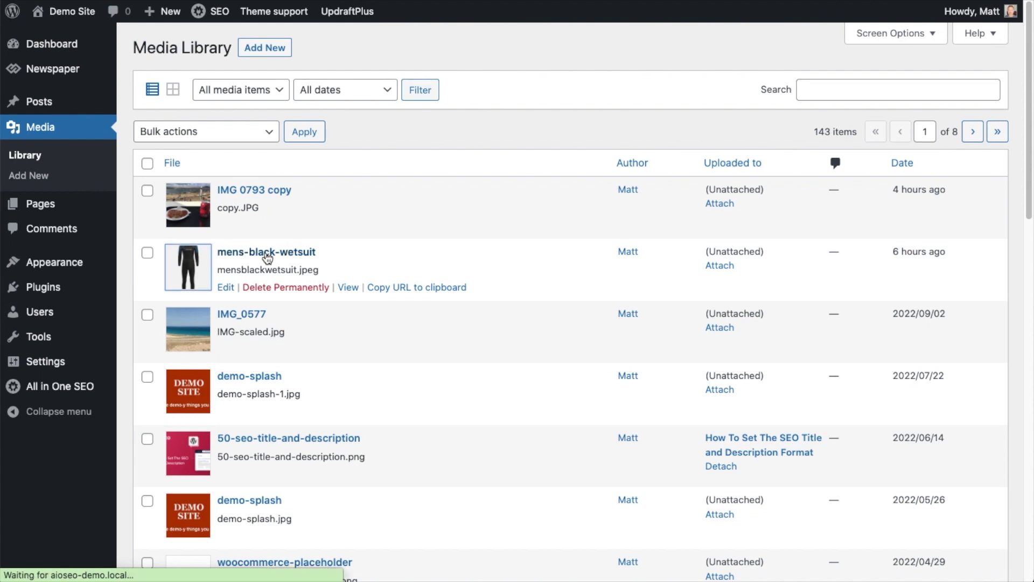
pyautogui.scroll(-10, 683, 273)
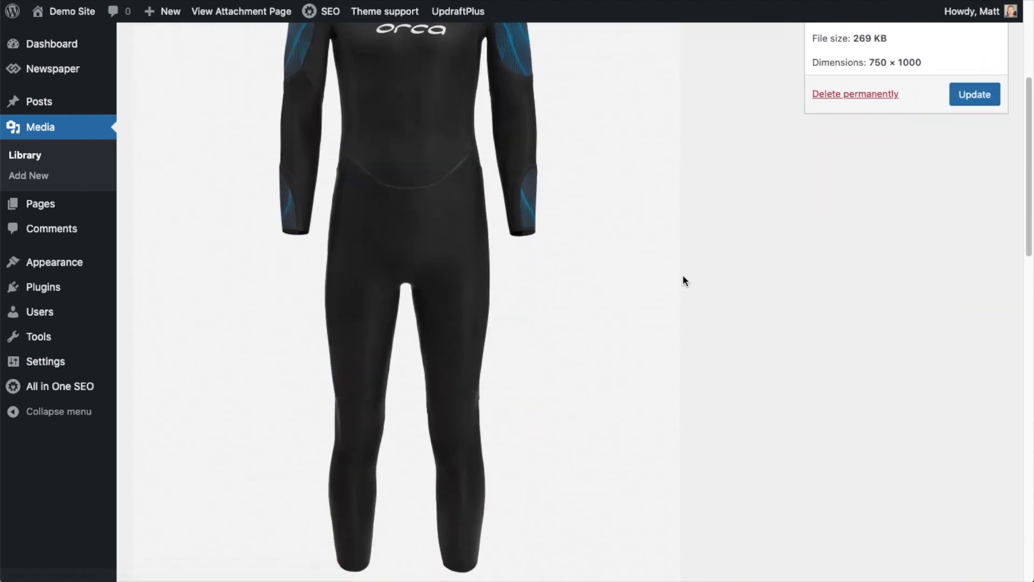
pyautogui.scroll(-2, 683, 274)
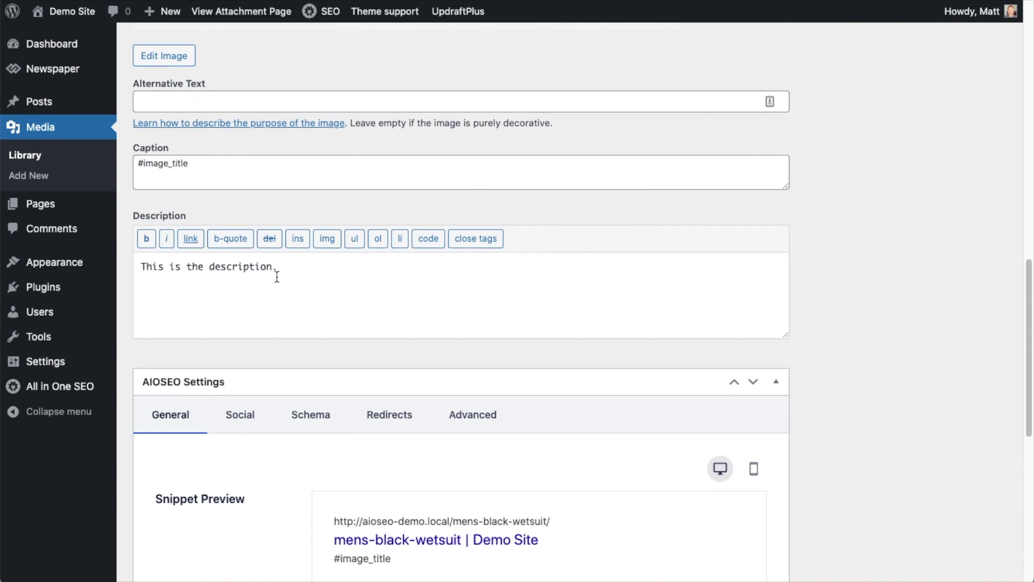
# View the mens-black-wetsuit attachment page through its permalink and check the description displayed below the image
pyautogui.scroll(12, 277, 276)
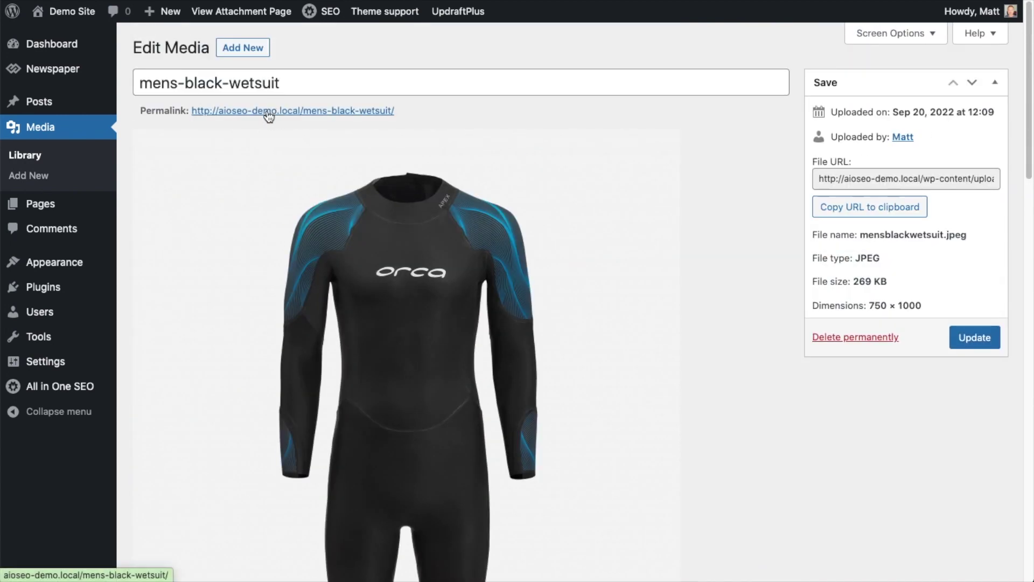
pyautogui.rightClick(269, 110)
pyautogui.click(318, 117)
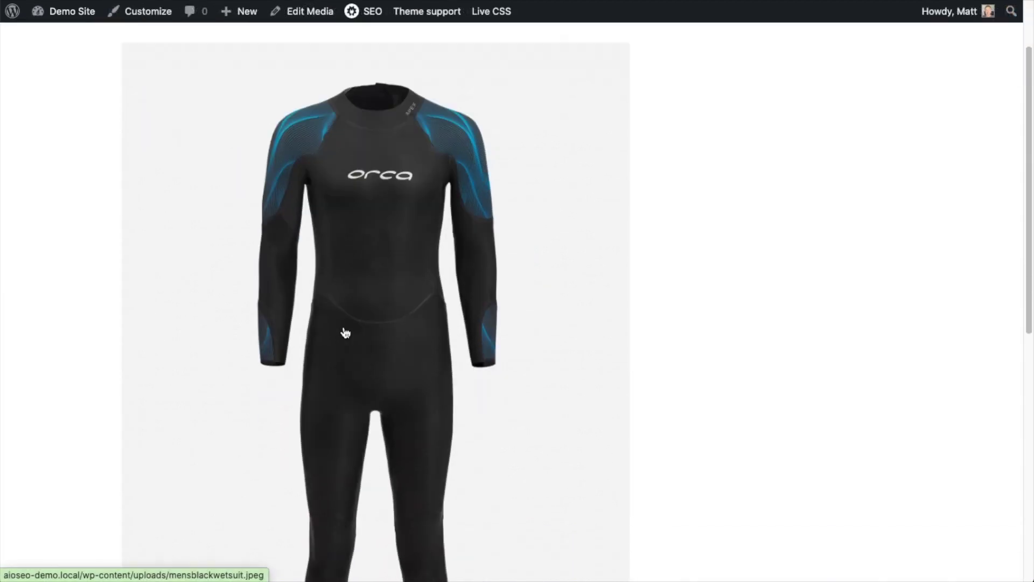
pyautogui.scroll(-2, 346, 332)
pyautogui.scroll(-4, 343, 334)
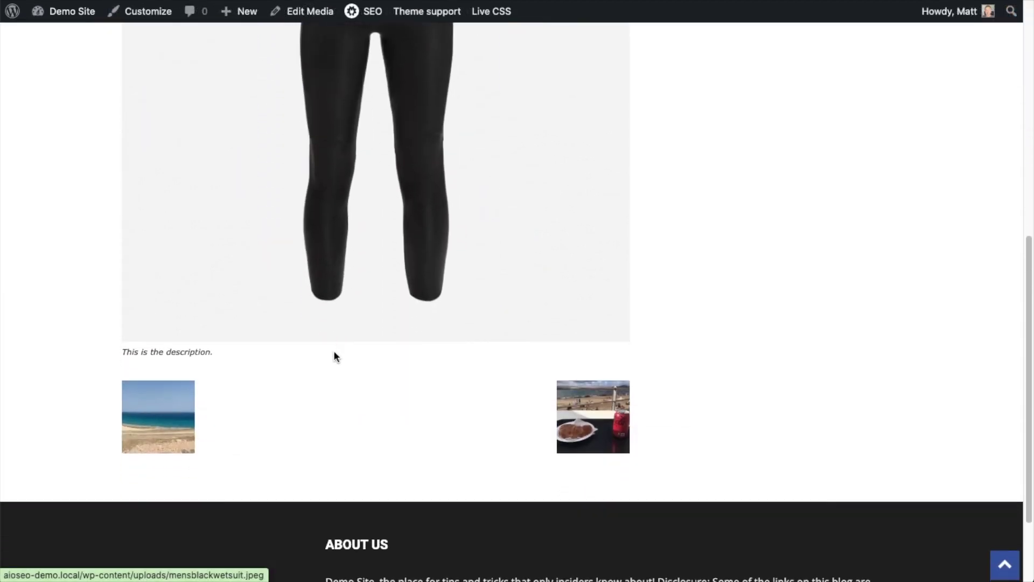
pyautogui.moveTo(221, 353); pyautogui.dragTo(84, 357)
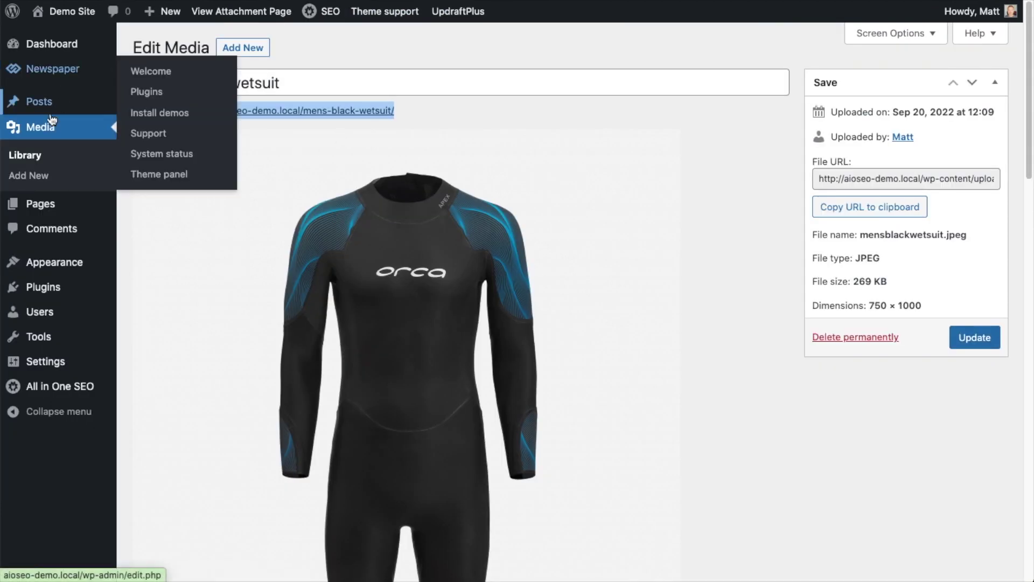
# Select only the mens-black-wetsuit image in the Media Library and apply the Autogenerate image attributes bulk action to it
pyautogui.click(39, 133)
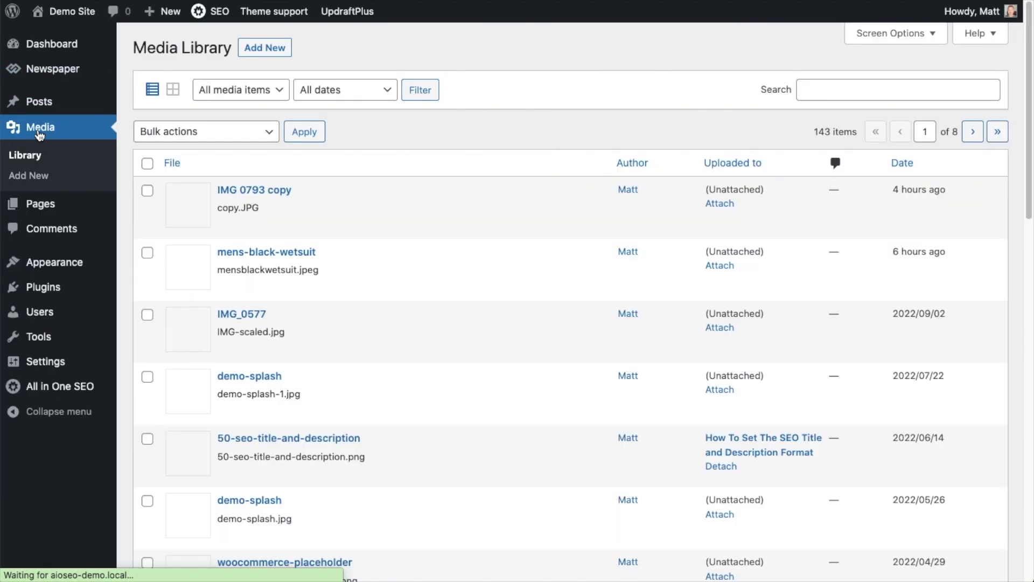
pyautogui.click(148, 253)
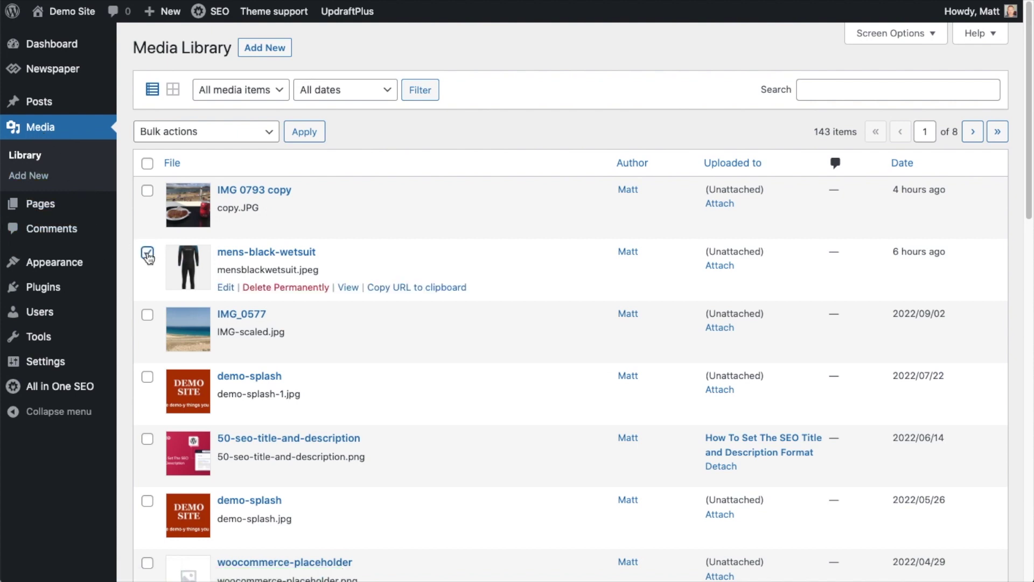
pyautogui.click(147, 164)
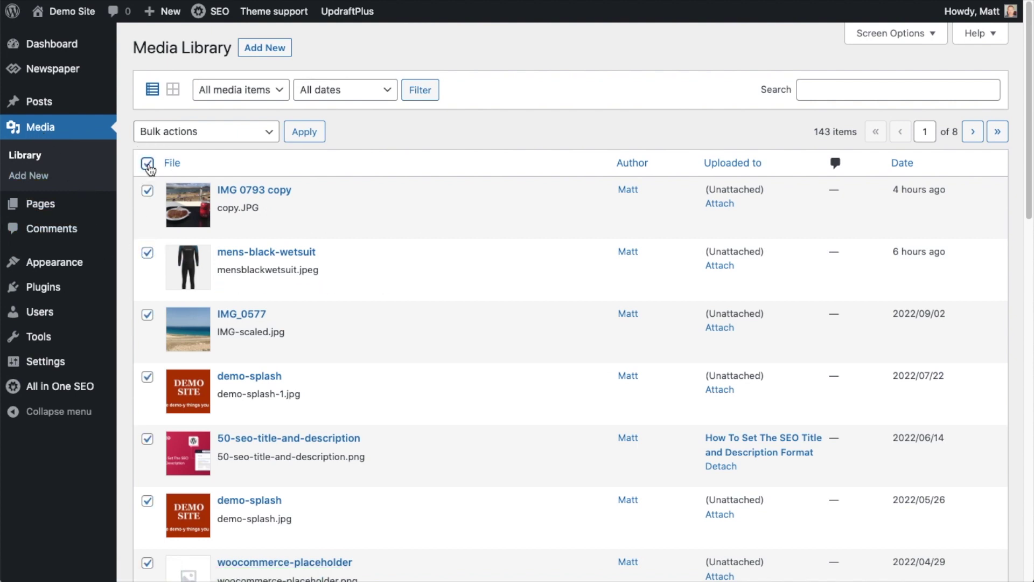
pyautogui.click(148, 164)
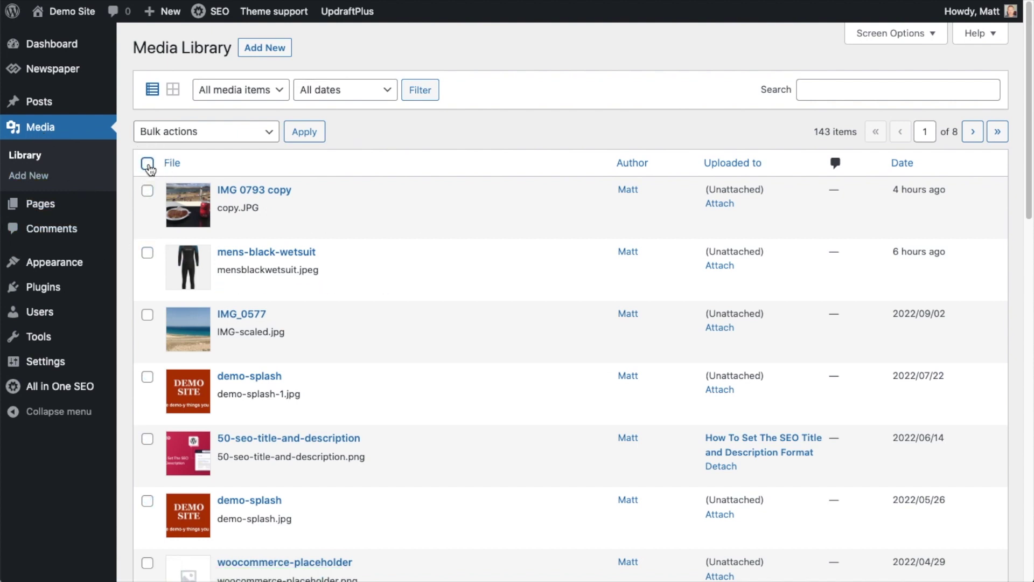
pyautogui.click(148, 253)
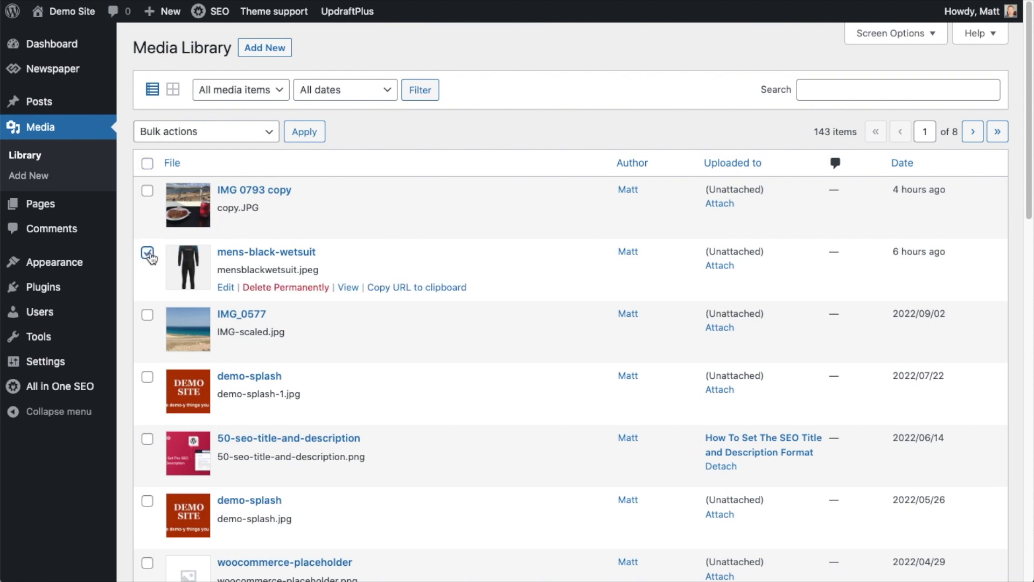
pyautogui.click(275, 133)
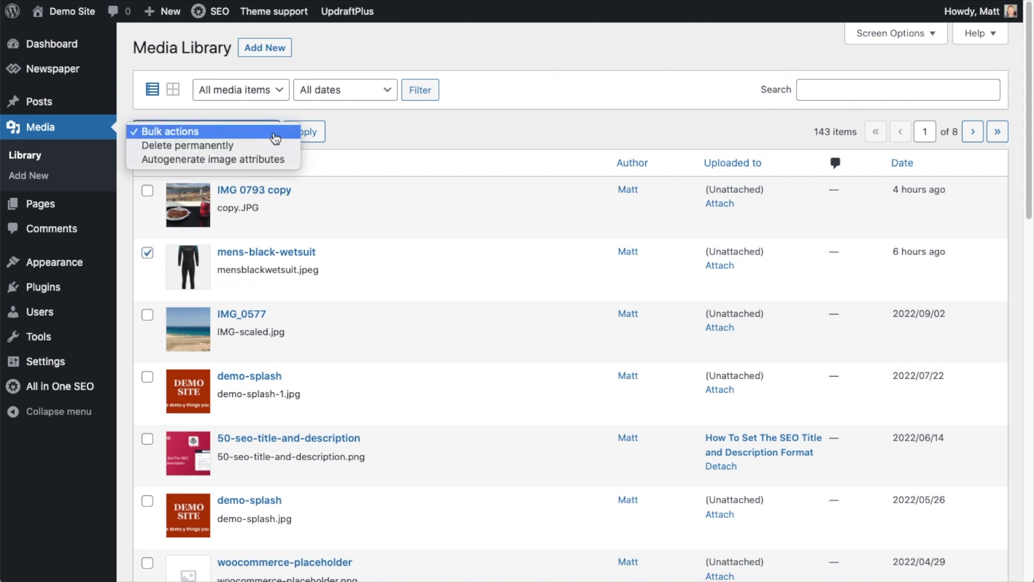
pyautogui.click(274, 165)
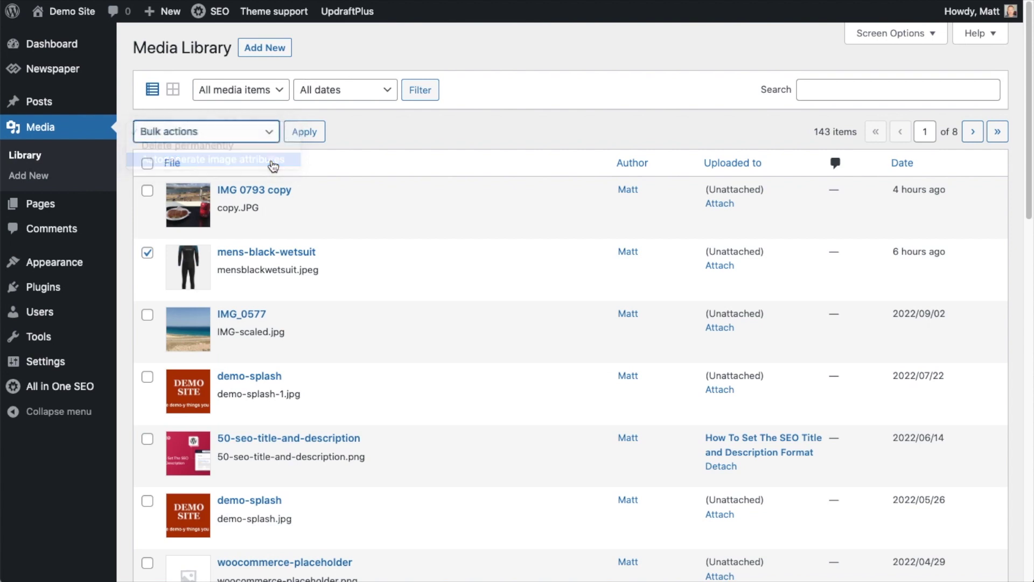
pyautogui.click(294, 135)
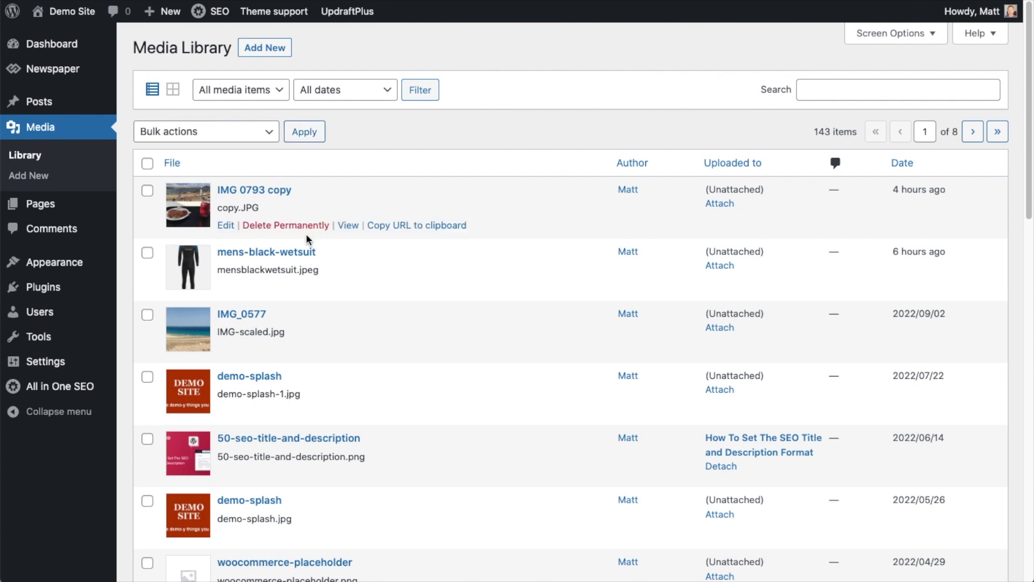
# Check the mens-black-wetsuit image's description on its media edit screen, and reload its attachment page to check the description below the image
pyautogui.click(264, 253)
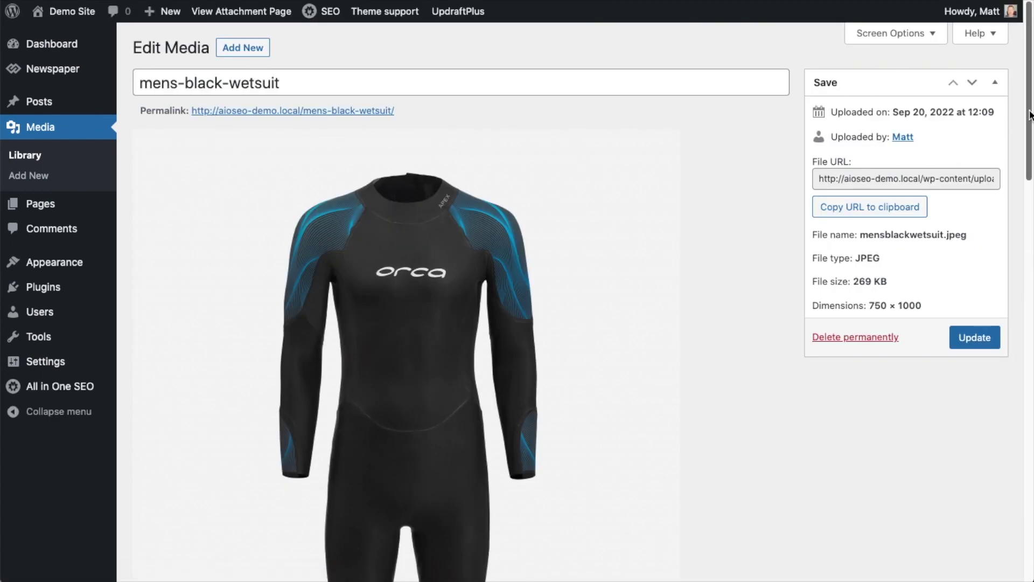
pyautogui.moveTo(1028, 115); pyautogui.dragTo(1009, 372)
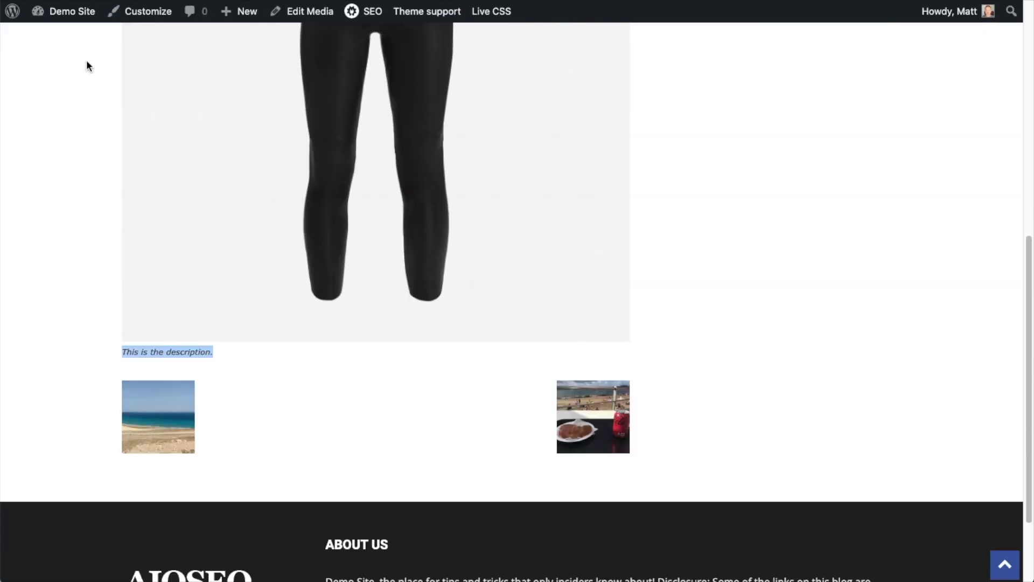
pyautogui.press('super+r')
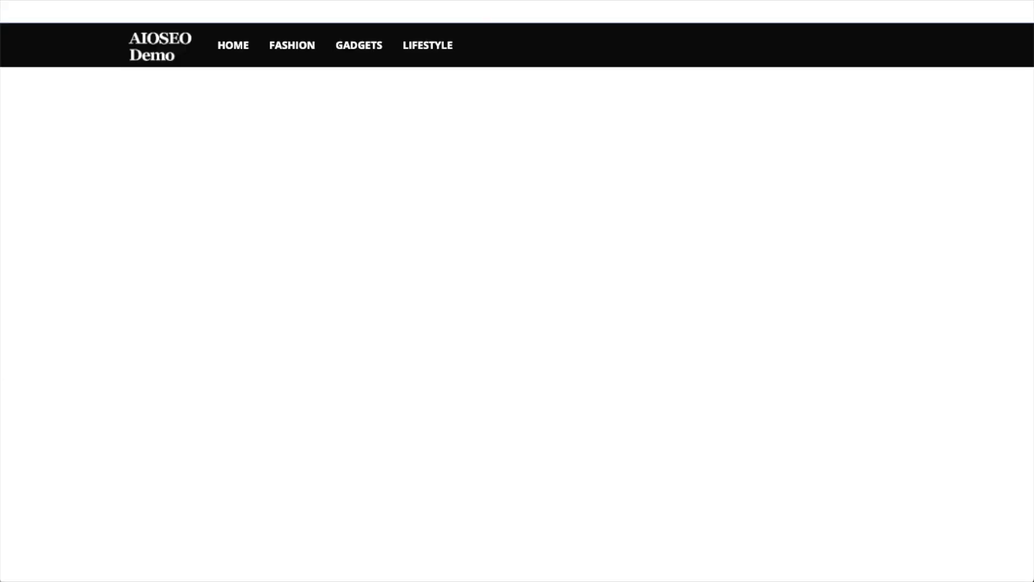
pyautogui.moveTo(166, 358); pyautogui.dragTo(113, 360)
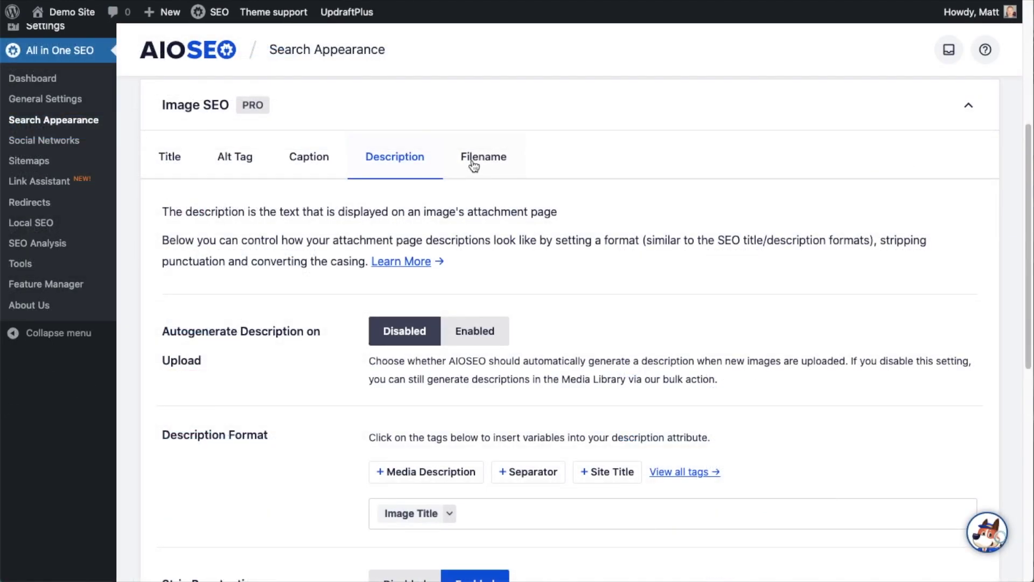
# Add "IMG" to the words to strip in the Image SEO Filename settings and save the changes
pyautogui.click(474, 161)
pyautogui.click(474, 163)
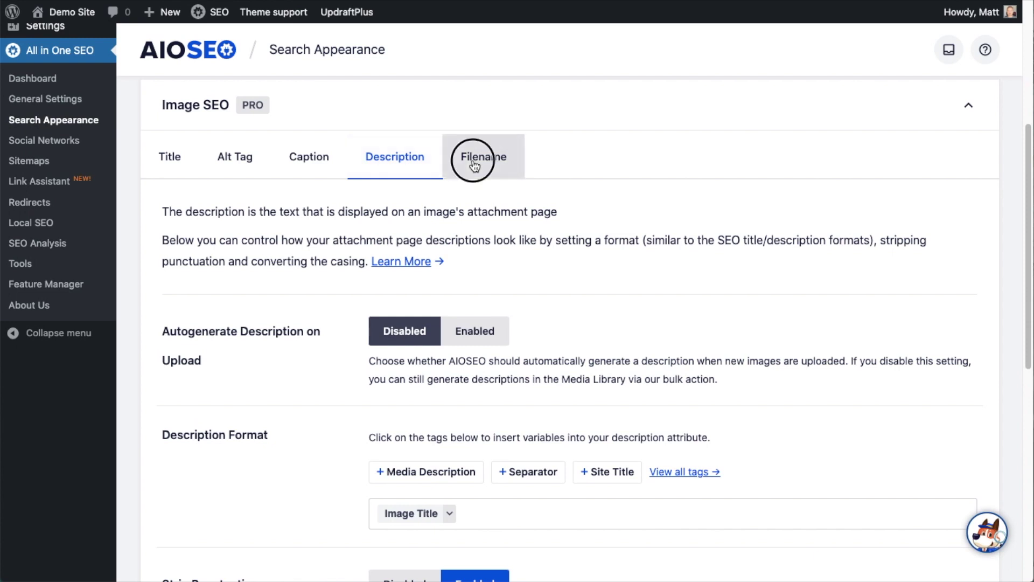
pyautogui.scroll(-3, 459, 181)
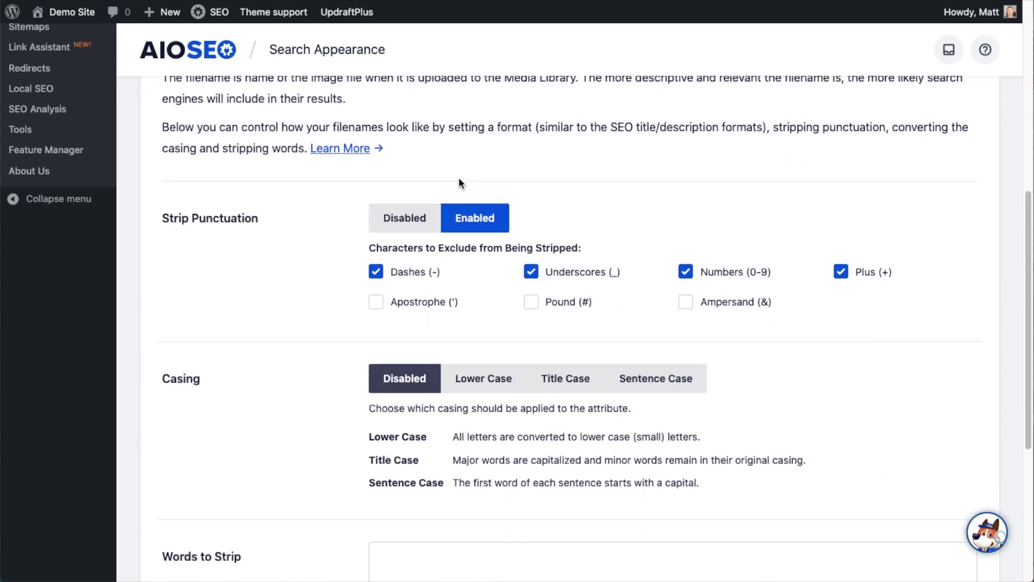
pyautogui.scroll(-1, 459, 181)
pyautogui.scroll(-1, 459, 182)
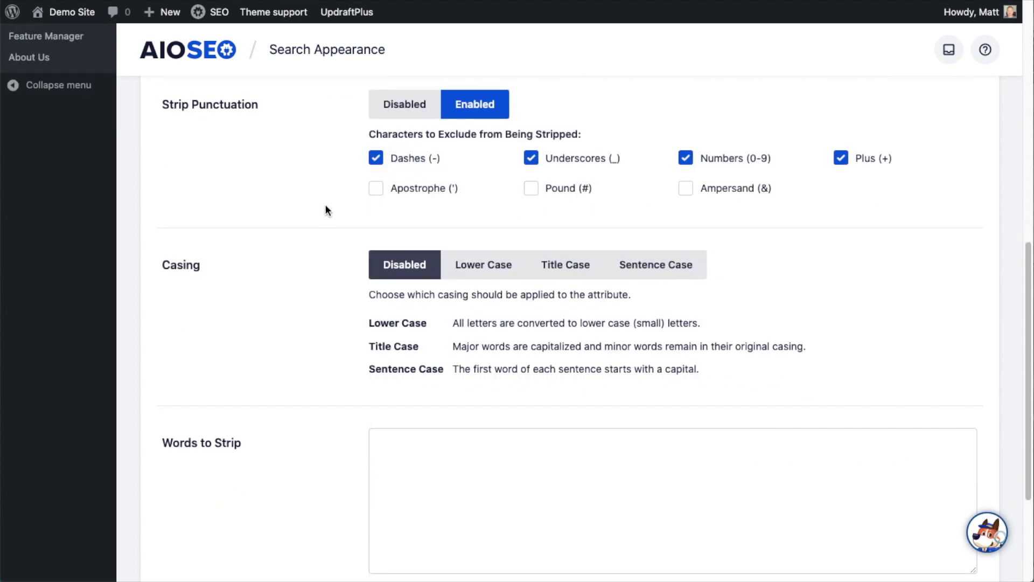
pyautogui.scroll(-2, 326, 210)
pyautogui.scroll(-2, 327, 210)
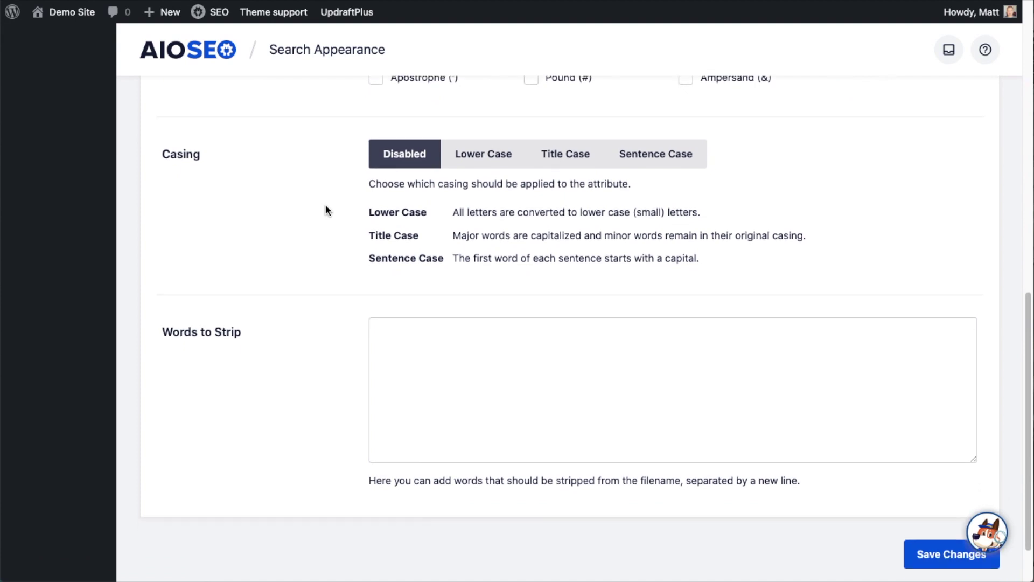
pyautogui.click(526, 309)
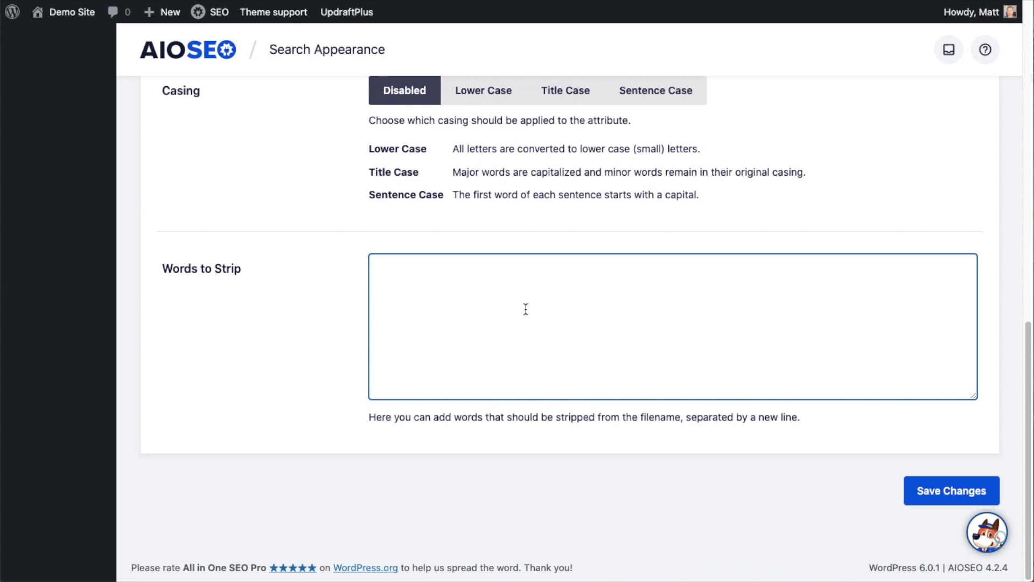
pyautogui.write('IMG')
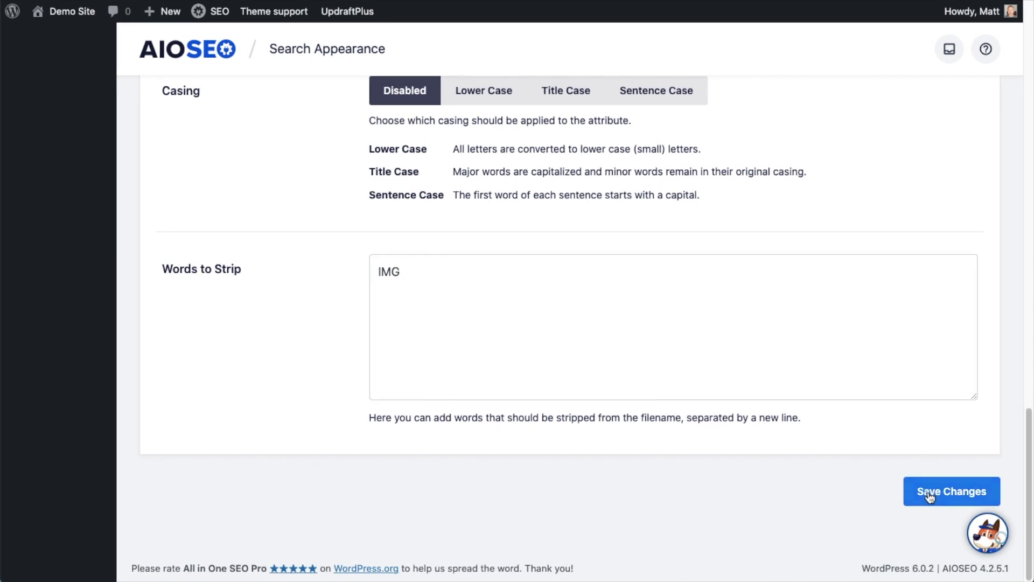
pyautogui.click(928, 493)
# Upload the file IMG wetsuit.jpeg as new media to the Media Library
pyautogui.scroll(15, 884, 367)
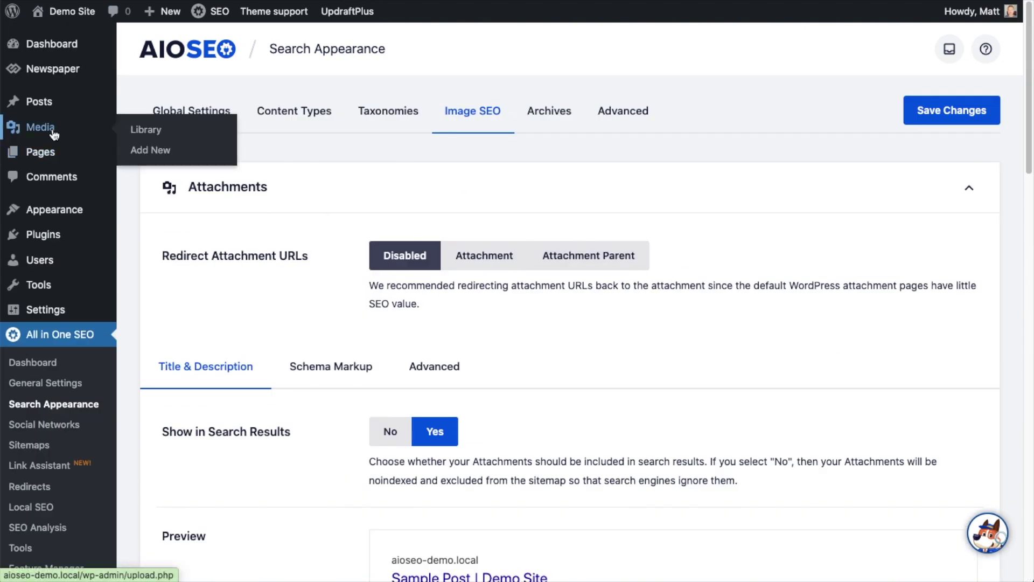
pyautogui.click(46, 130)
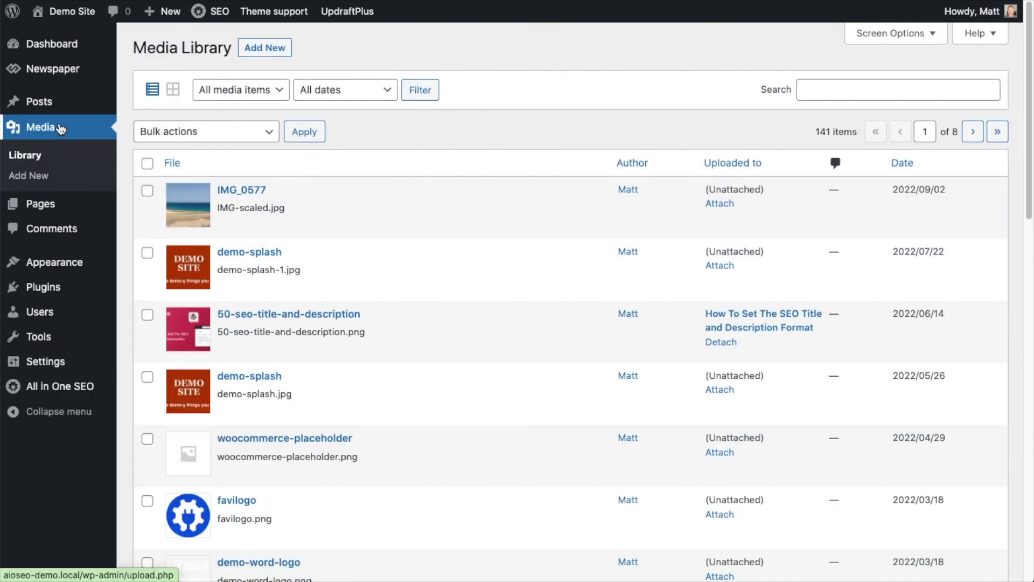
pyautogui.click(277, 52)
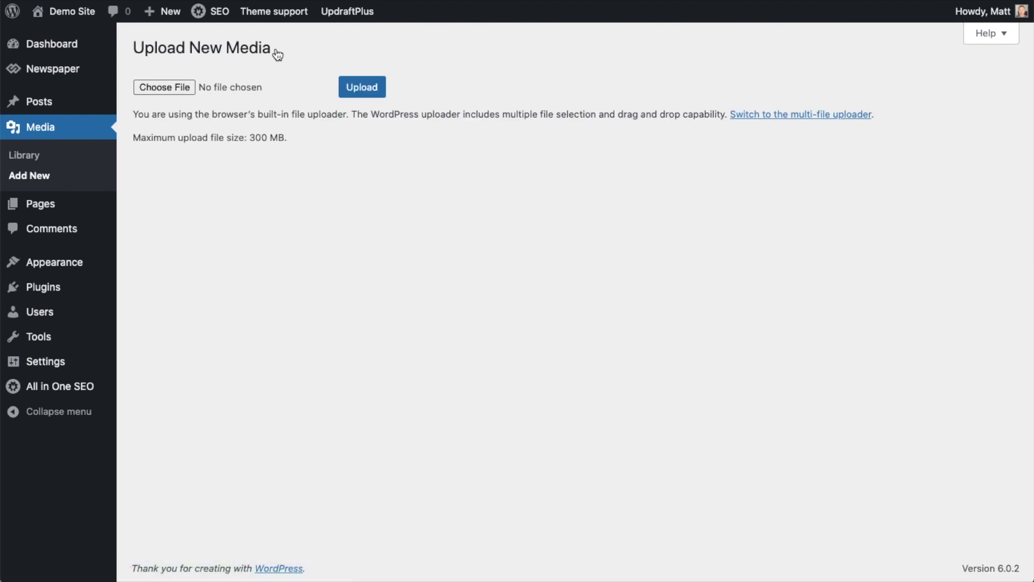
pyautogui.click(156, 87)
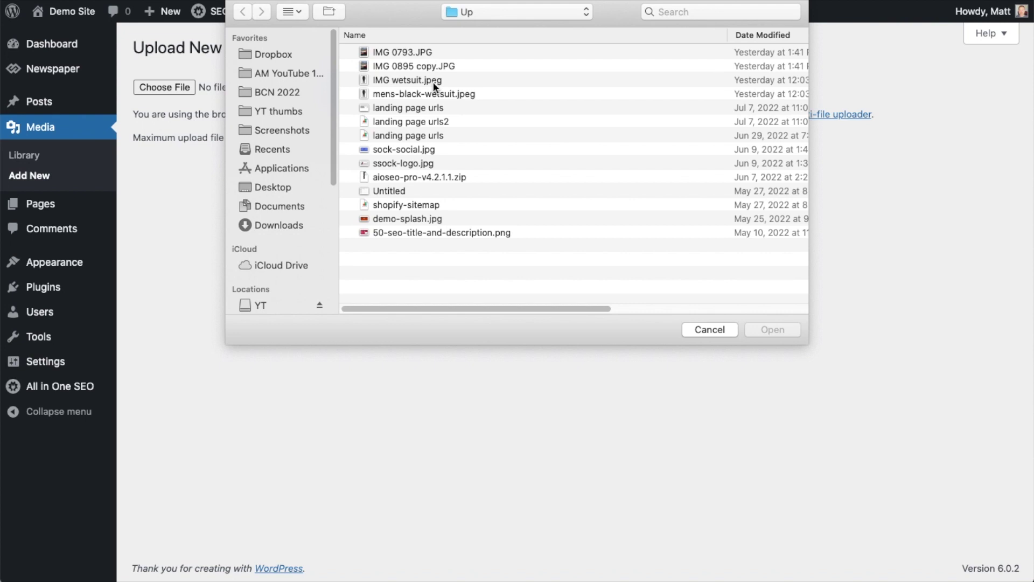
pyautogui.click(433, 82)
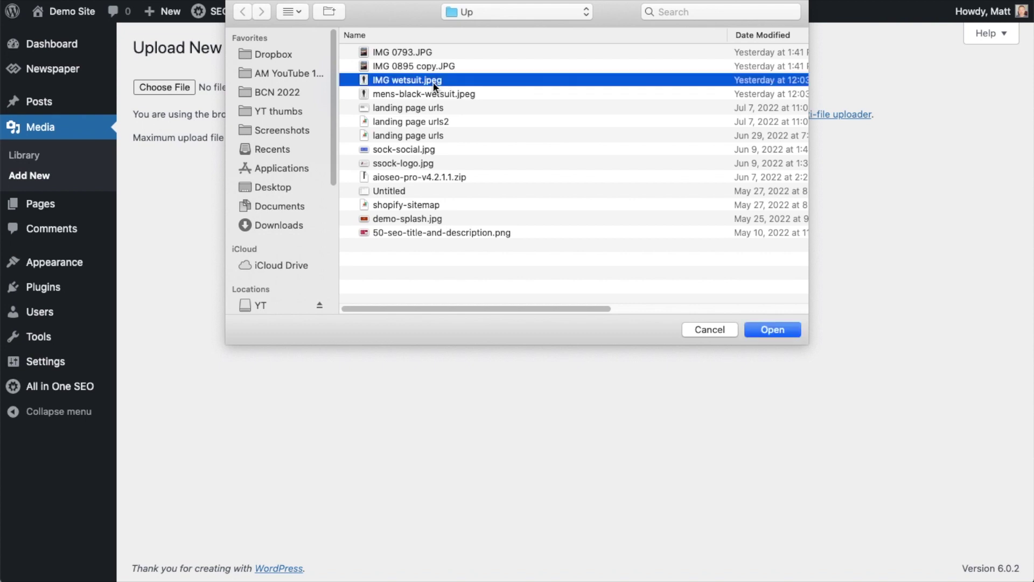
pyautogui.click(773, 330)
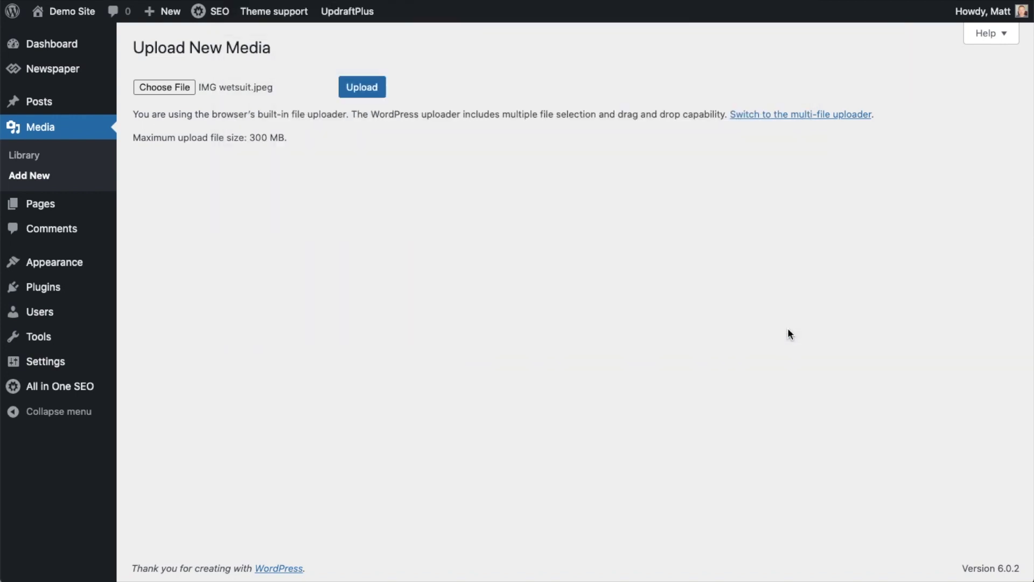
pyautogui.click(368, 92)
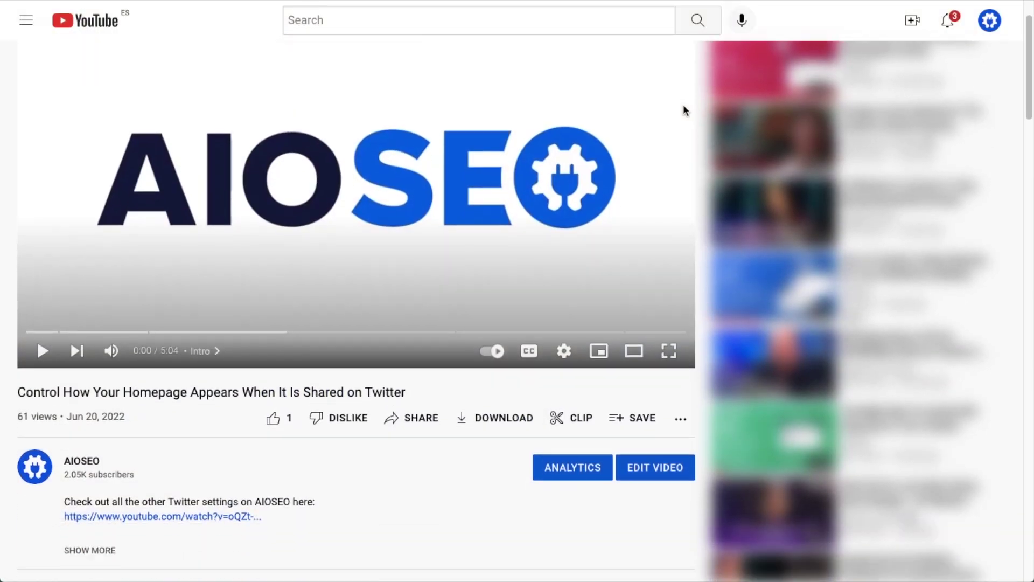
# Expand the YouTube video's description and follow its All in One SEO link to get the plugin from the AIOSEO website
pyautogui.scroll(-3, 683, 104)
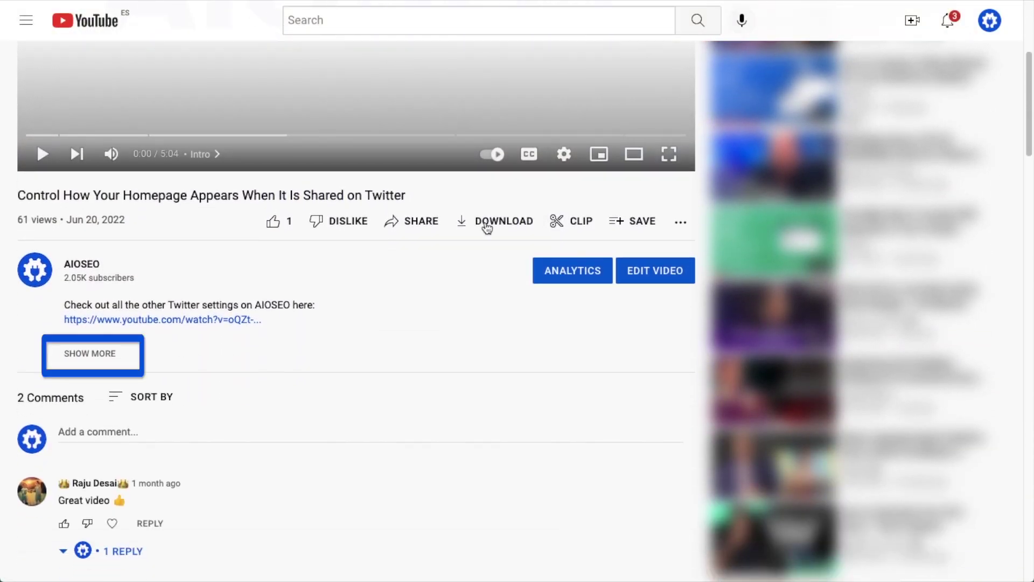
pyautogui.click(107, 357)
pyautogui.scroll(-10, 575, 345)
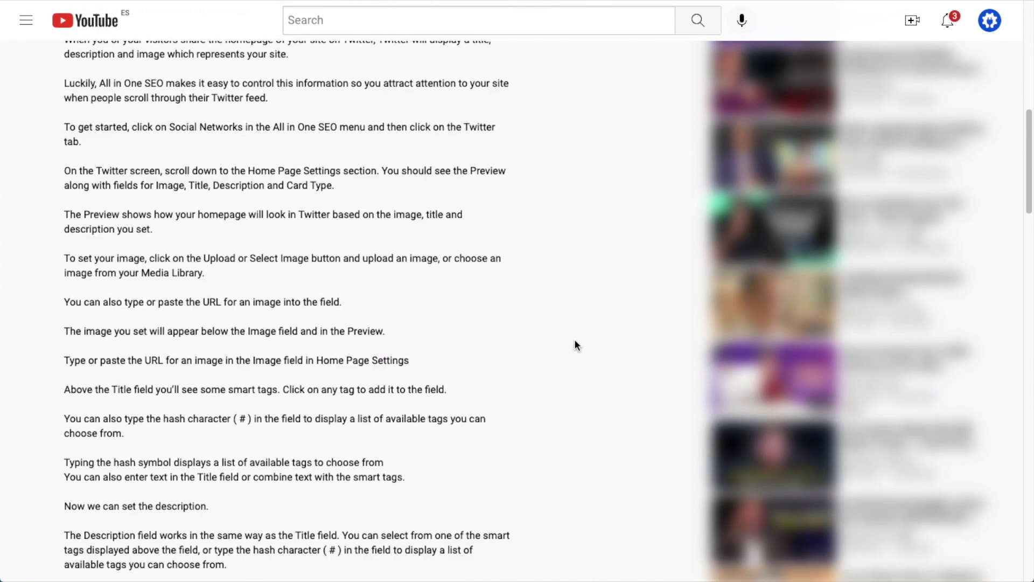
pyautogui.scroll(-10, 574, 344)
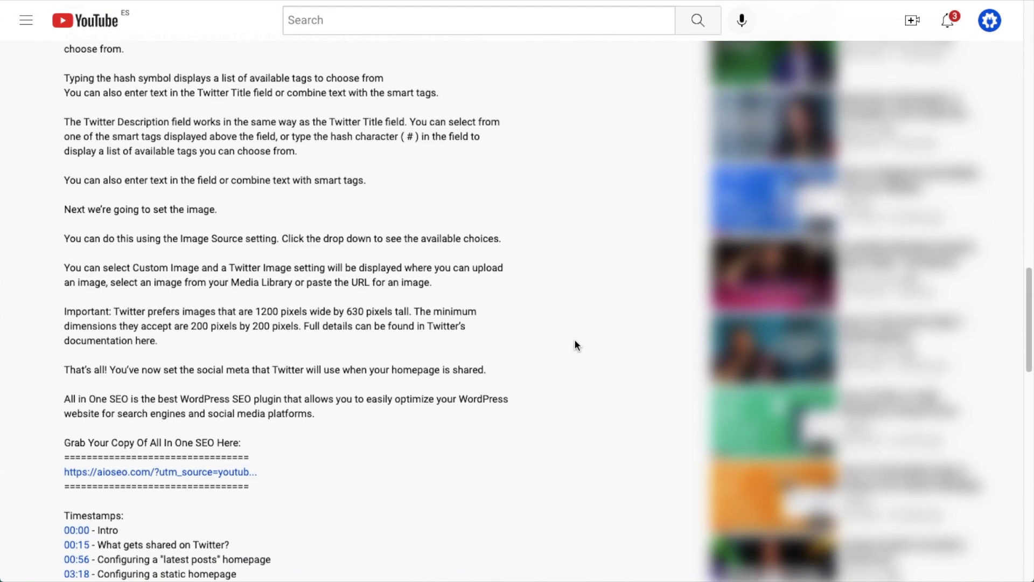
pyautogui.scroll(-2, 574, 345)
pyautogui.click(200, 345)
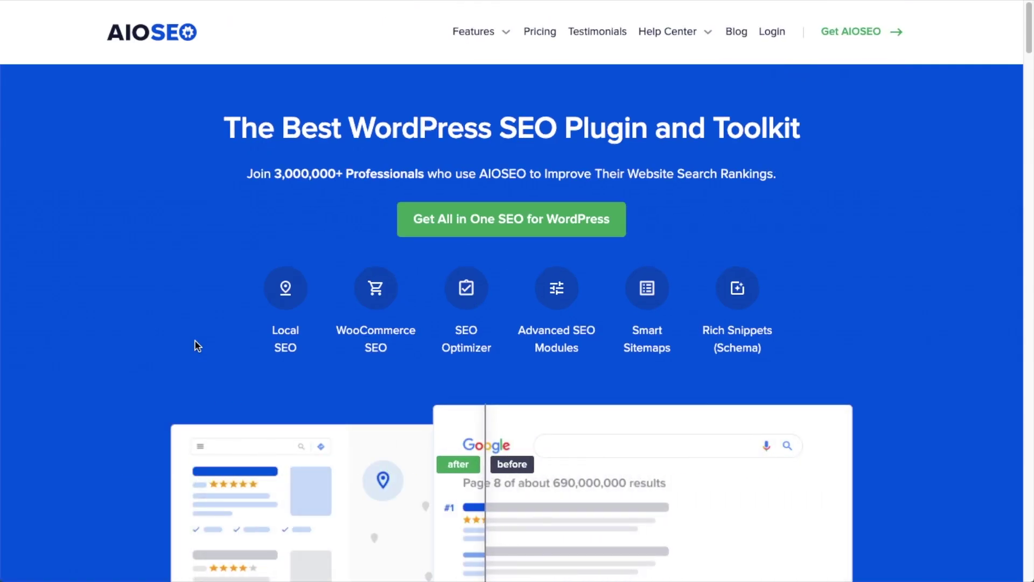
pyautogui.click(491, 220)
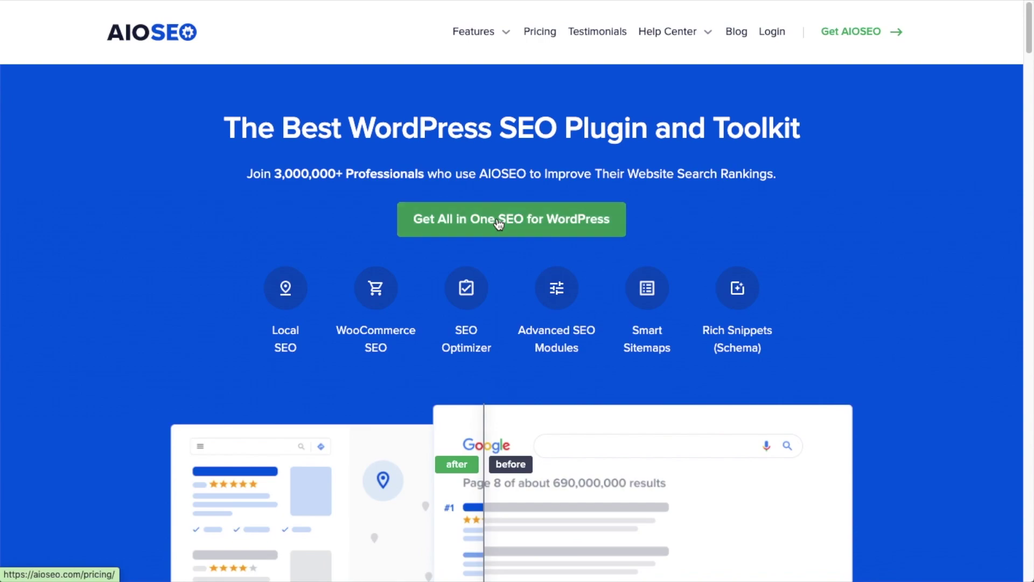